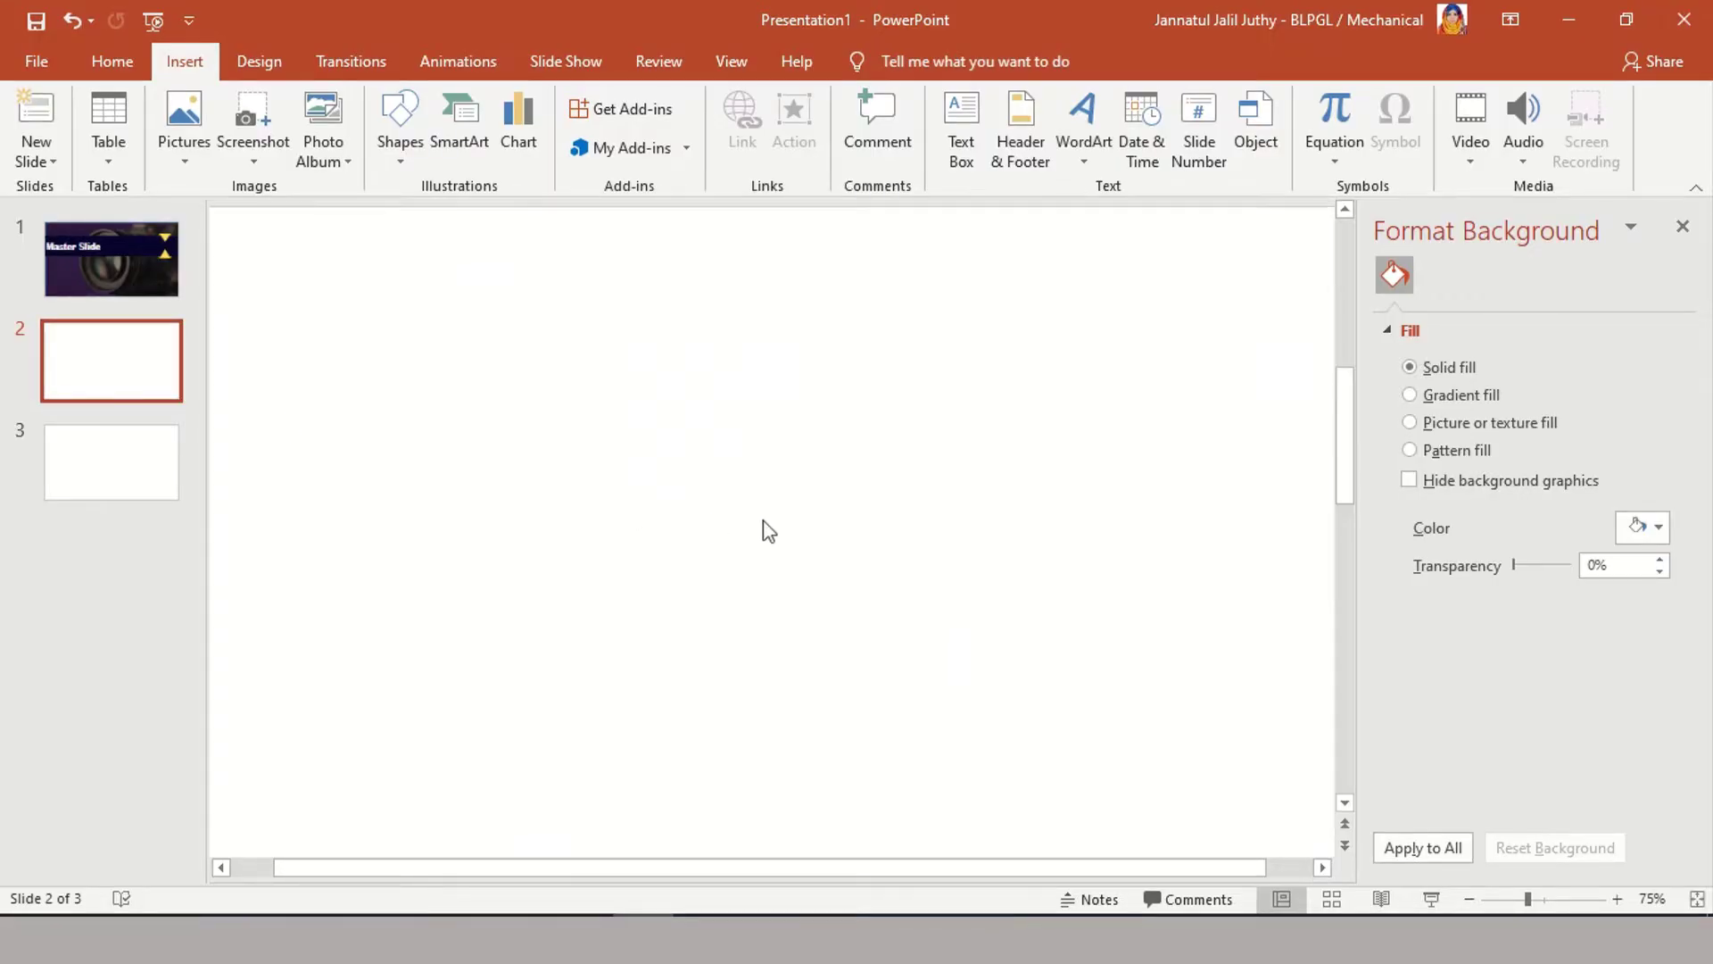
Open Slide Master view and select a layout near the bottom of the thumbnail list.
{"action": "left_click", "coordinate": [143, 450]}
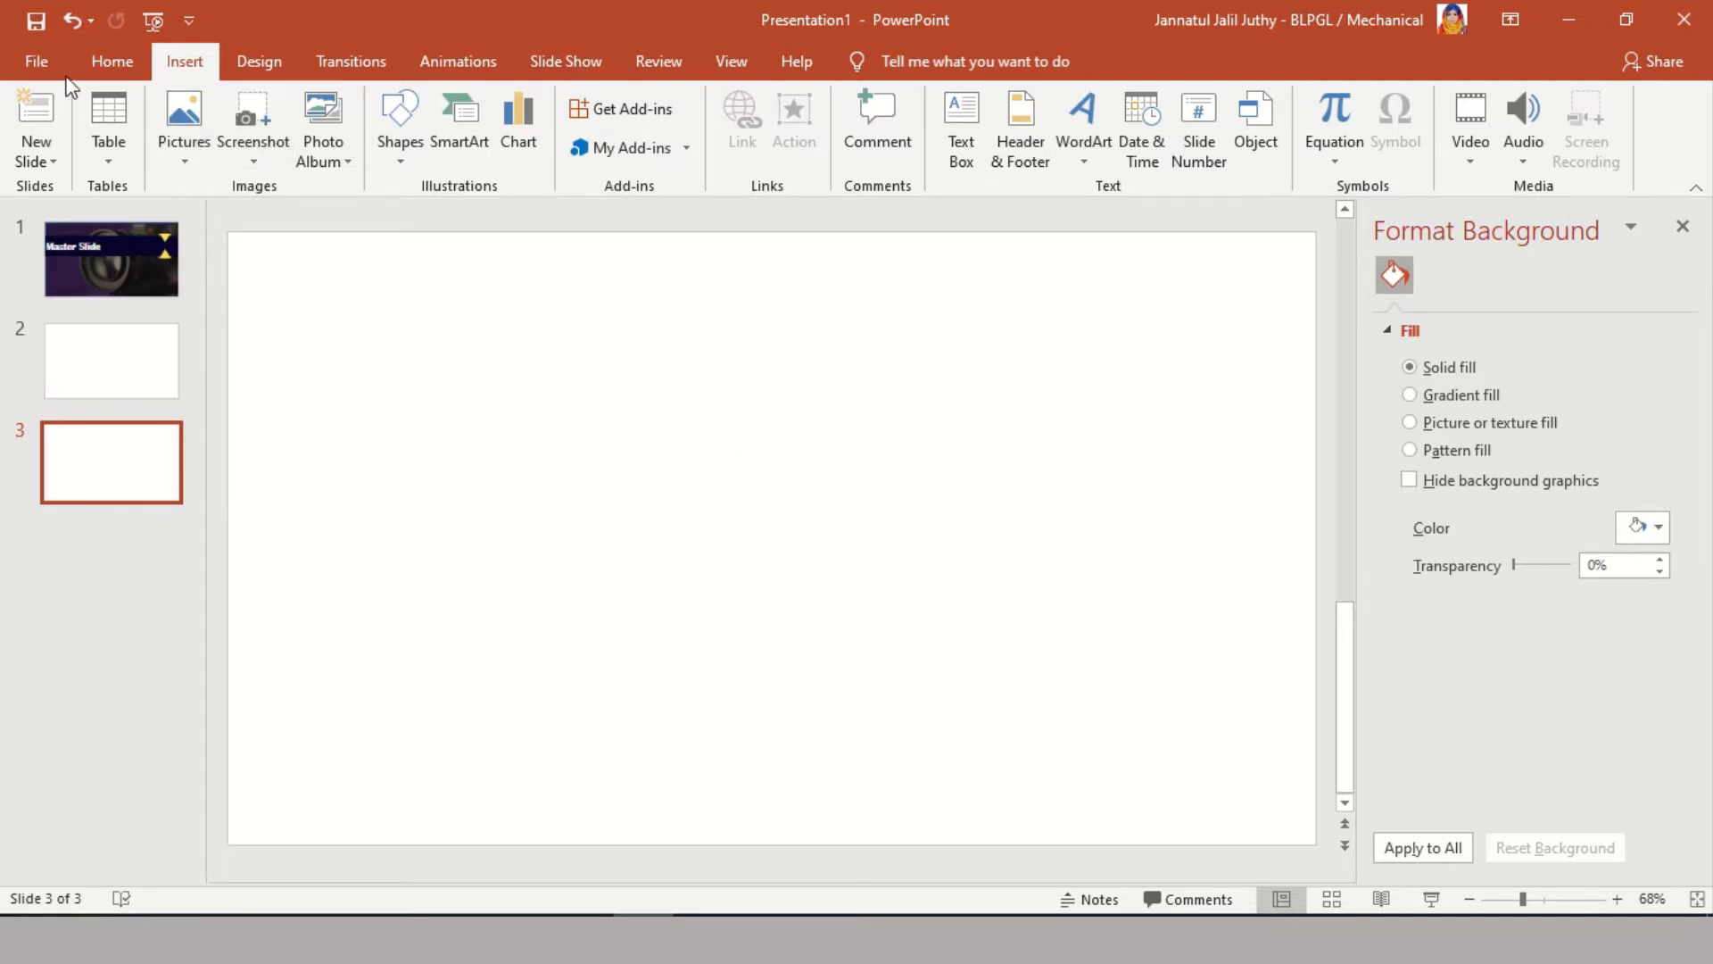
{"action": "left_click", "coordinate": [727, 63]}
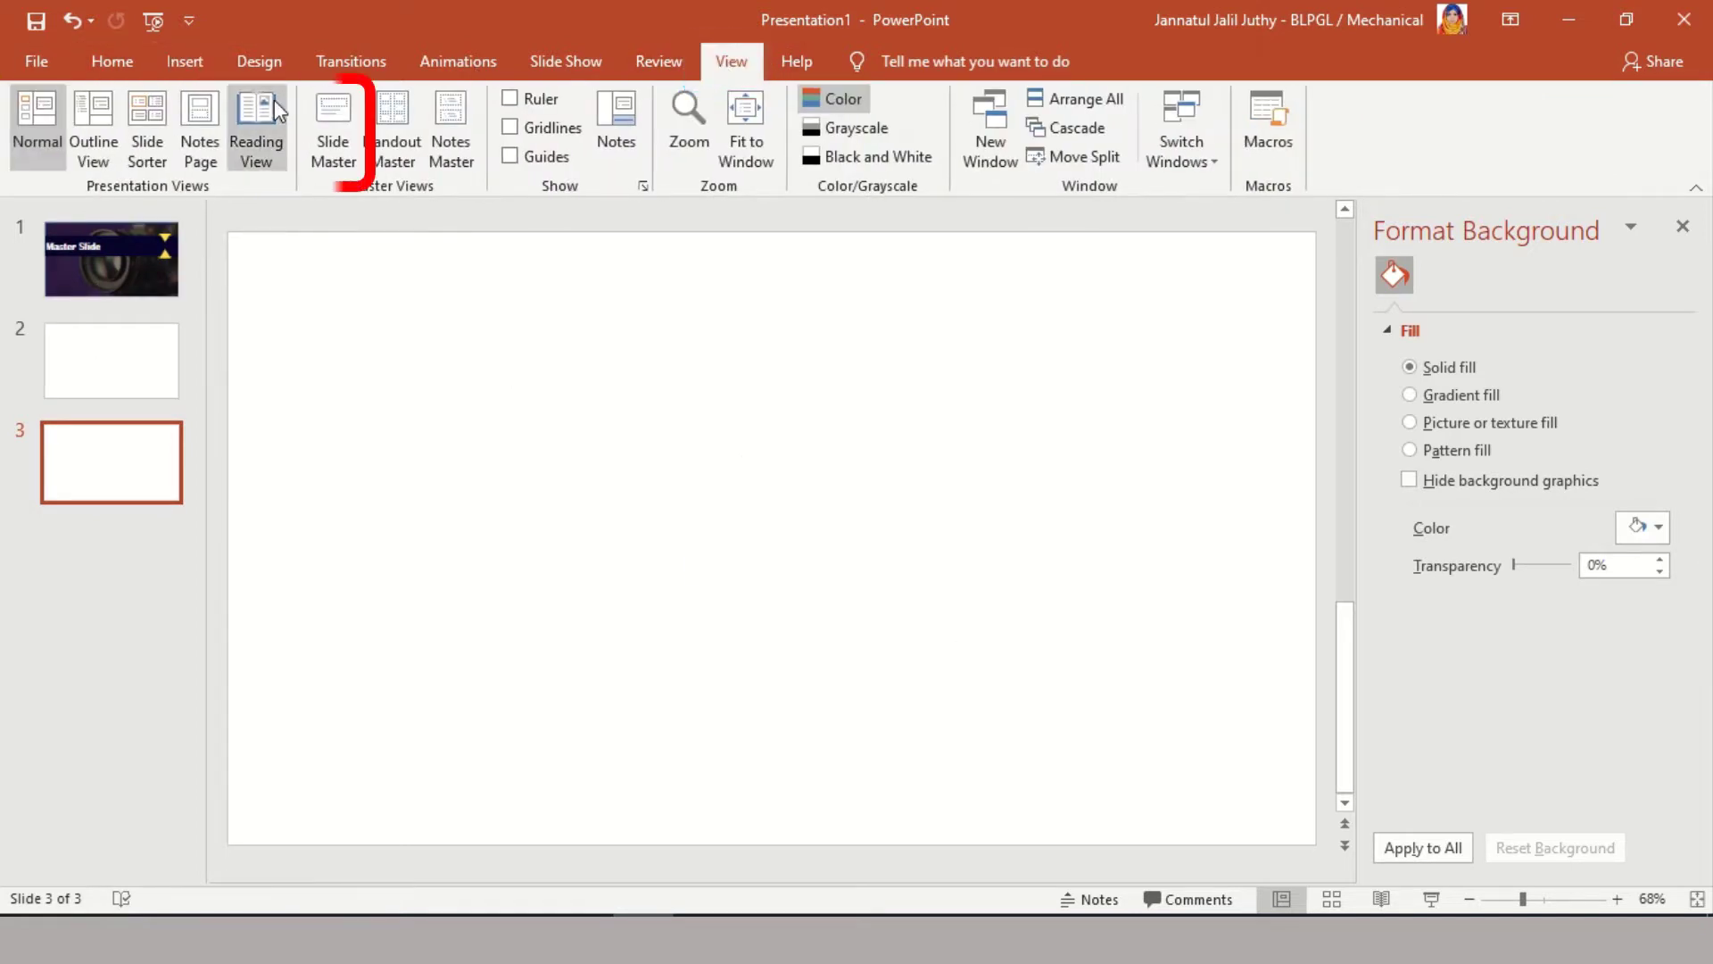
{"action": "left_click", "coordinate": [327, 136]}
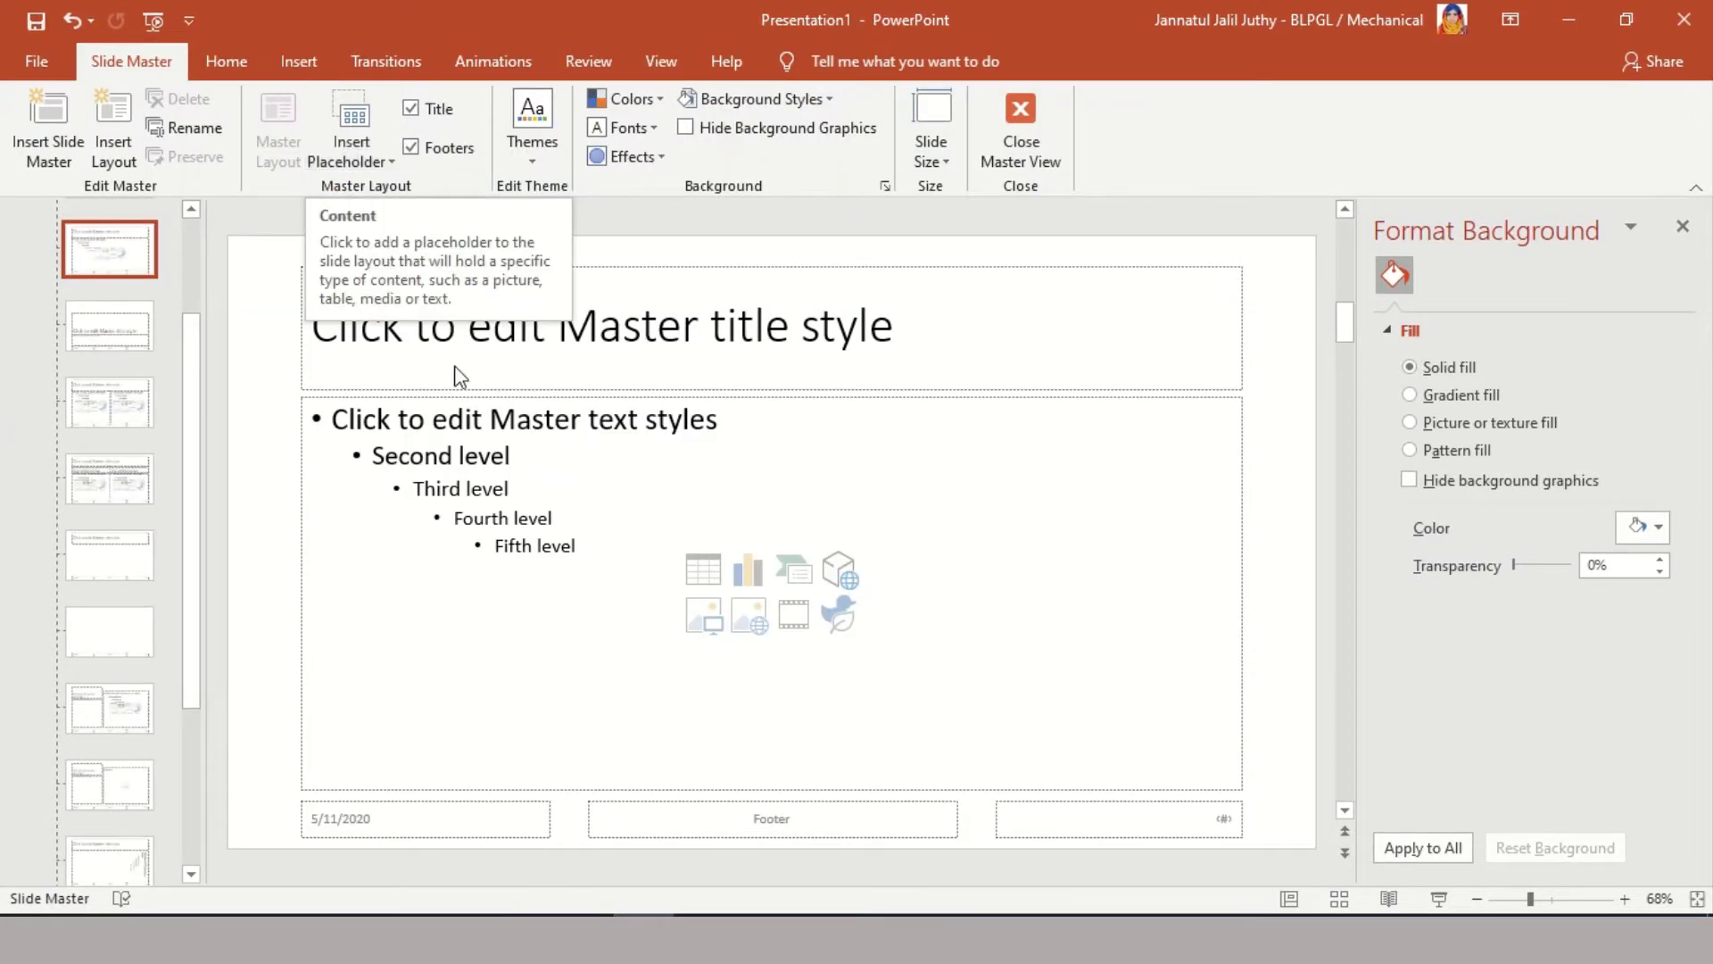
{"action": "scroll", "coordinate": [132, 726], "scroll_direction": "down", "scroll_amount": 3}
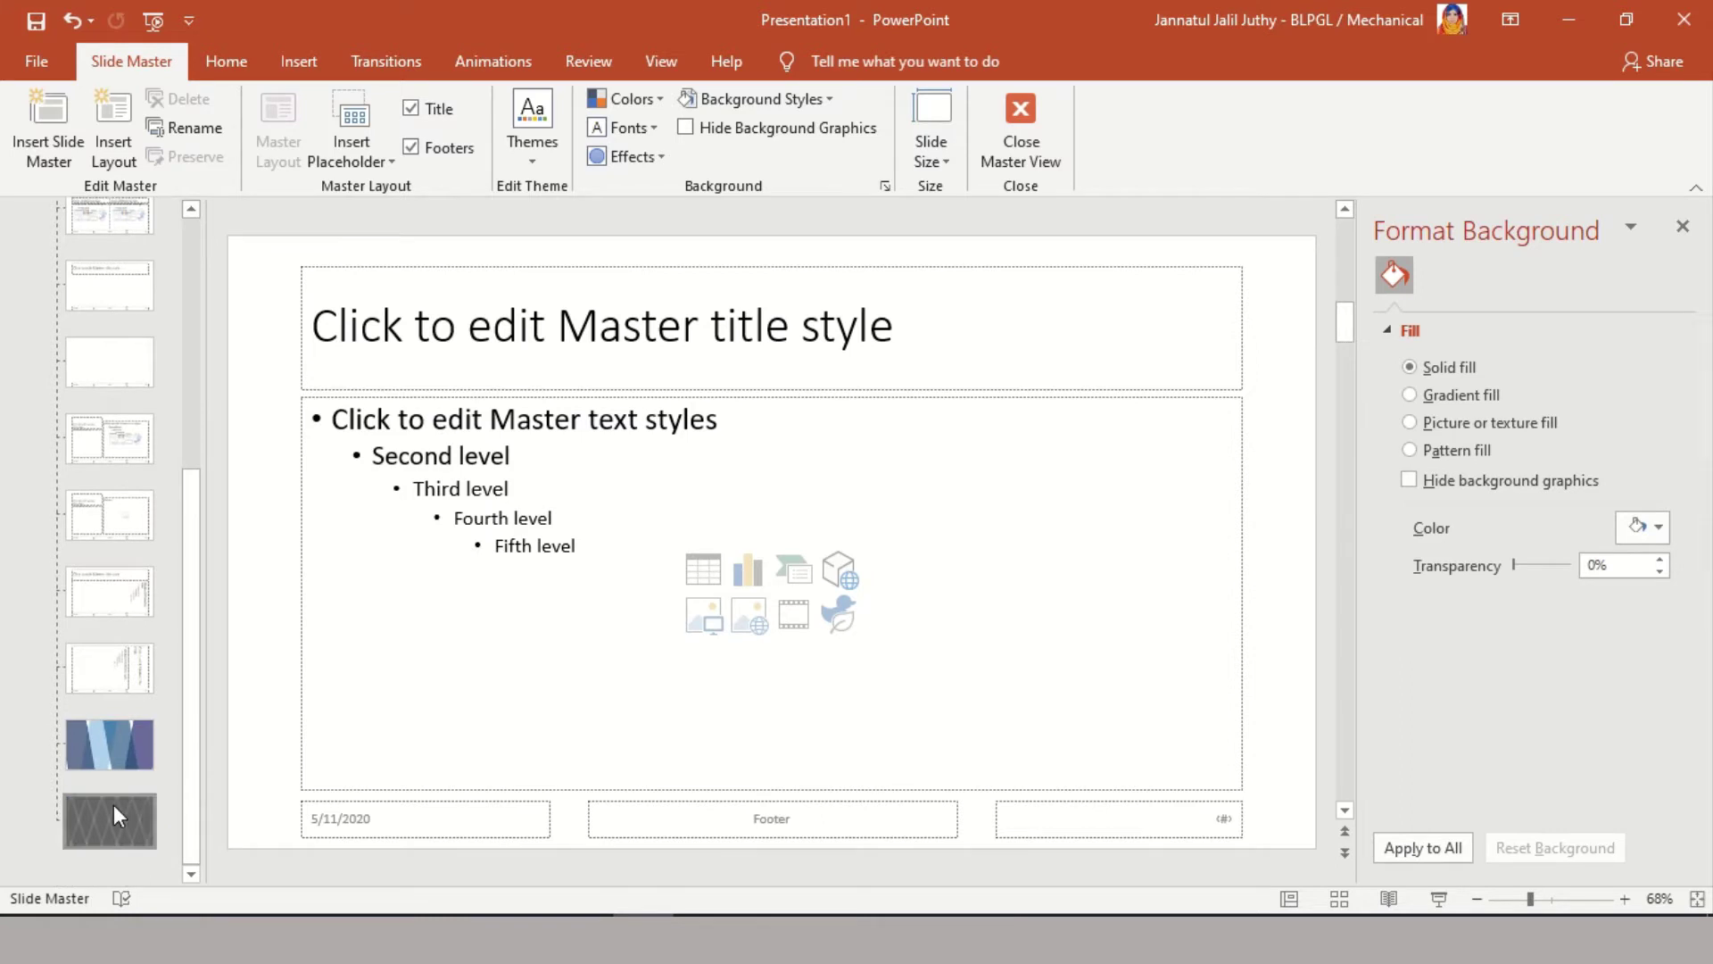
{"action": "left_click", "coordinate": [114, 808]}
{"action": "scroll", "coordinate": [114, 808], "scroll_direction": "down", "scroll_amount": 1}
{"action": "left_click", "coordinate": [118, 836]}
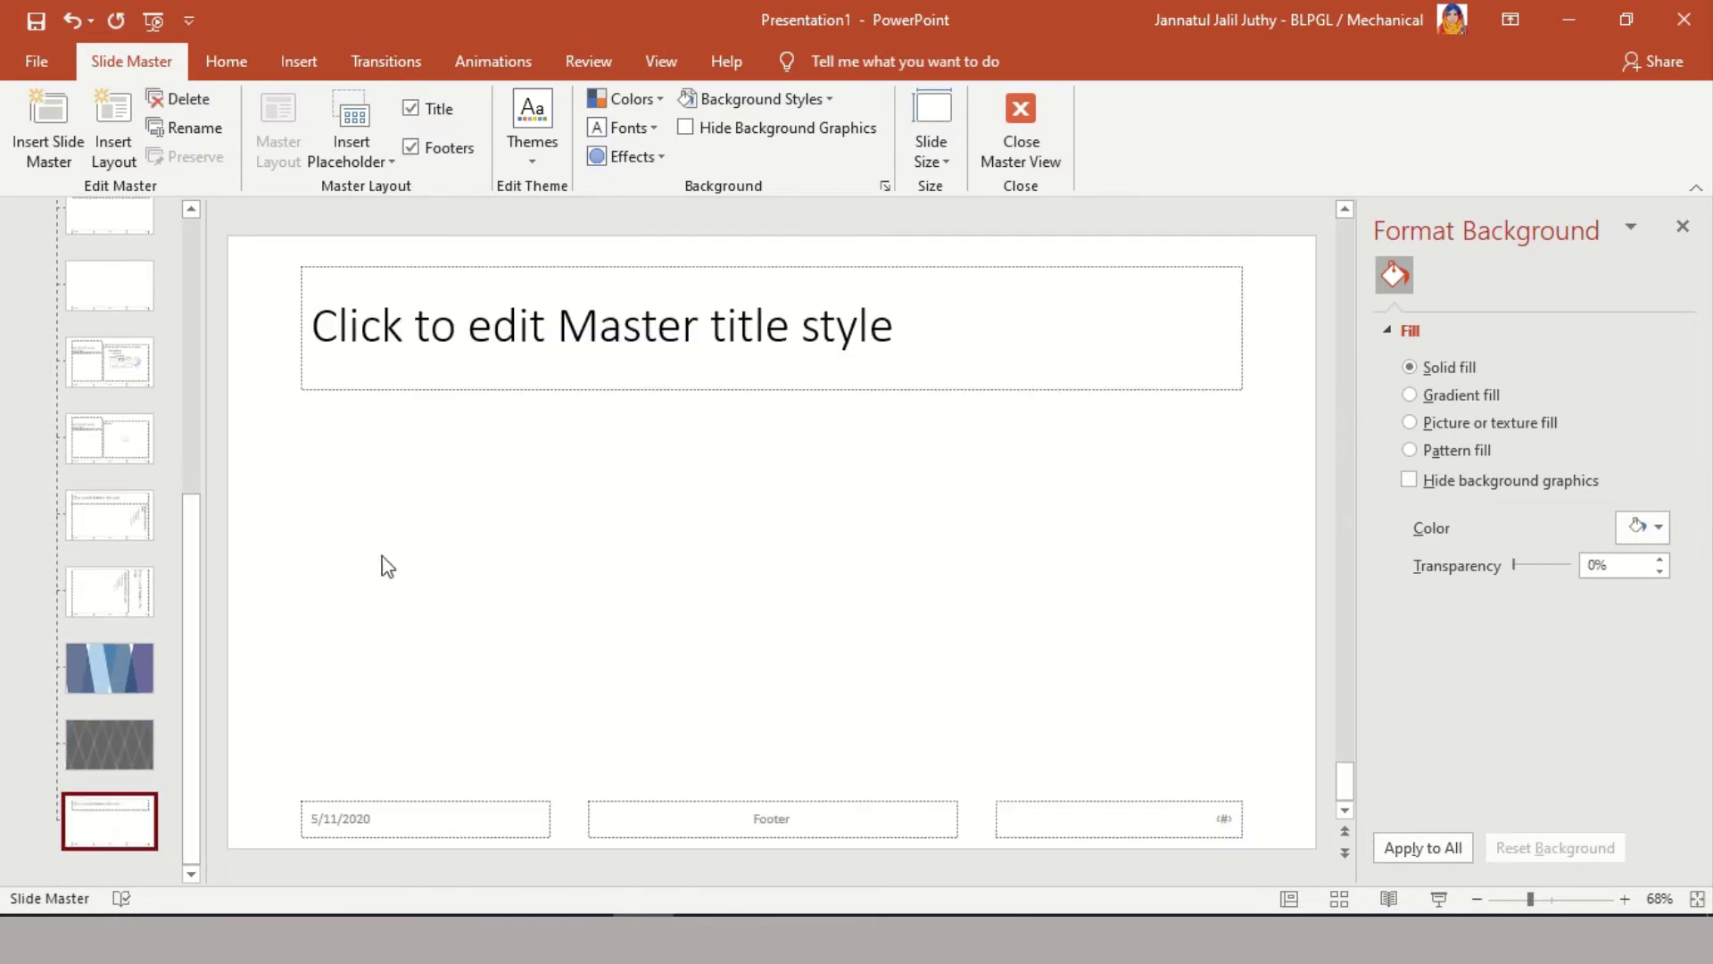
Delete four placeholders from the layout.
{"action": "left_click", "coordinate": [429, 385]}
{"action": "key", "text": "Delete"}
{"action": "left_click", "coordinate": [415, 807]}
{"action": "key", "text": "Delete"}
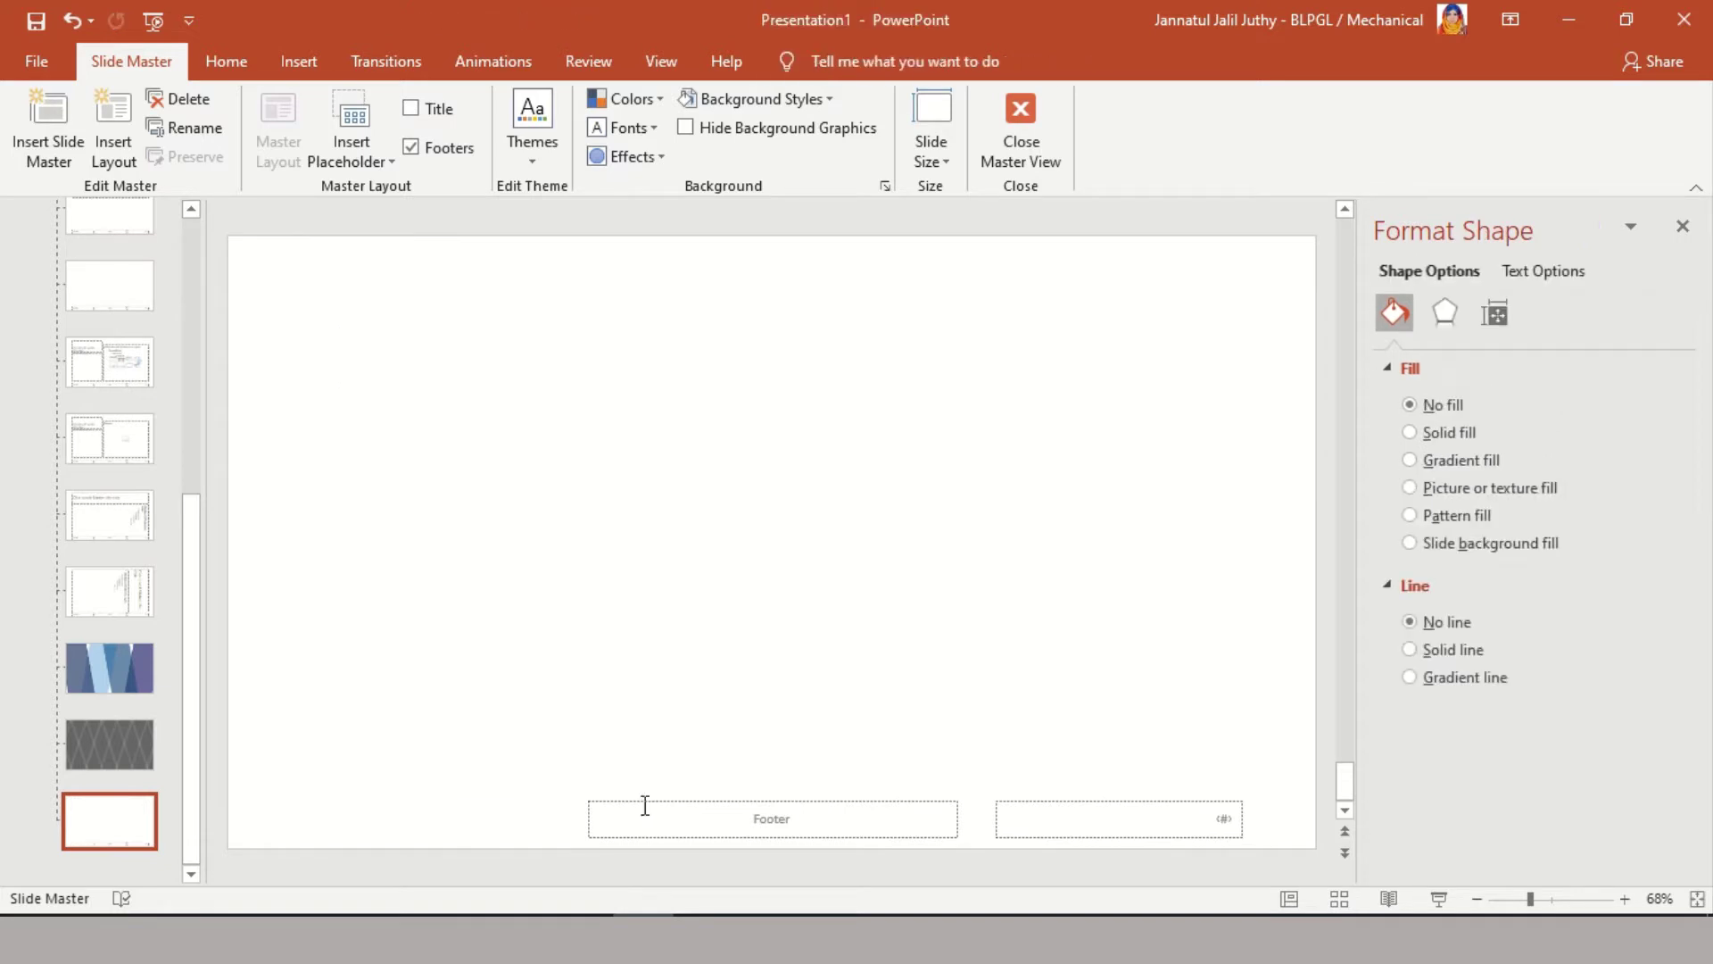
{"action": "left_click", "coordinate": [651, 808]}
{"action": "key", "text": "Delete"}
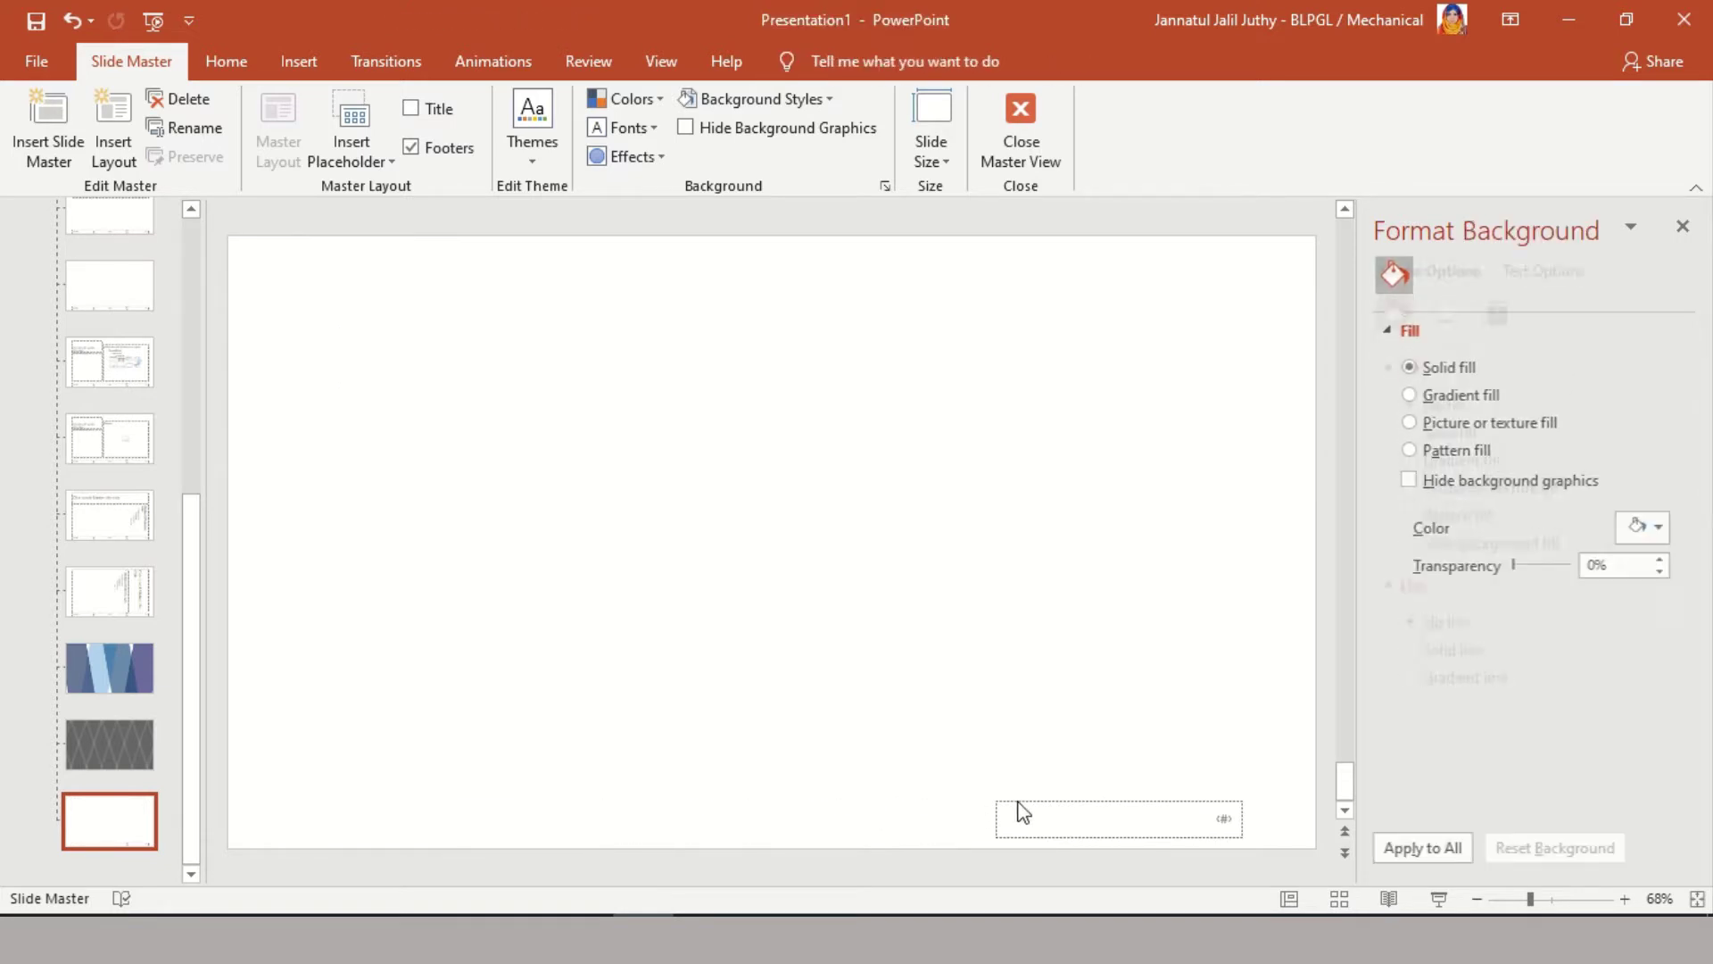
{"action": "left_click", "coordinate": [1017, 807]}
{"action": "key", "text": "Delete"}
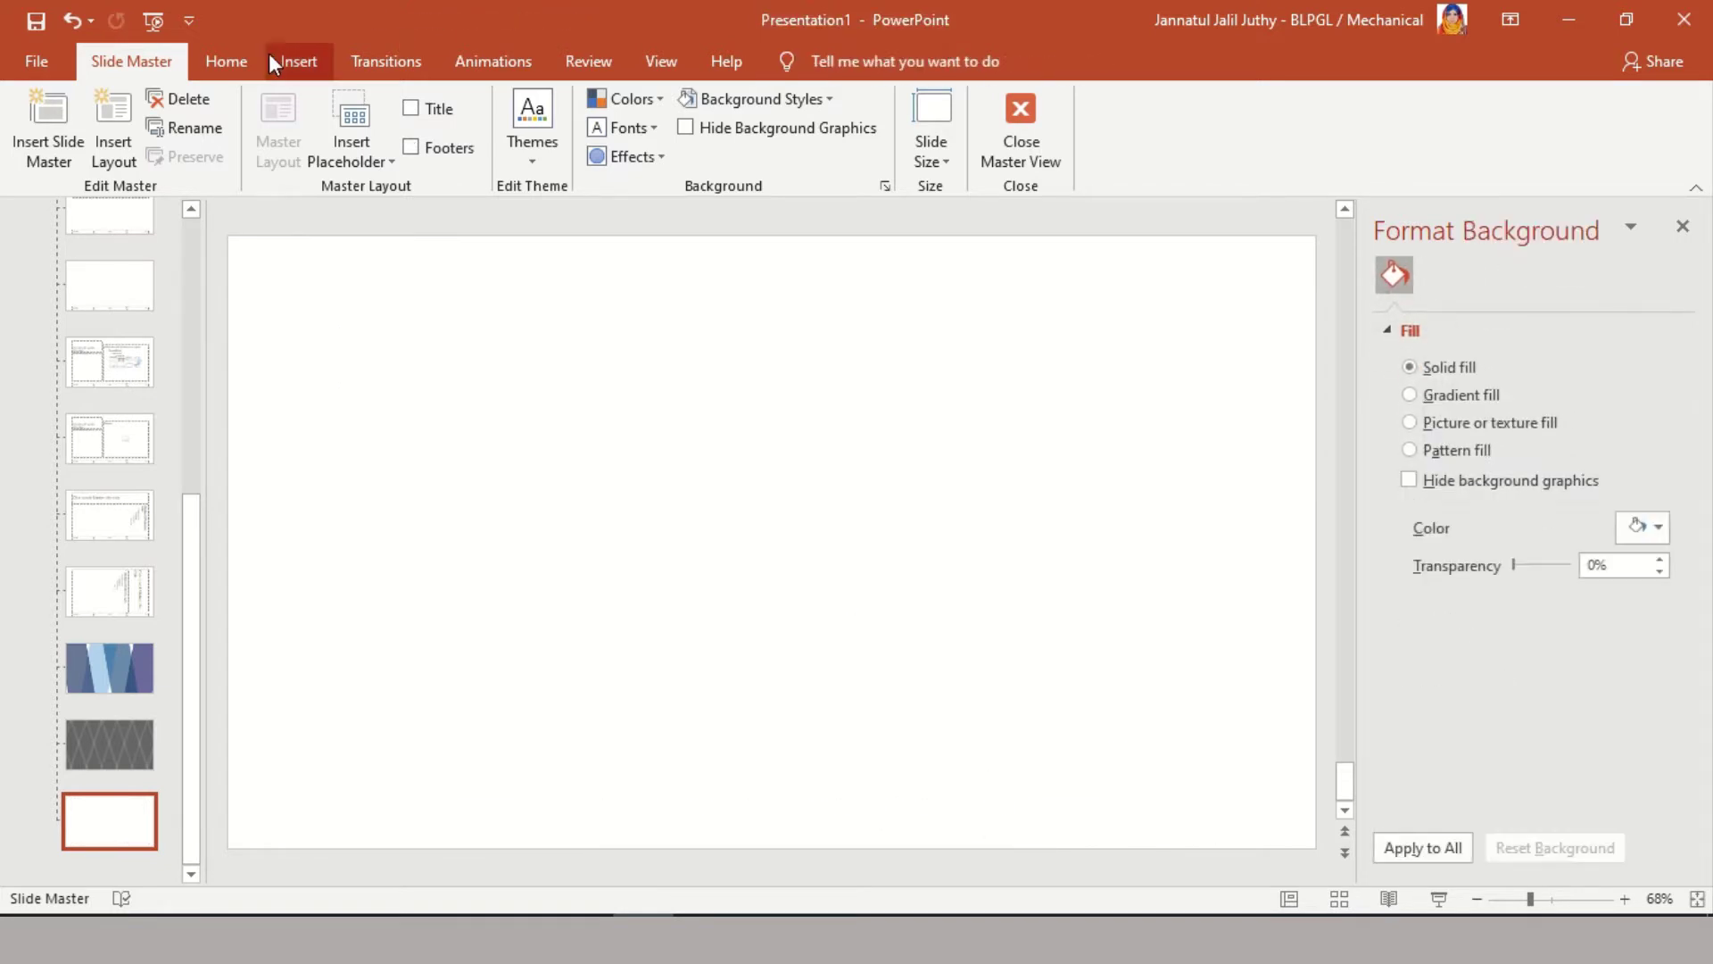
Insert the camera lens photo onto the layout from a file.
{"action": "left_click", "coordinate": [296, 59]}
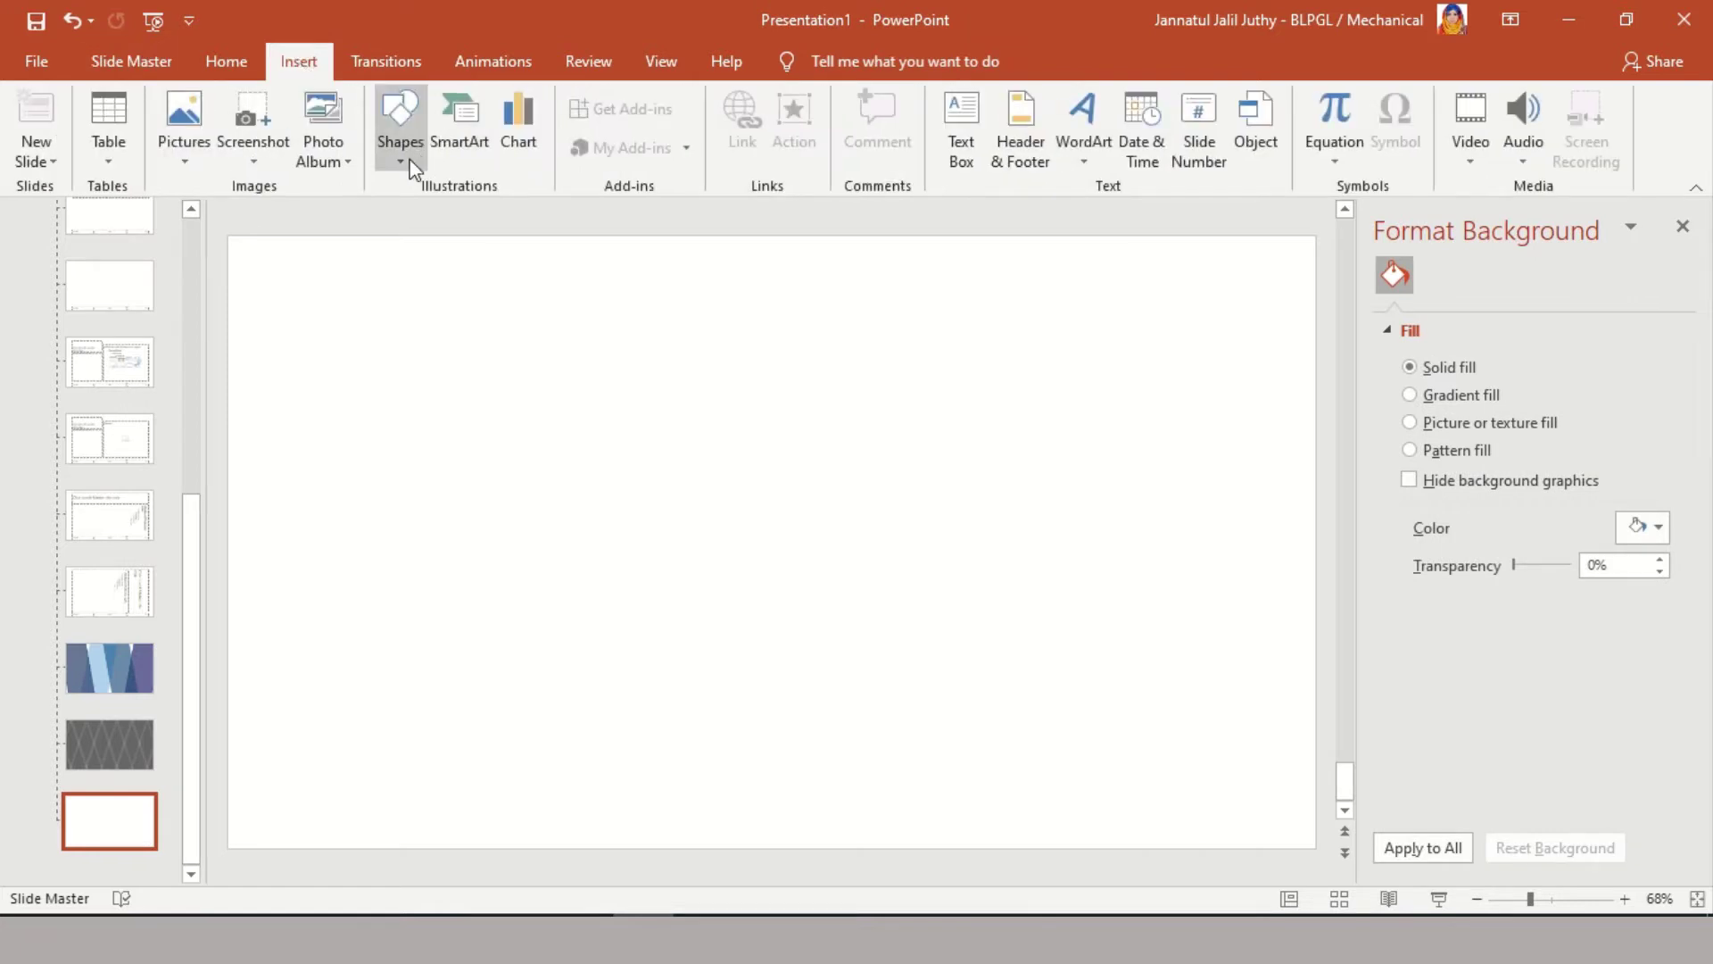
{"action": "left_click", "coordinate": [179, 118]}
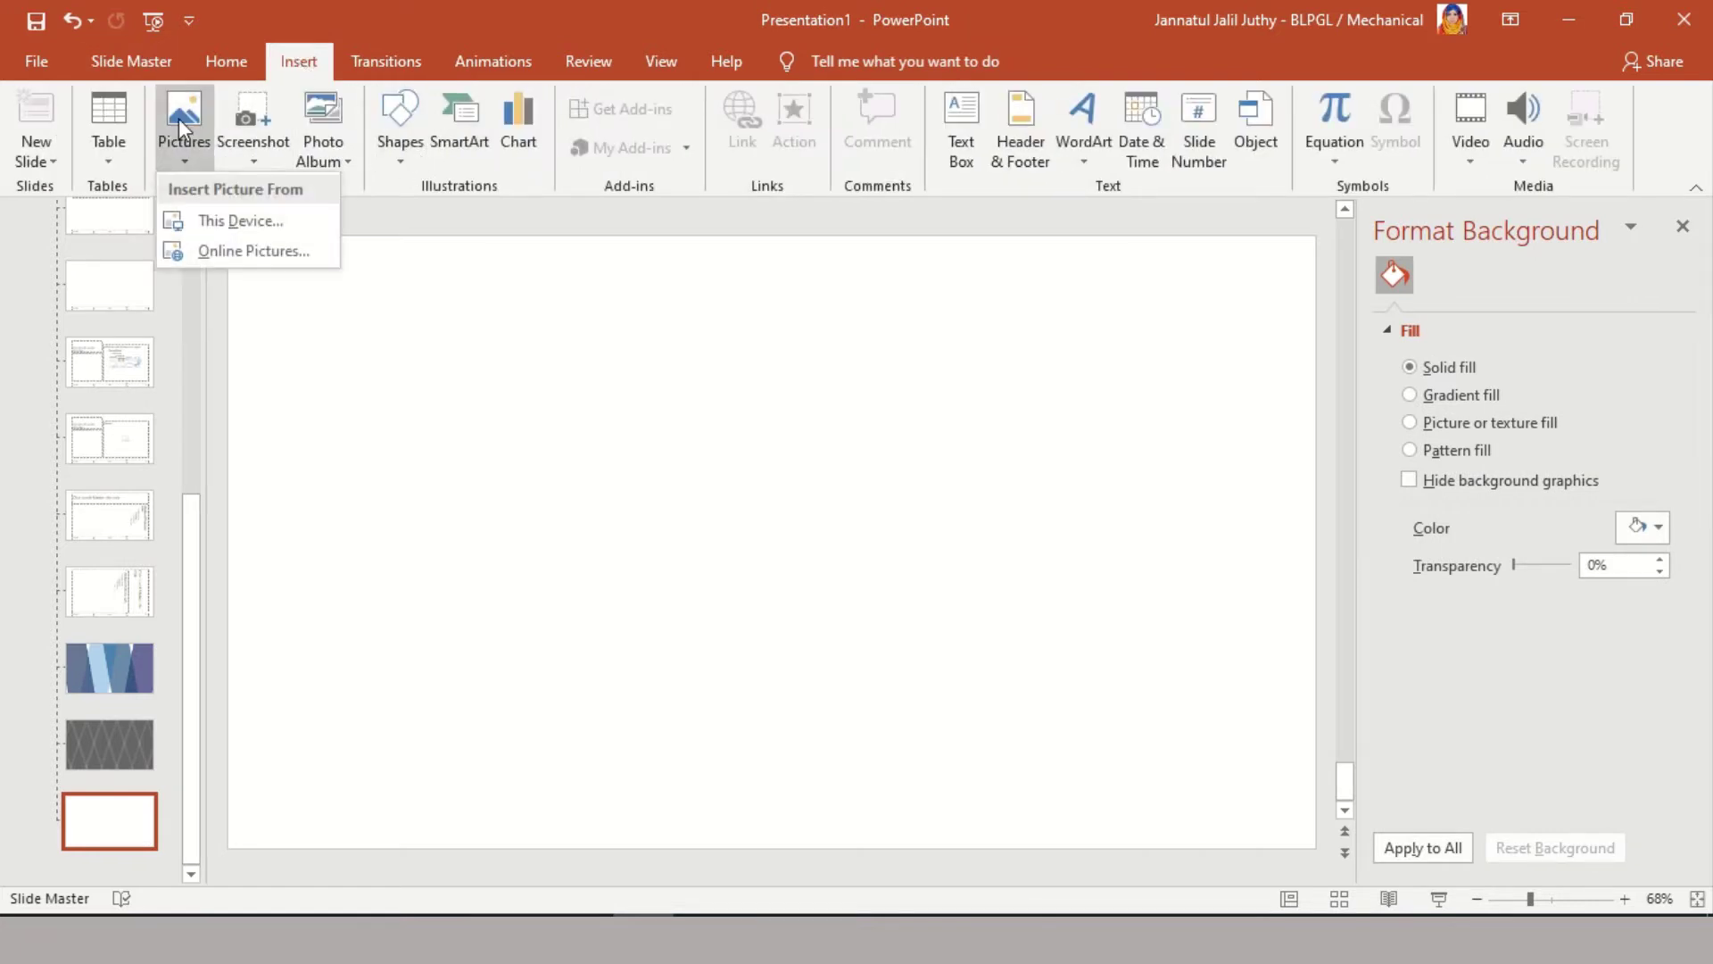
{"action": "left_click", "coordinate": [244, 225]}
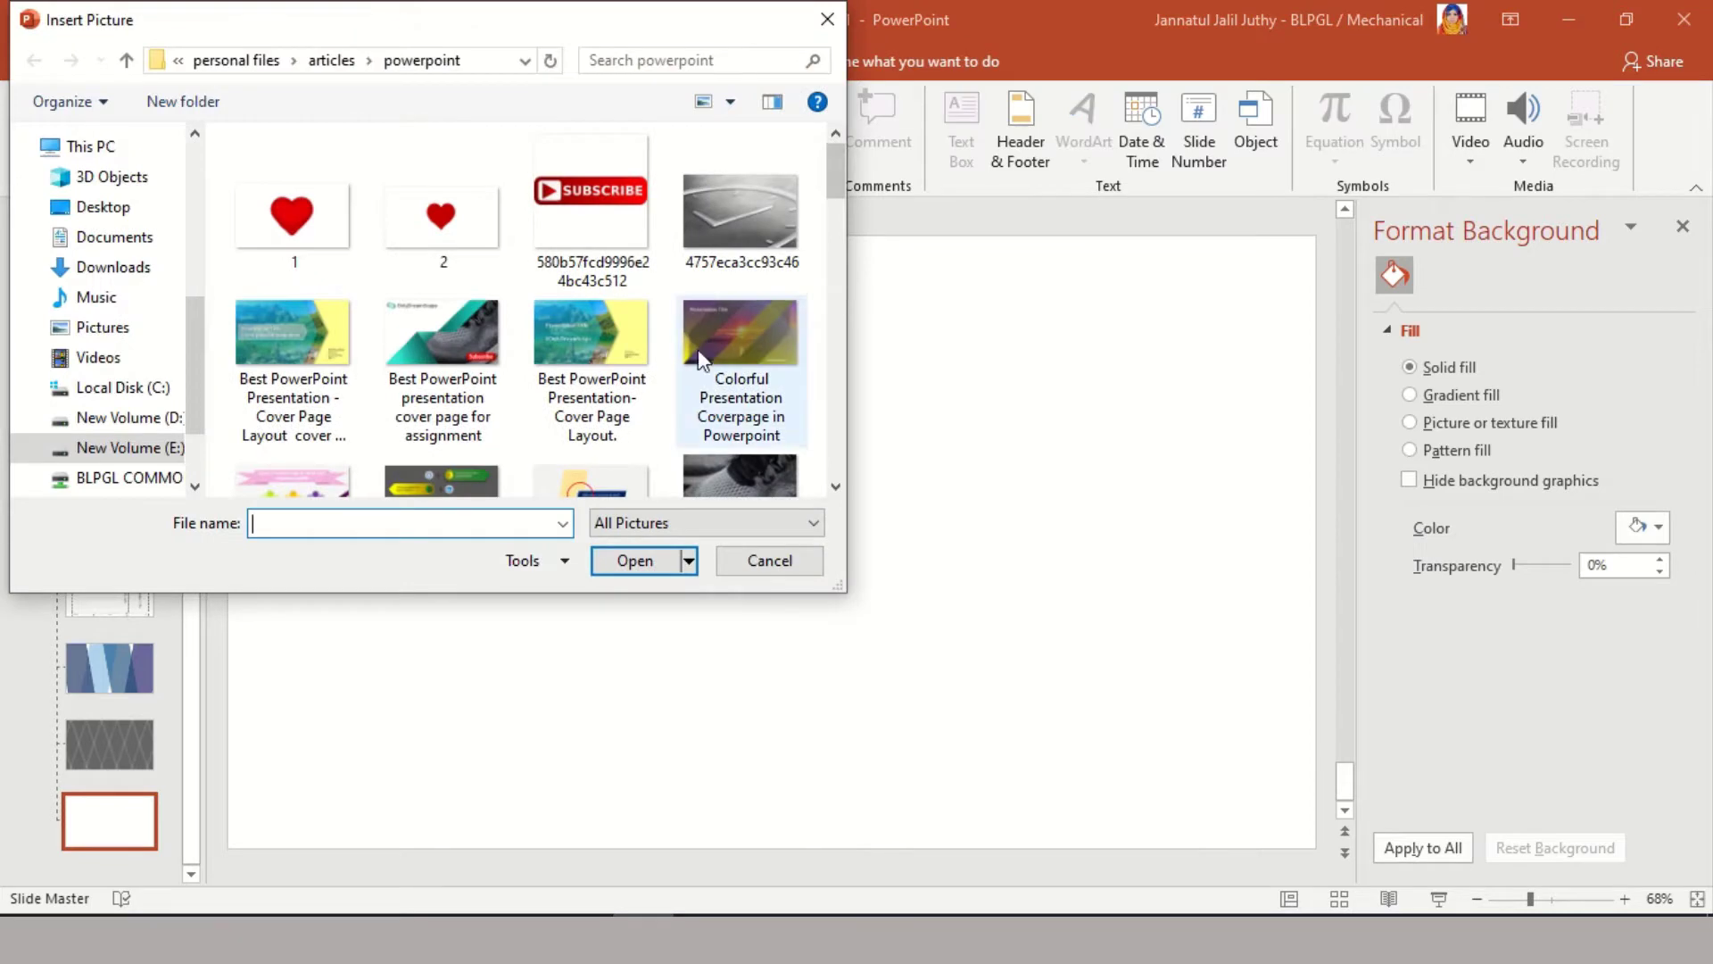
{"action": "scroll", "coordinate": [687, 364], "scroll_direction": "up", "scroll_amount": 1}
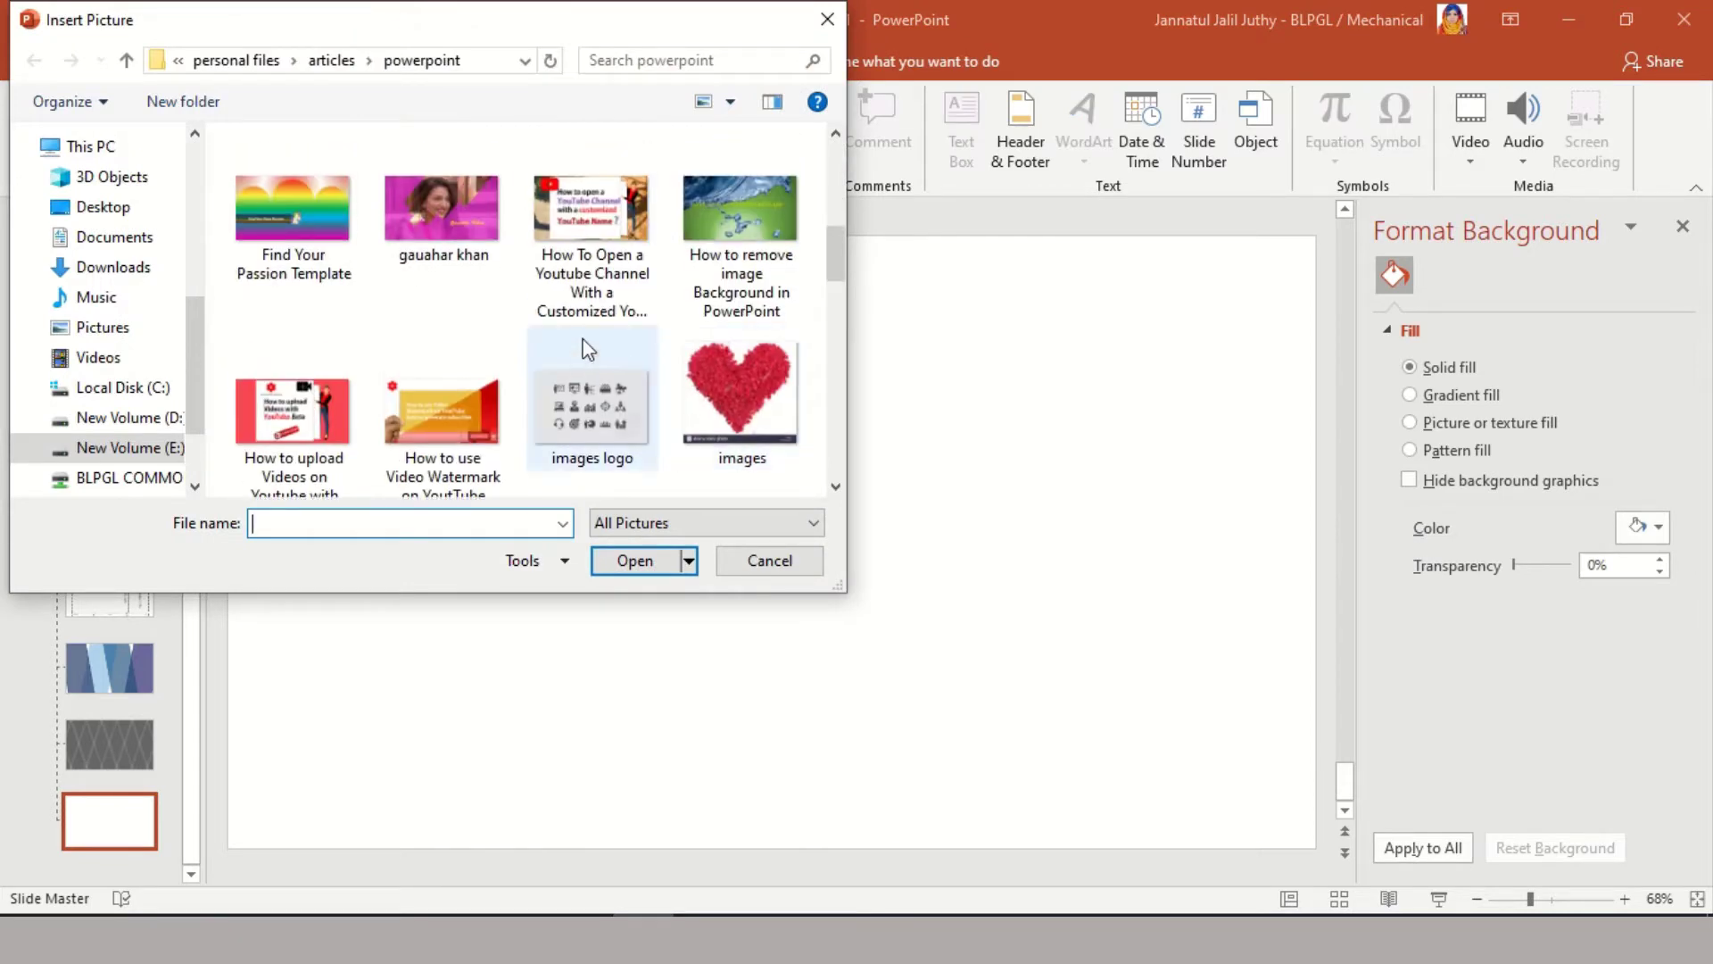
{"action": "scroll", "coordinate": [678, 307], "scroll_direction": "up", "scroll_amount": 2}
{"action": "scroll", "coordinate": [680, 306], "scroll_direction": "up", "scroll_amount": 2}
{"action": "scroll", "coordinate": [667, 302], "scroll_direction": "down", "scroll_amount": 8}
{"action": "scroll", "coordinate": [535, 392], "scroll_direction": "down", "scroll_amount": 5}
{"action": "scroll", "coordinate": [661, 393], "scroll_direction": "down", "scroll_amount": 2}
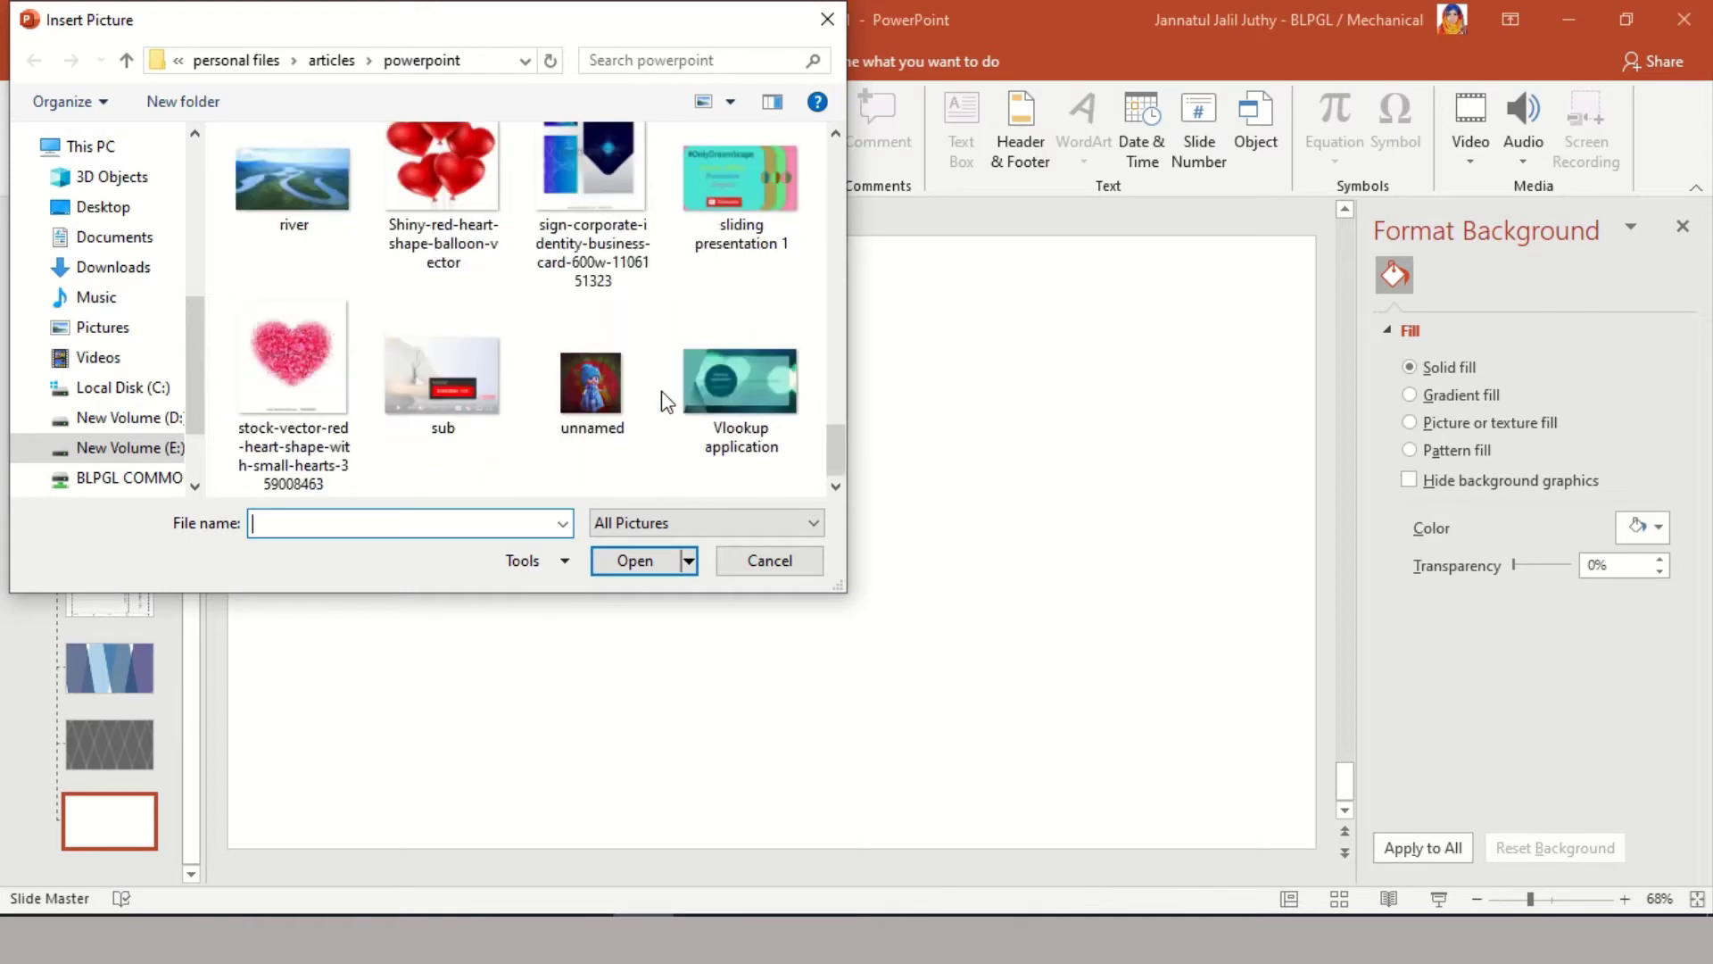
{"action": "scroll", "coordinate": [673, 385], "scroll_direction": "up", "scroll_amount": 6}
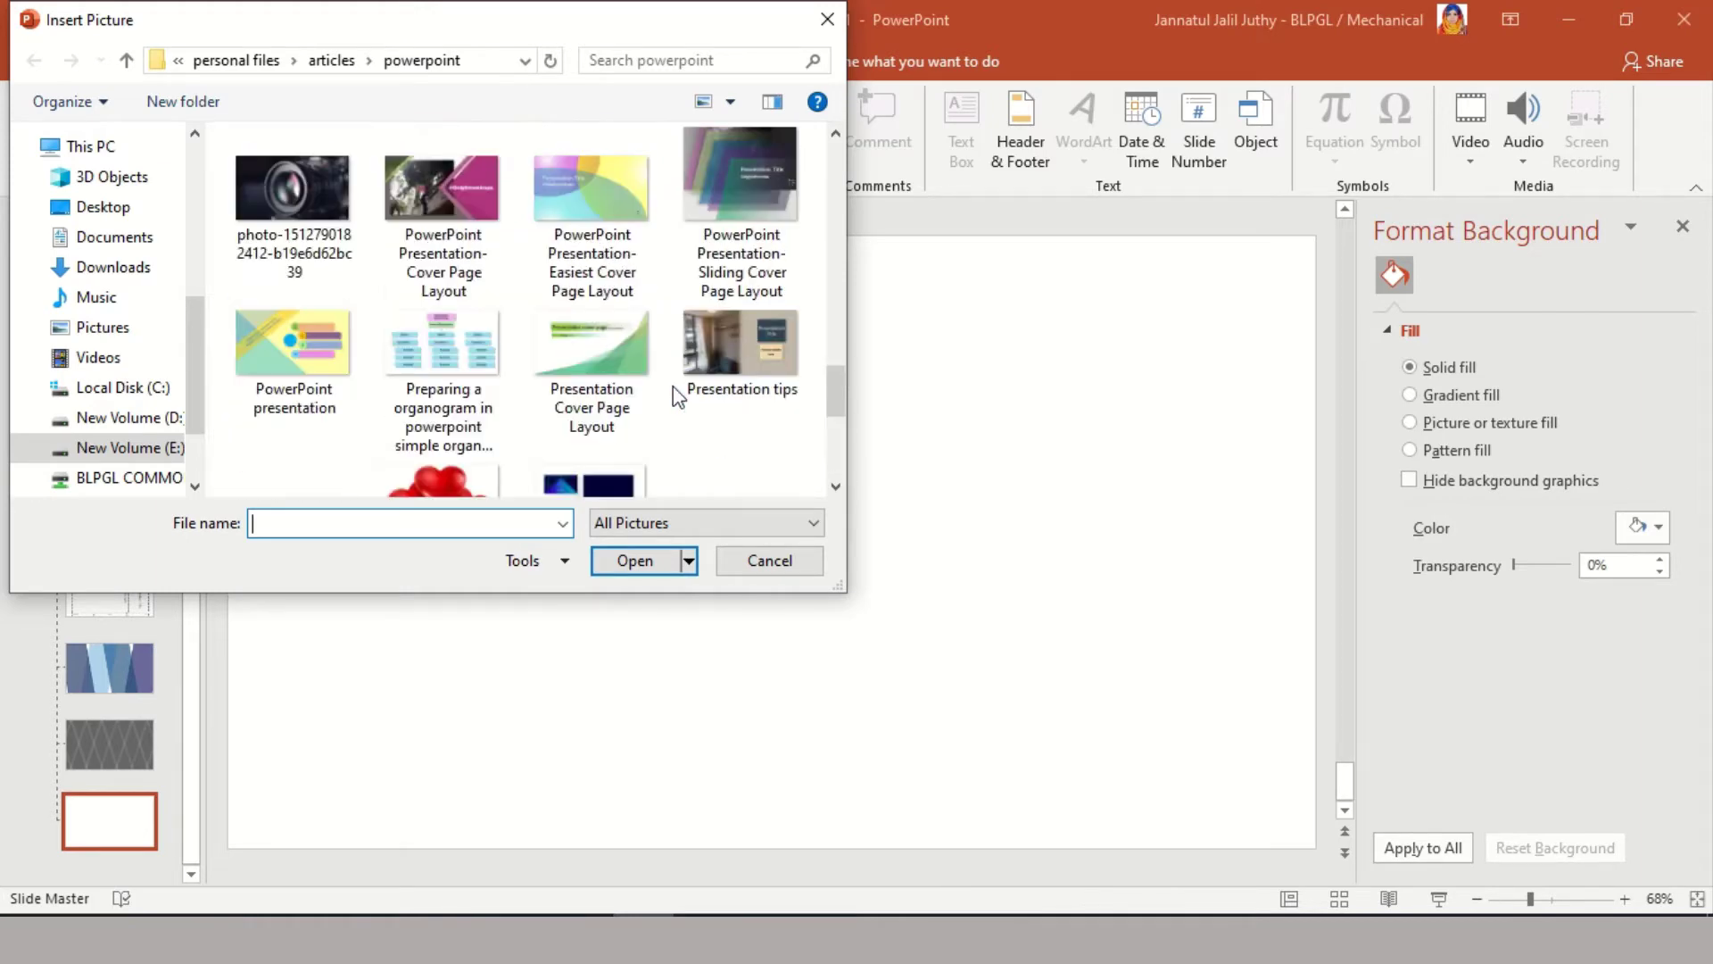
{"action": "double_click", "coordinate": [294, 335]}
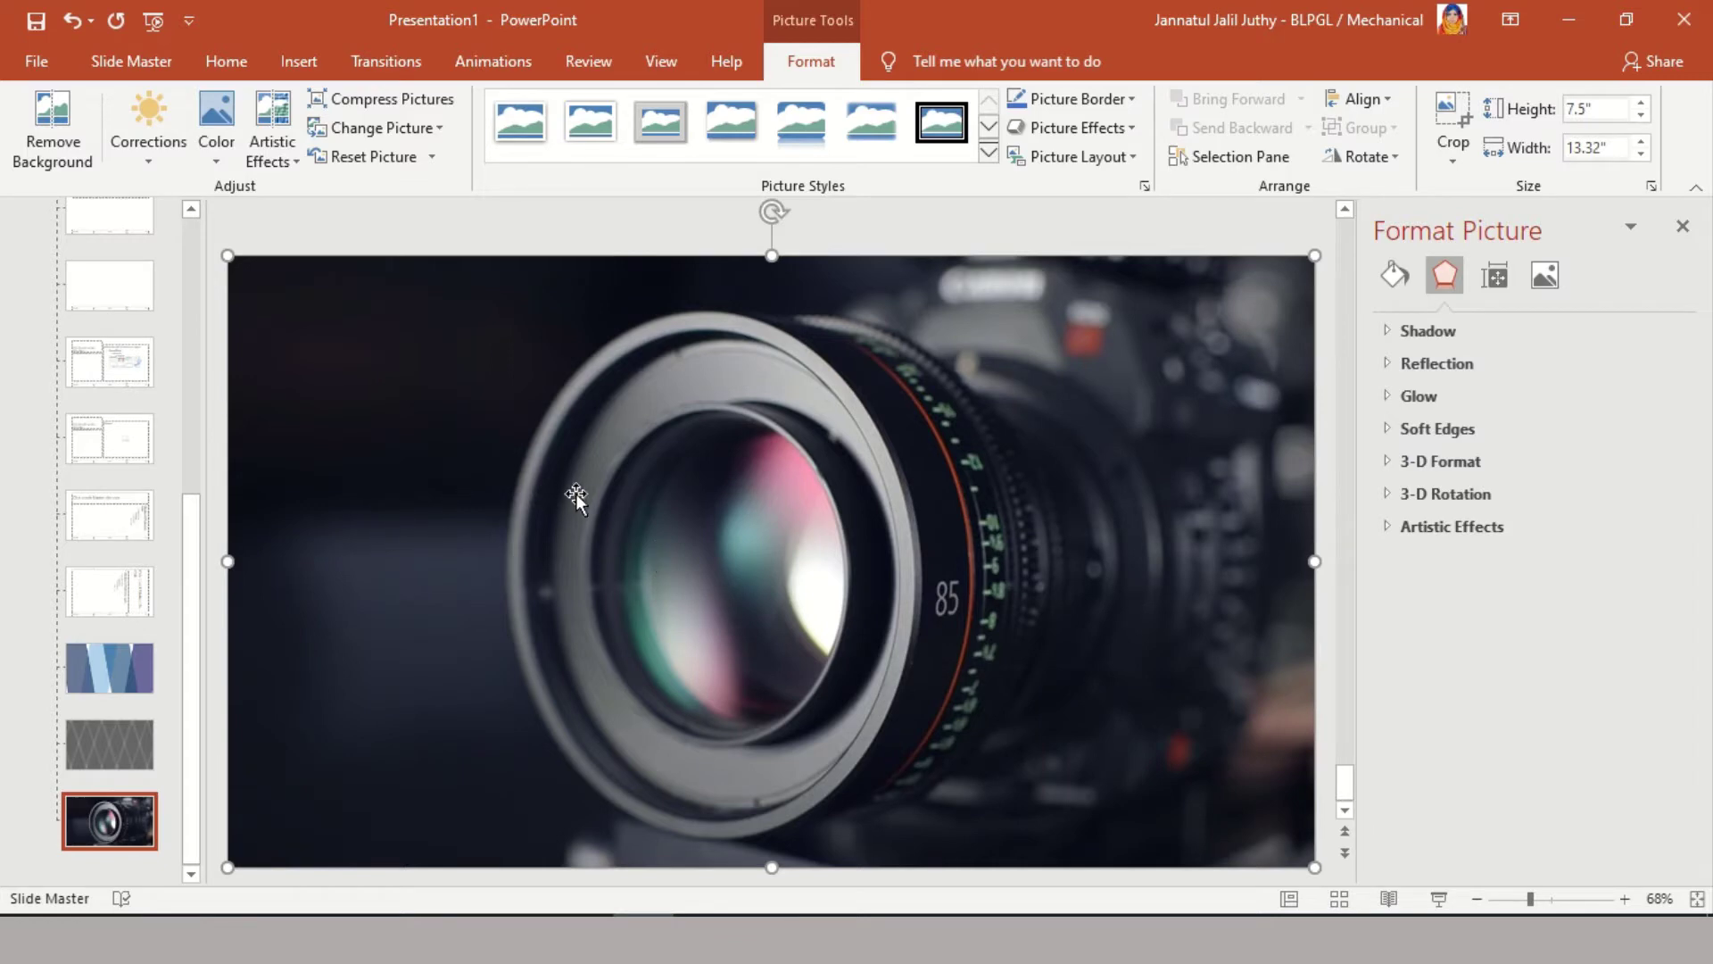
Resize the lens photo and adjust its options in the side pane.
{"action": "left_click_drag", "start_coordinate": [586, 504], "coordinate": [605, 472]}
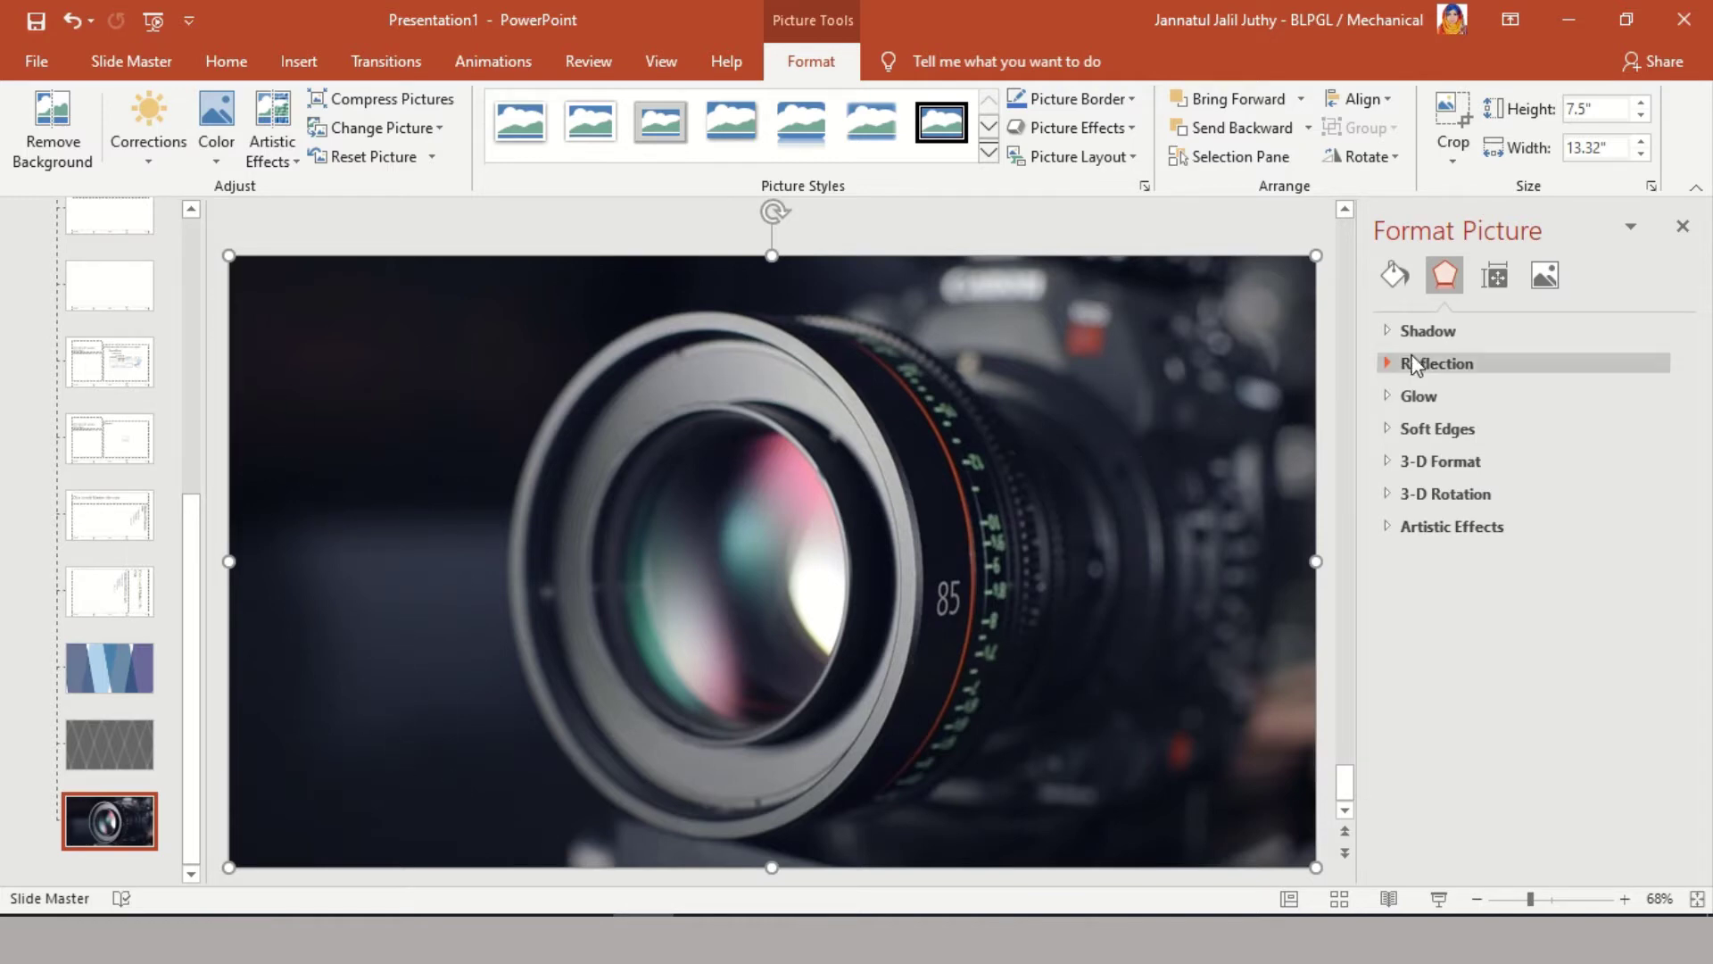
{"action": "left_click", "coordinate": [1544, 278]}
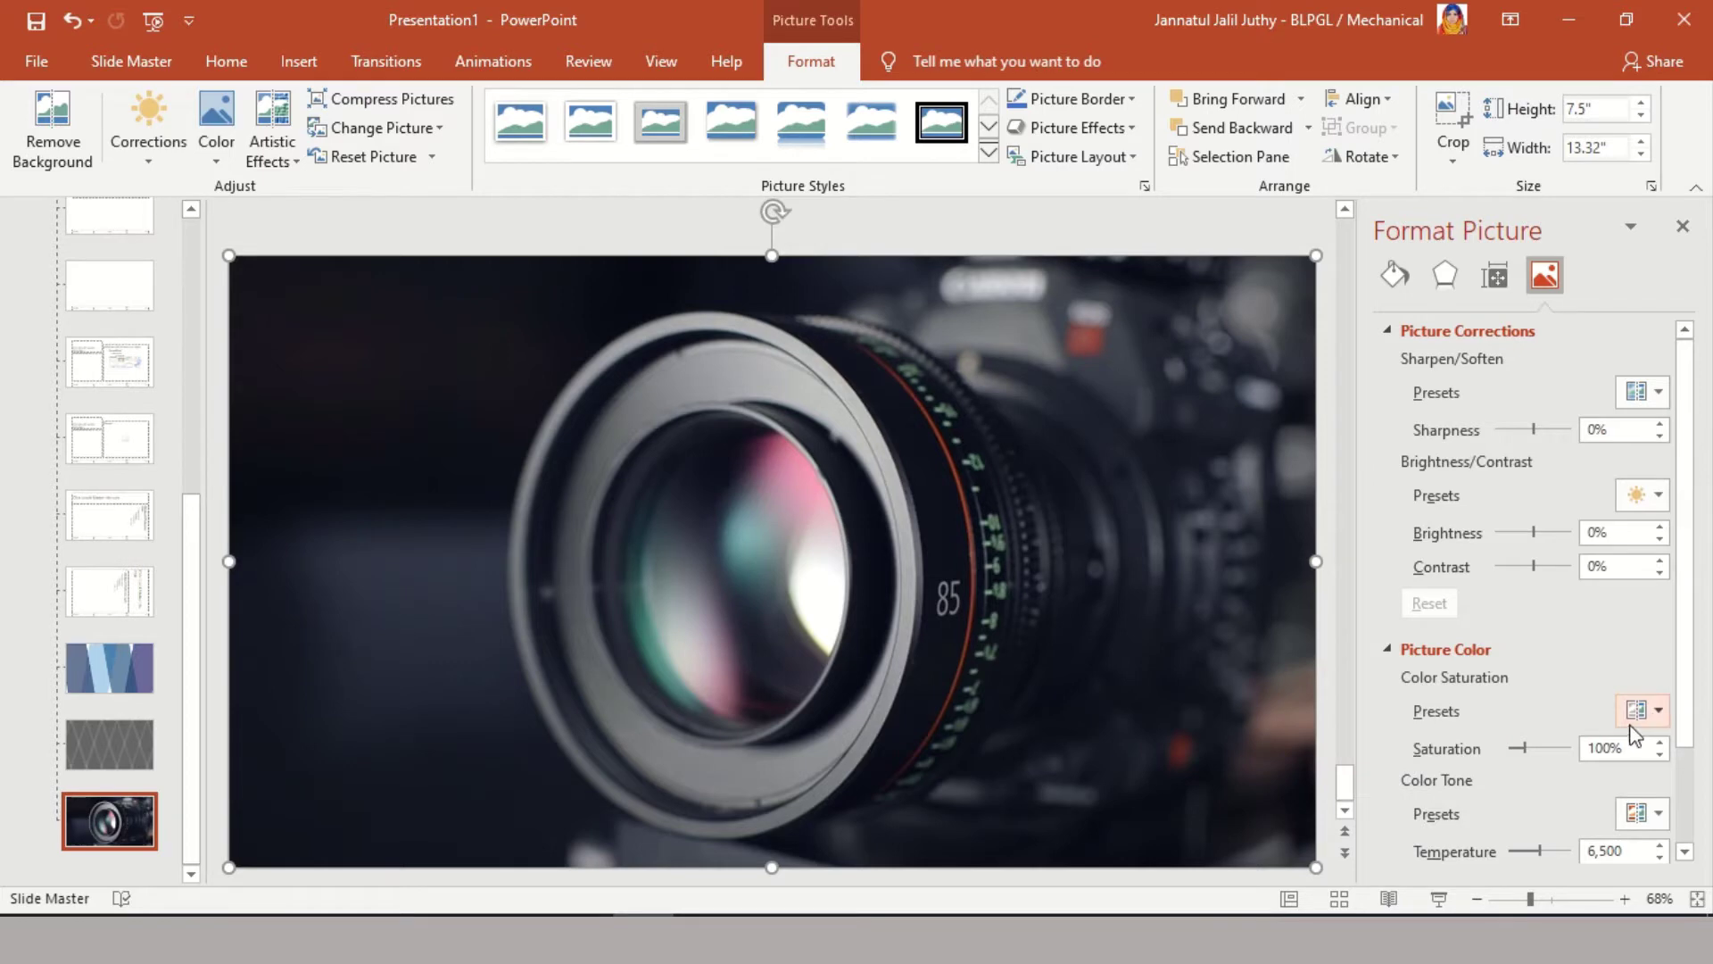
{"action": "scroll", "coordinate": [1633, 808], "scroll_direction": "down", "scroll_amount": 1}
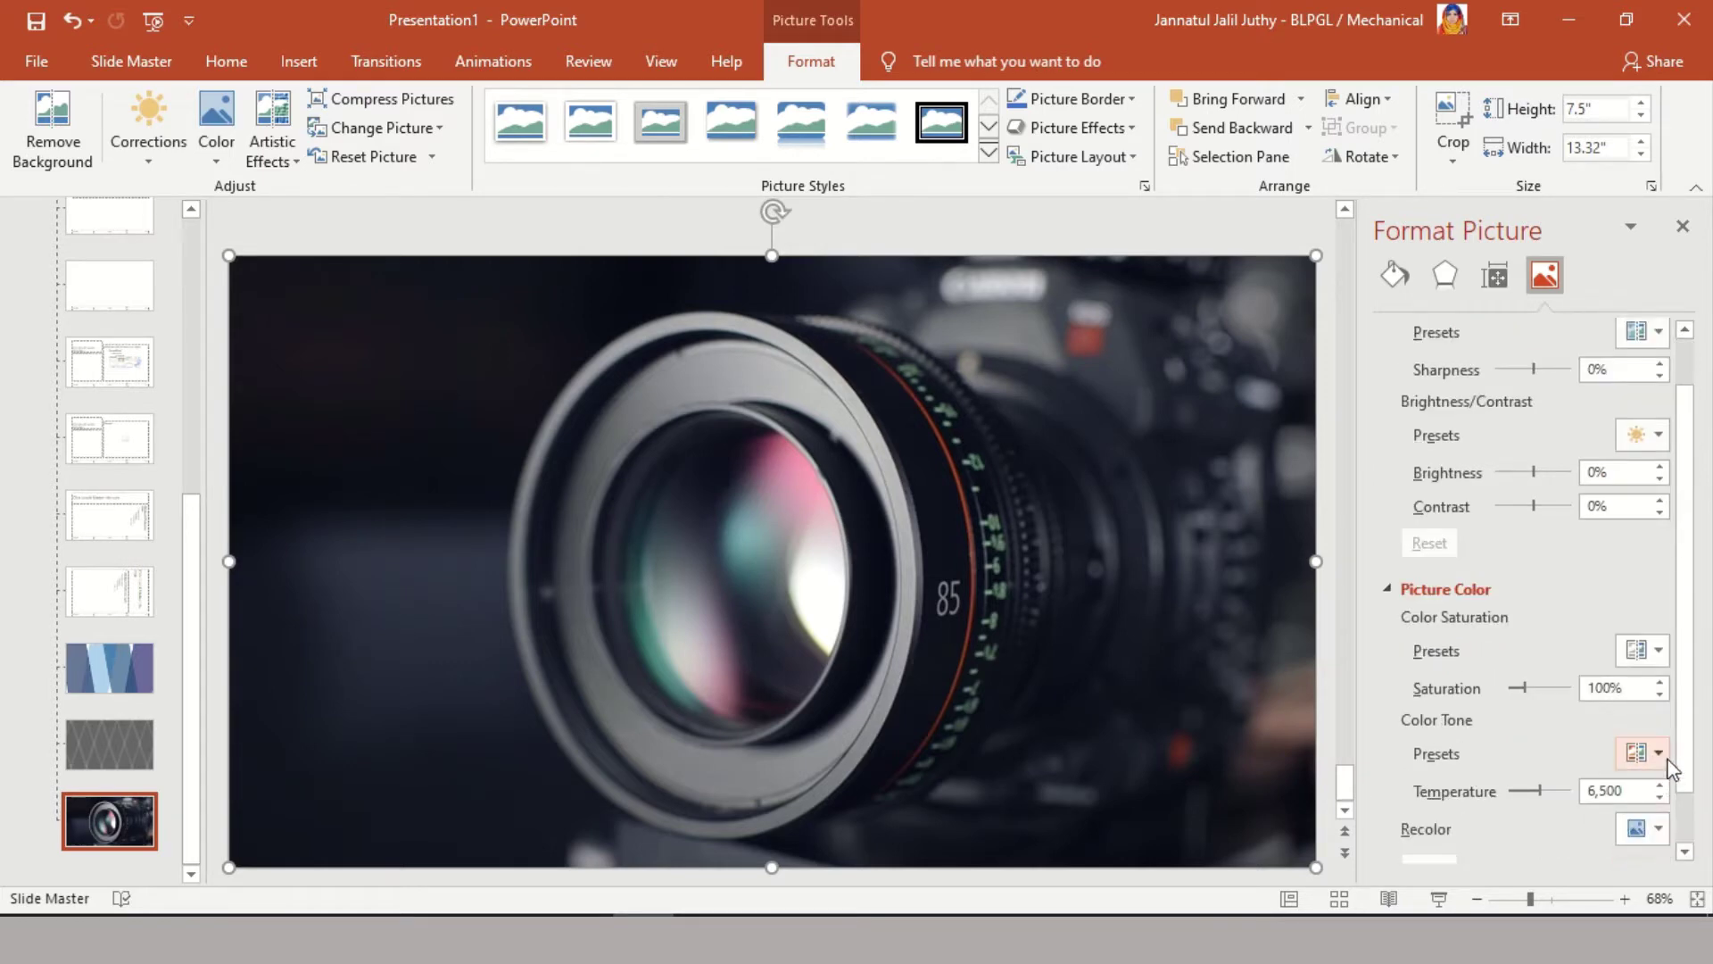
{"action": "left_click", "coordinate": [1657, 753]}
{"action": "left_click", "coordinate": [1666, 791]}
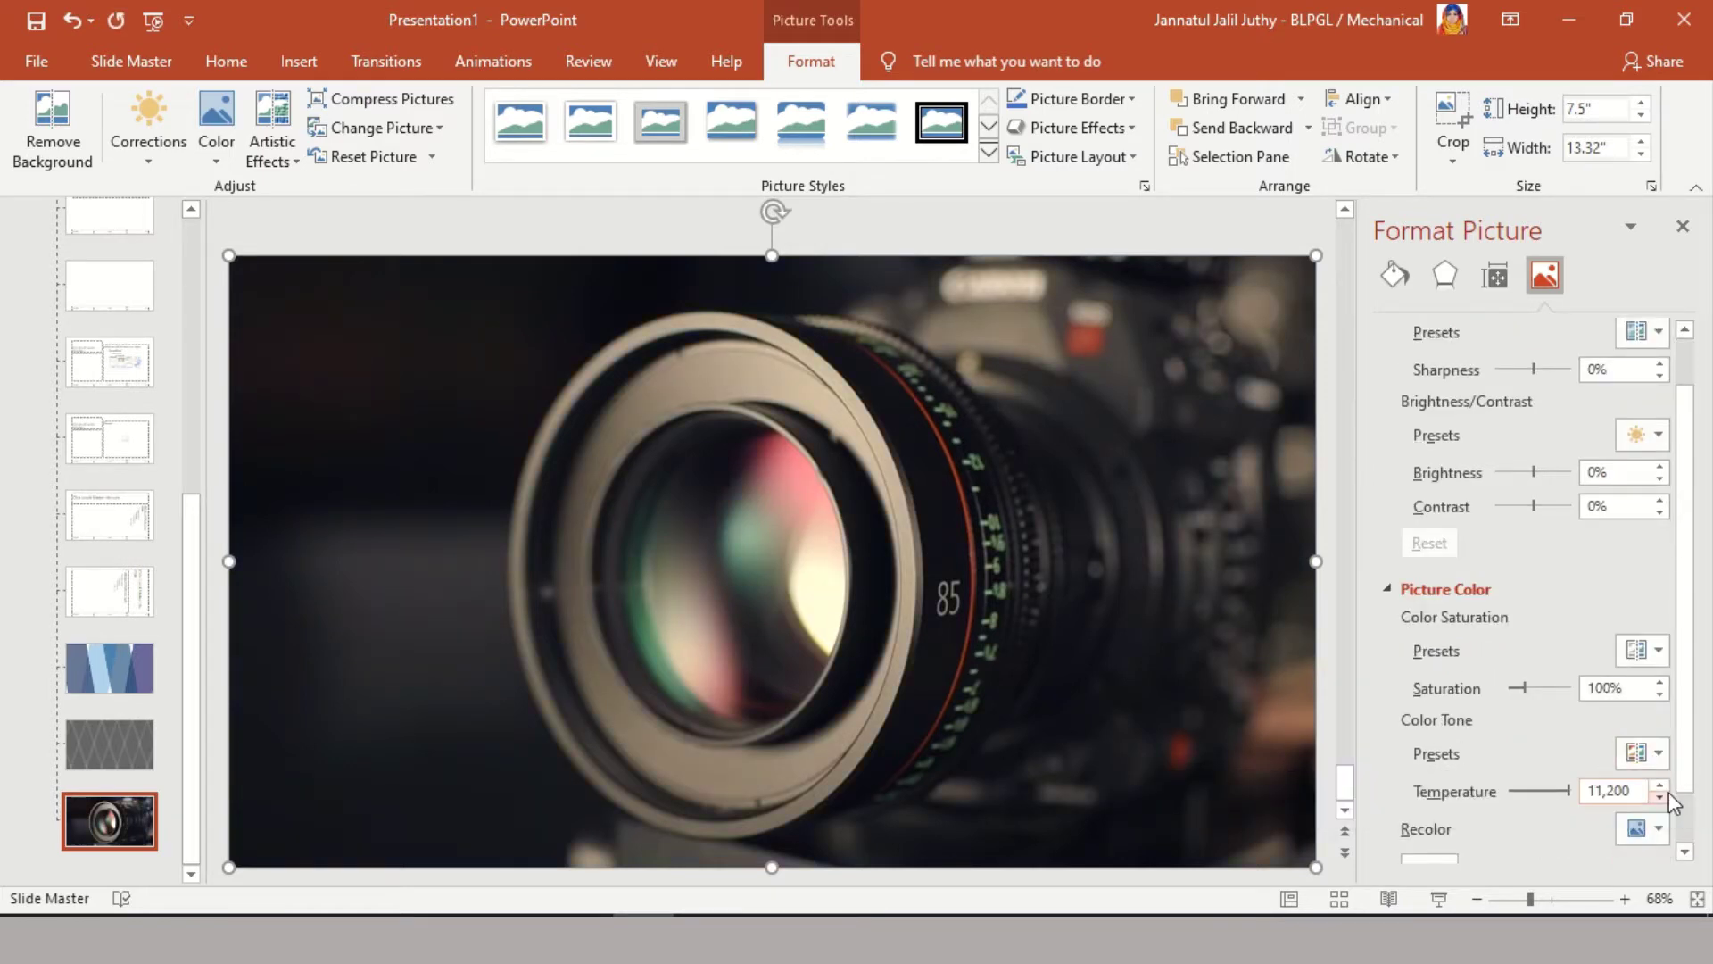
{"action": "left_click", "coordinate": [1659, 653]}
{"action": "left_click", "coordinate": [1665, 695]}
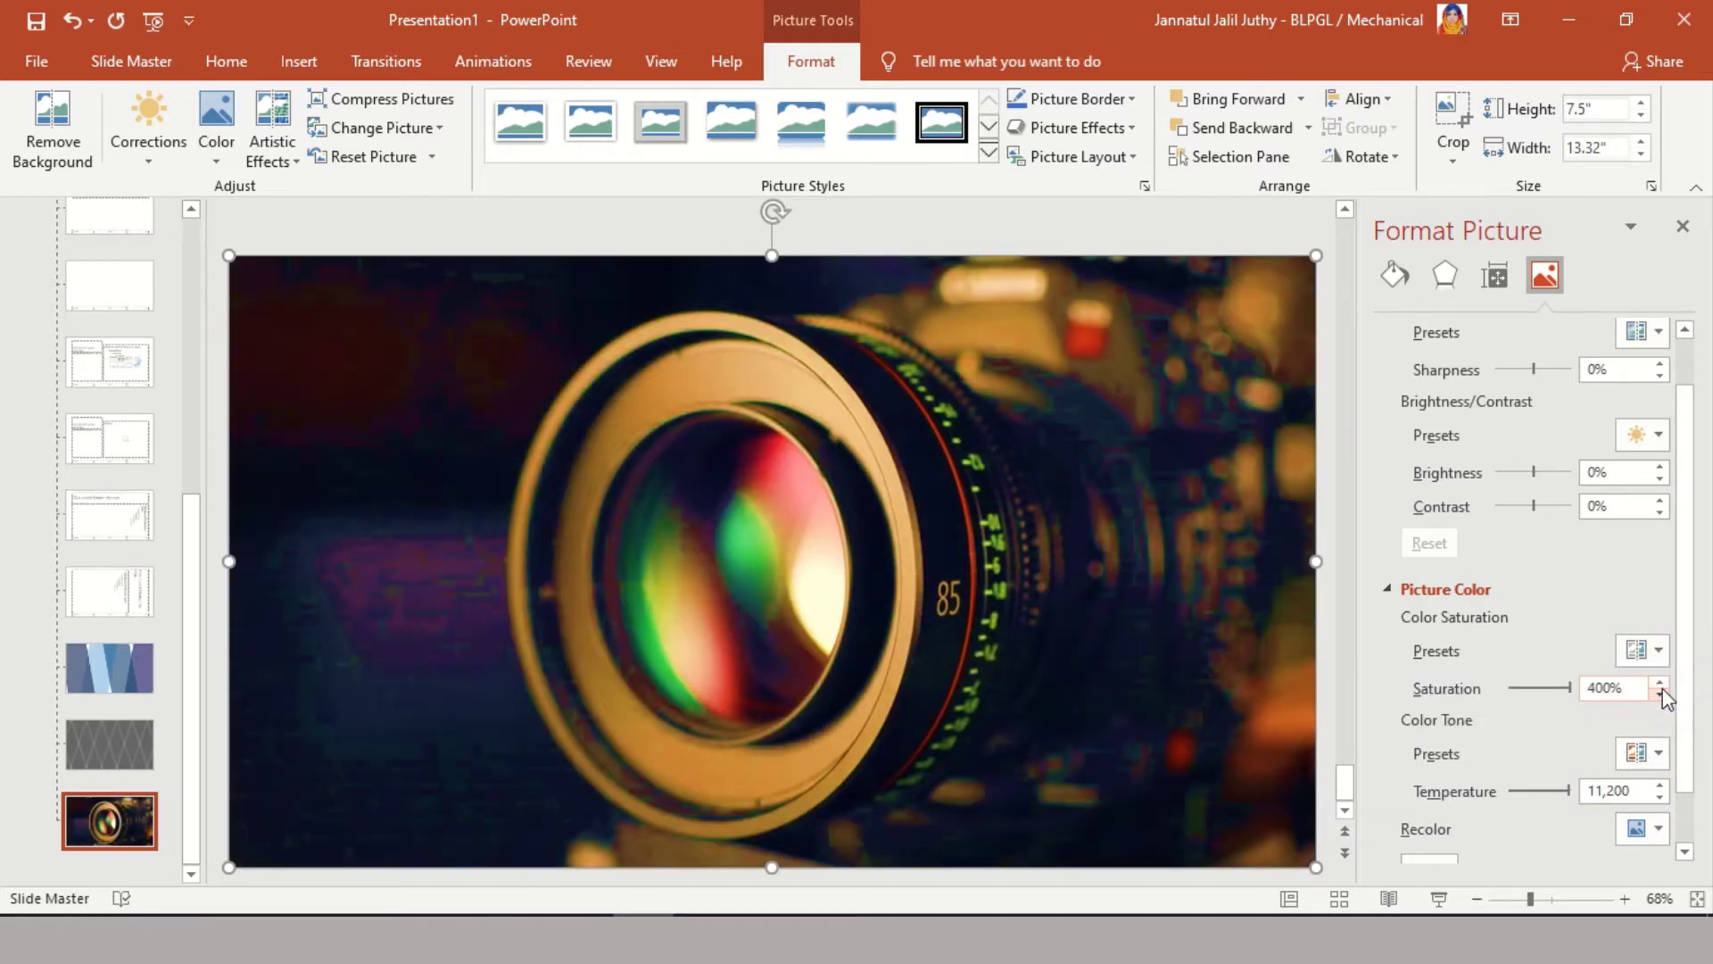
{"action": "left_click", "coordinate": [1656, 652]}
{"action": "left_click", "coordinate": [1479, 693]}
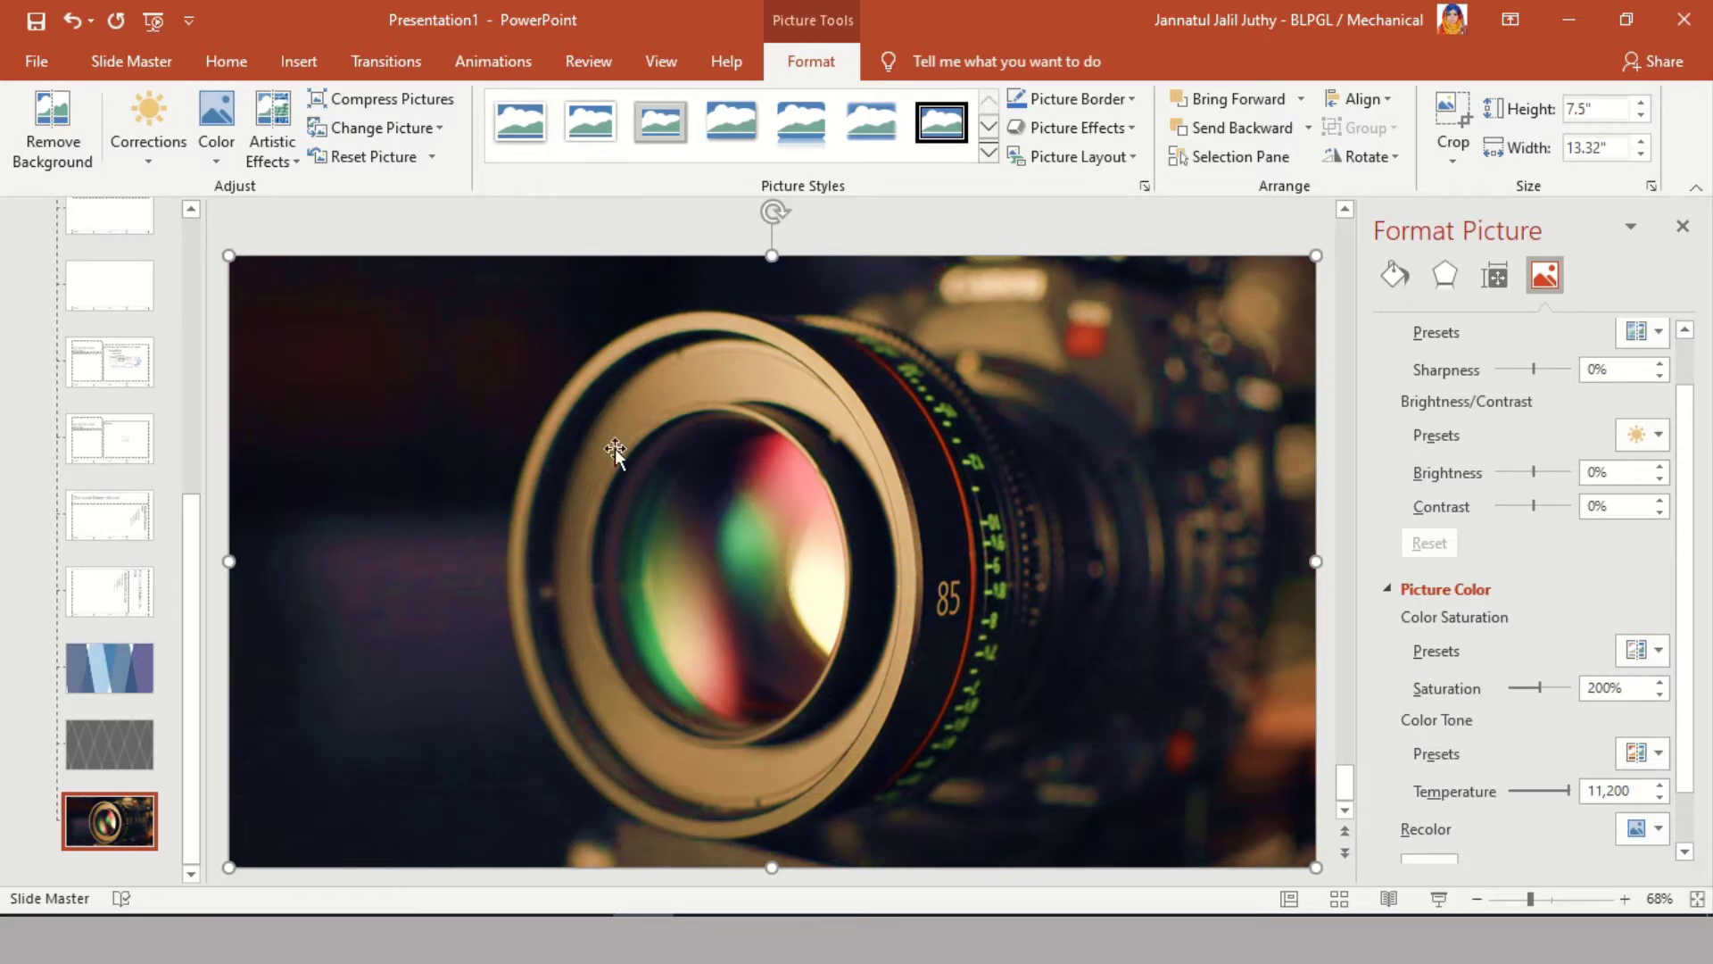
Start Remove Background and extend the marquee to the photo's left, bottom and right edges.
{"action": "left_click", "coordinate": [52, 124]}
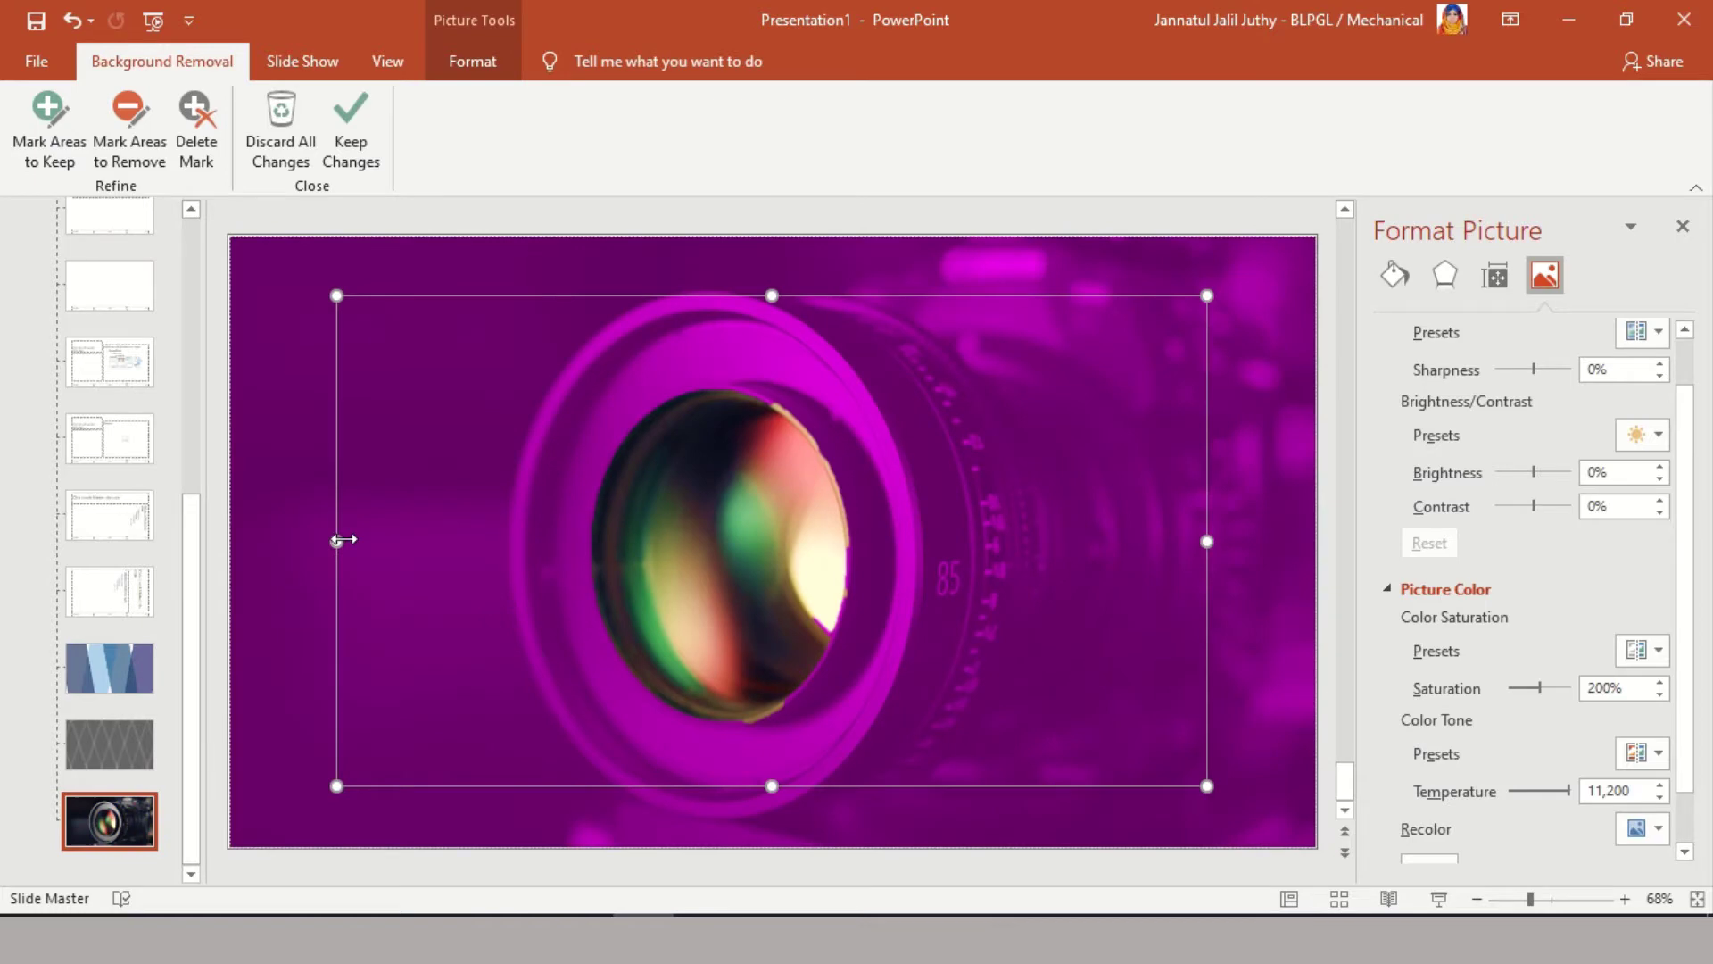
{"action": "left_click_drag", "start_coordinate": [338, 540], "coordinate": [211, 526]}
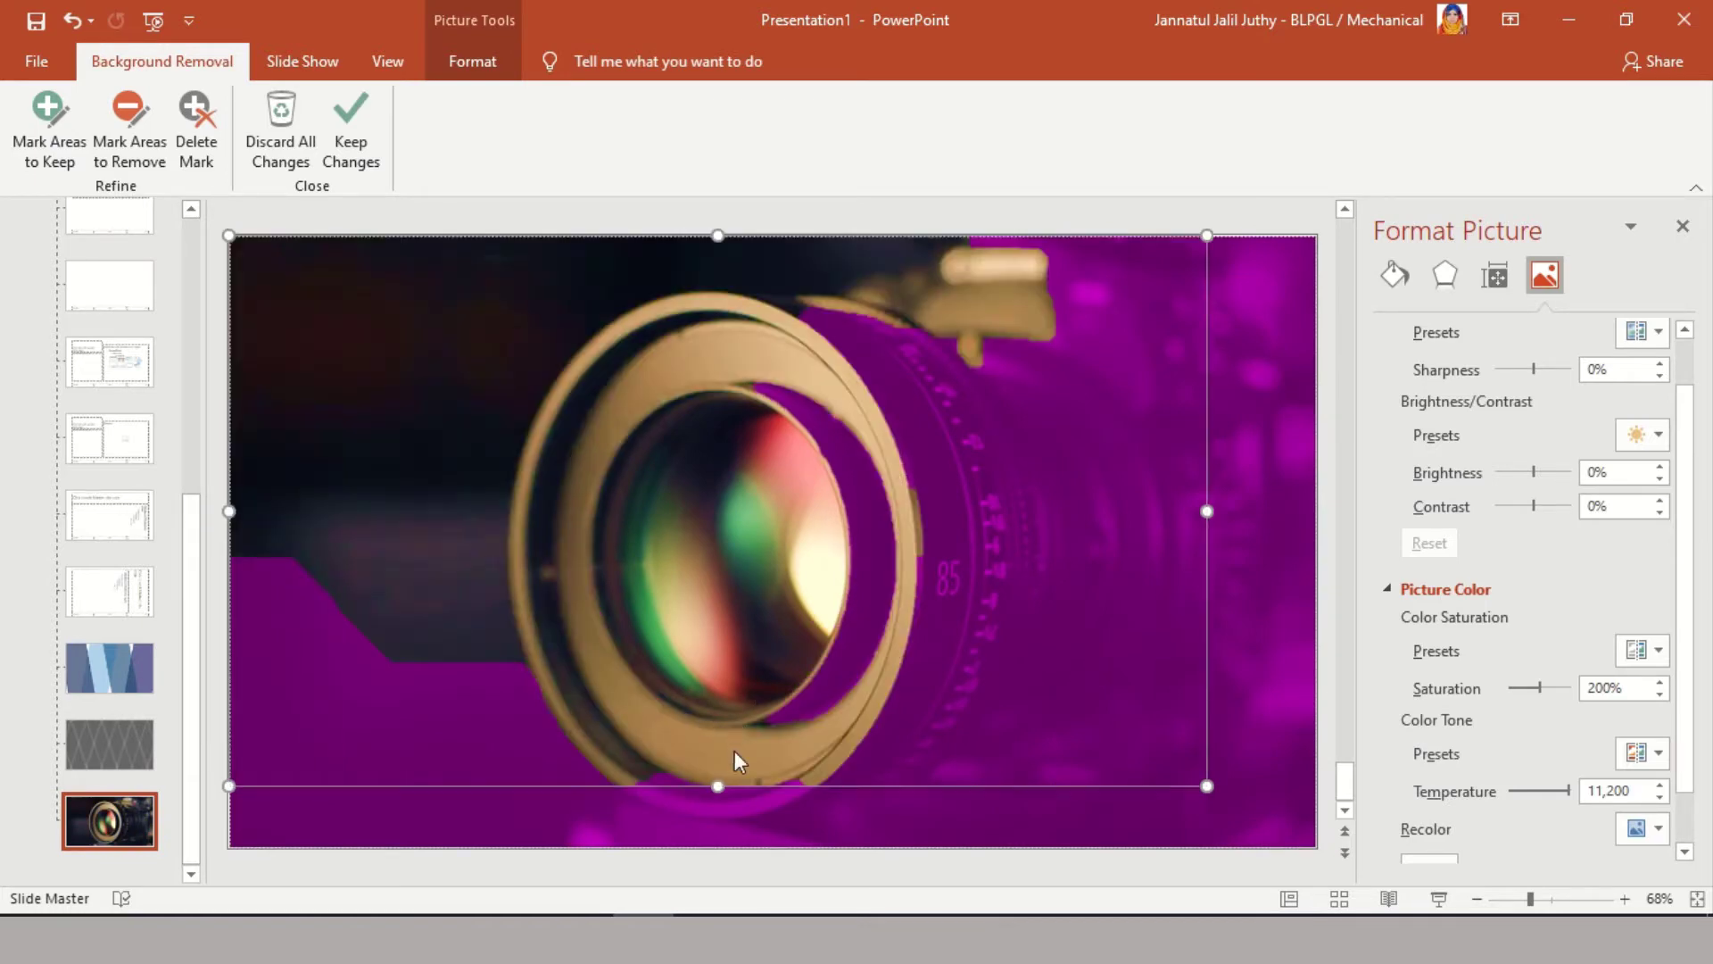
{"action": "left_click_drag", "start_coordinate": [711, 785], "coordinate": [713, 852]}
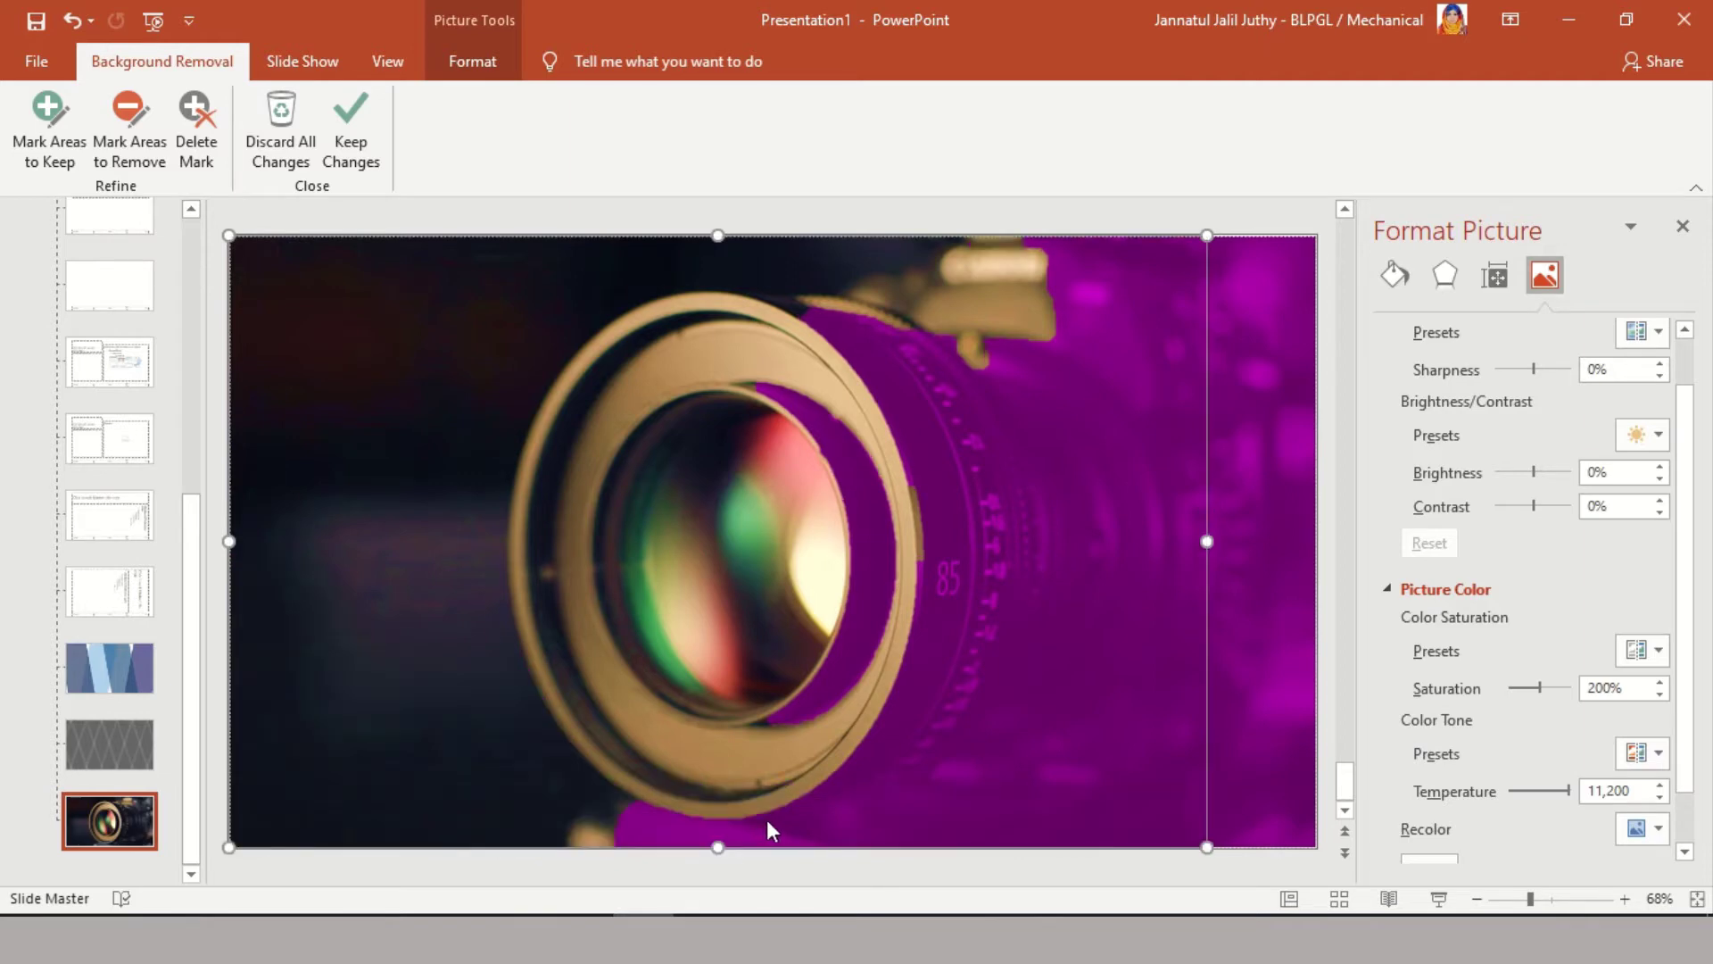
{"action": "left_click_drag", "start_coordinate": [1206, 540], "coordinate": [1320, 538]}
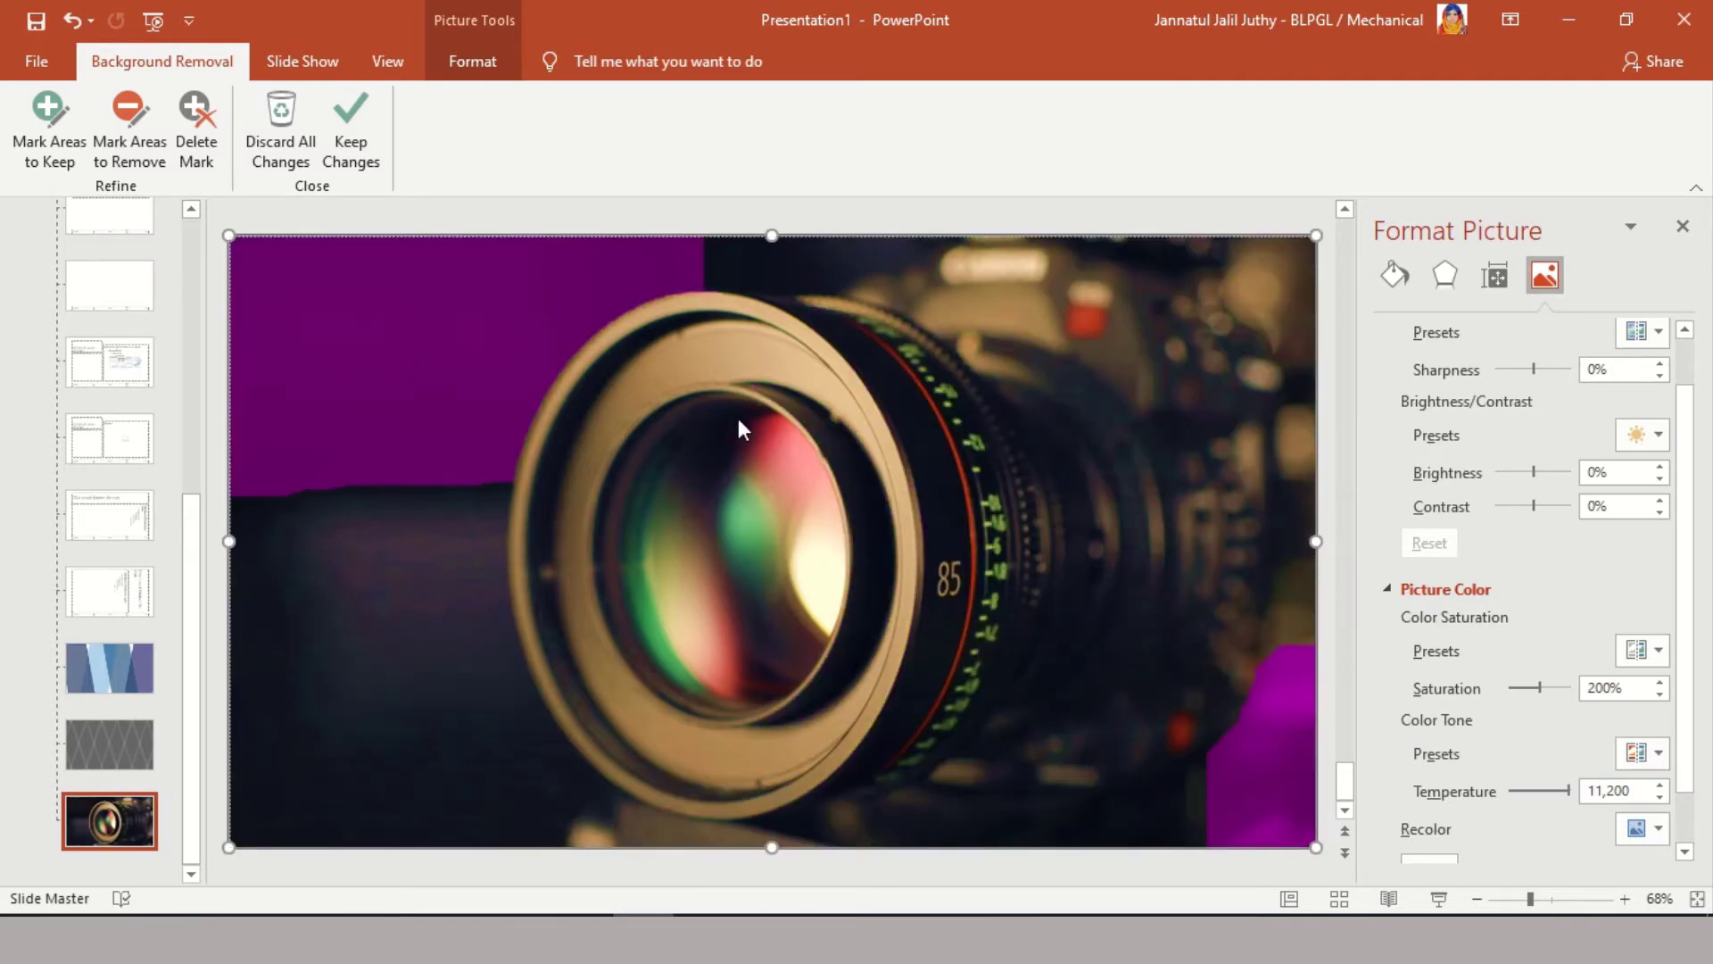
Mark the top strip and the left and lower-left backdrop for removal.
{"action": "left_click", "coordinate": [129, 125]}
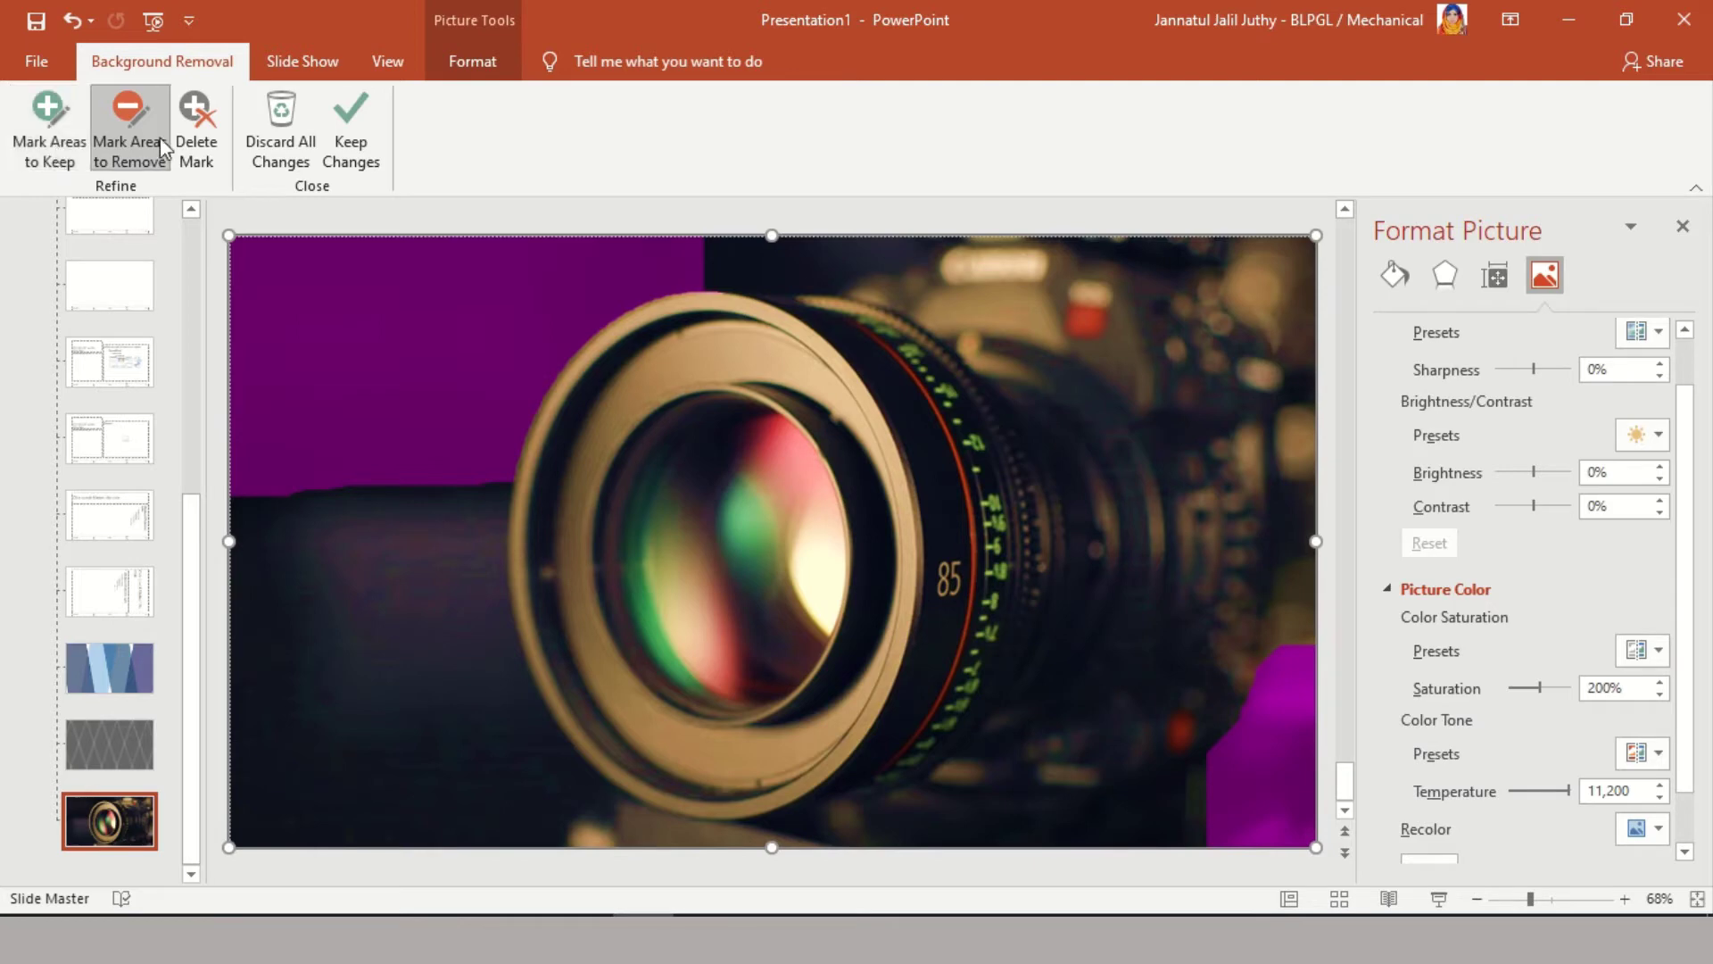
{"action": "left_click_drag", "start_coordinate": [848, 240], "coordinate": [988, 235]}
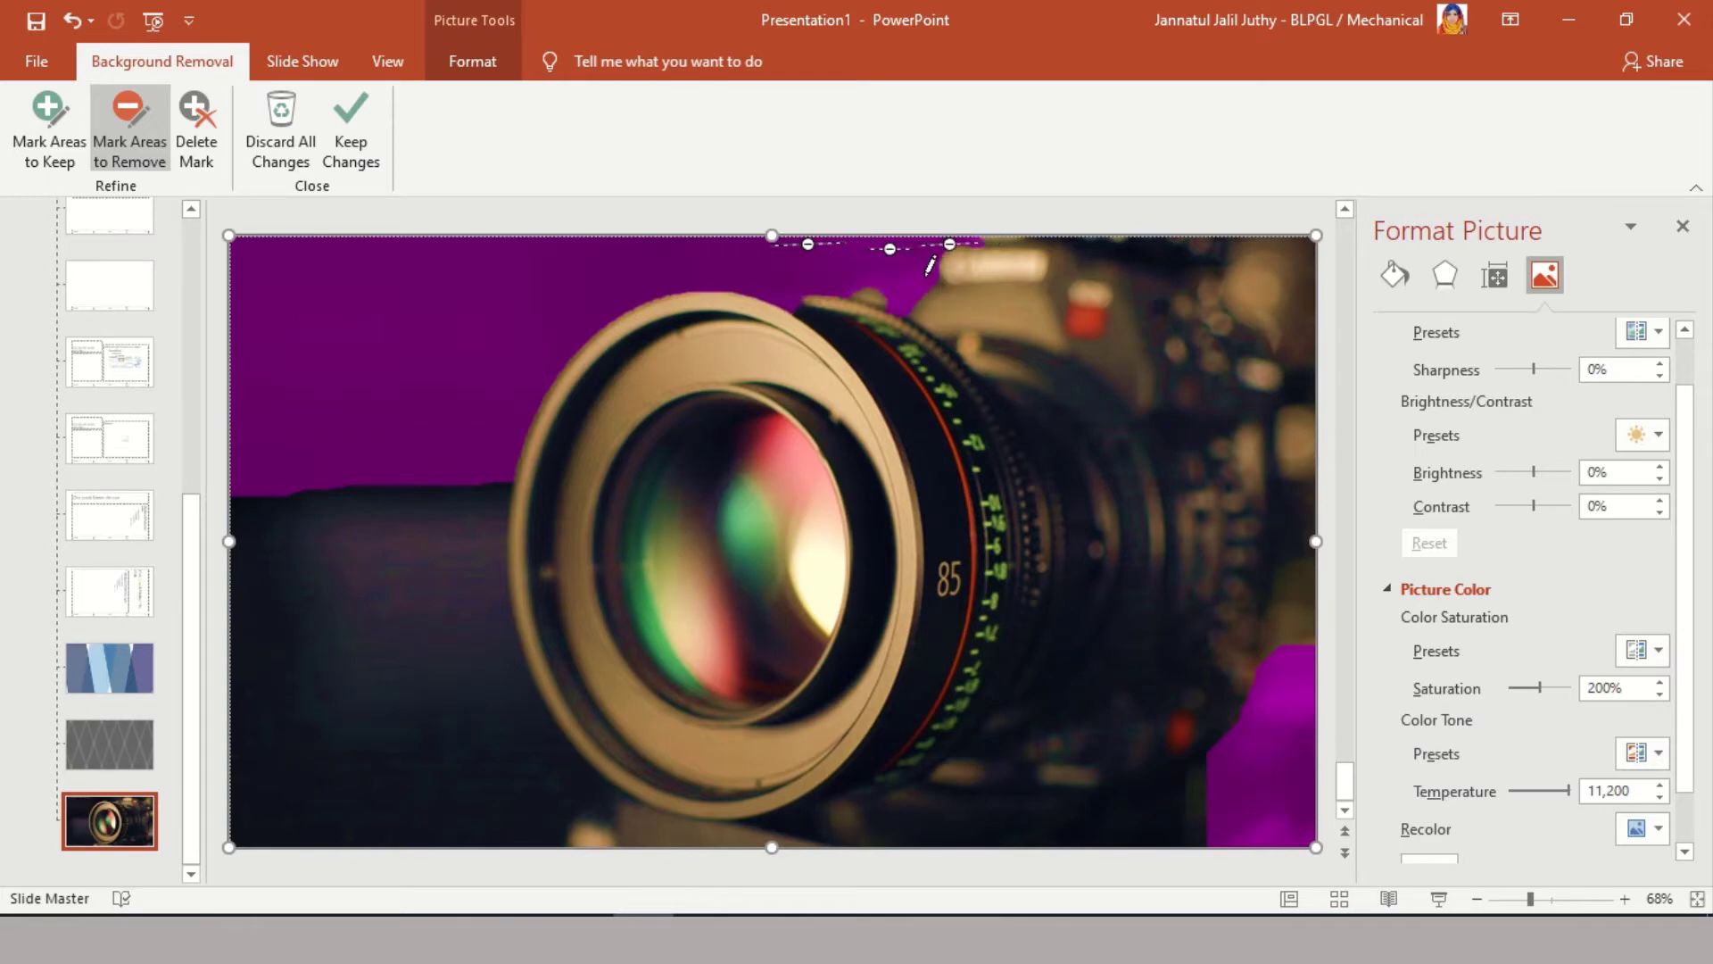
{"action": "left_click_drag", "start_coordinate": [406, 509], "coordinate": [434, 713]}
{"action": "left_click_drag", "start_coordinate": [294, 687], "coordinate": [293, 843]}
{"action": "left_click_drag", "start_coordinate": [541, 793], "coordinate": [539, 794]}
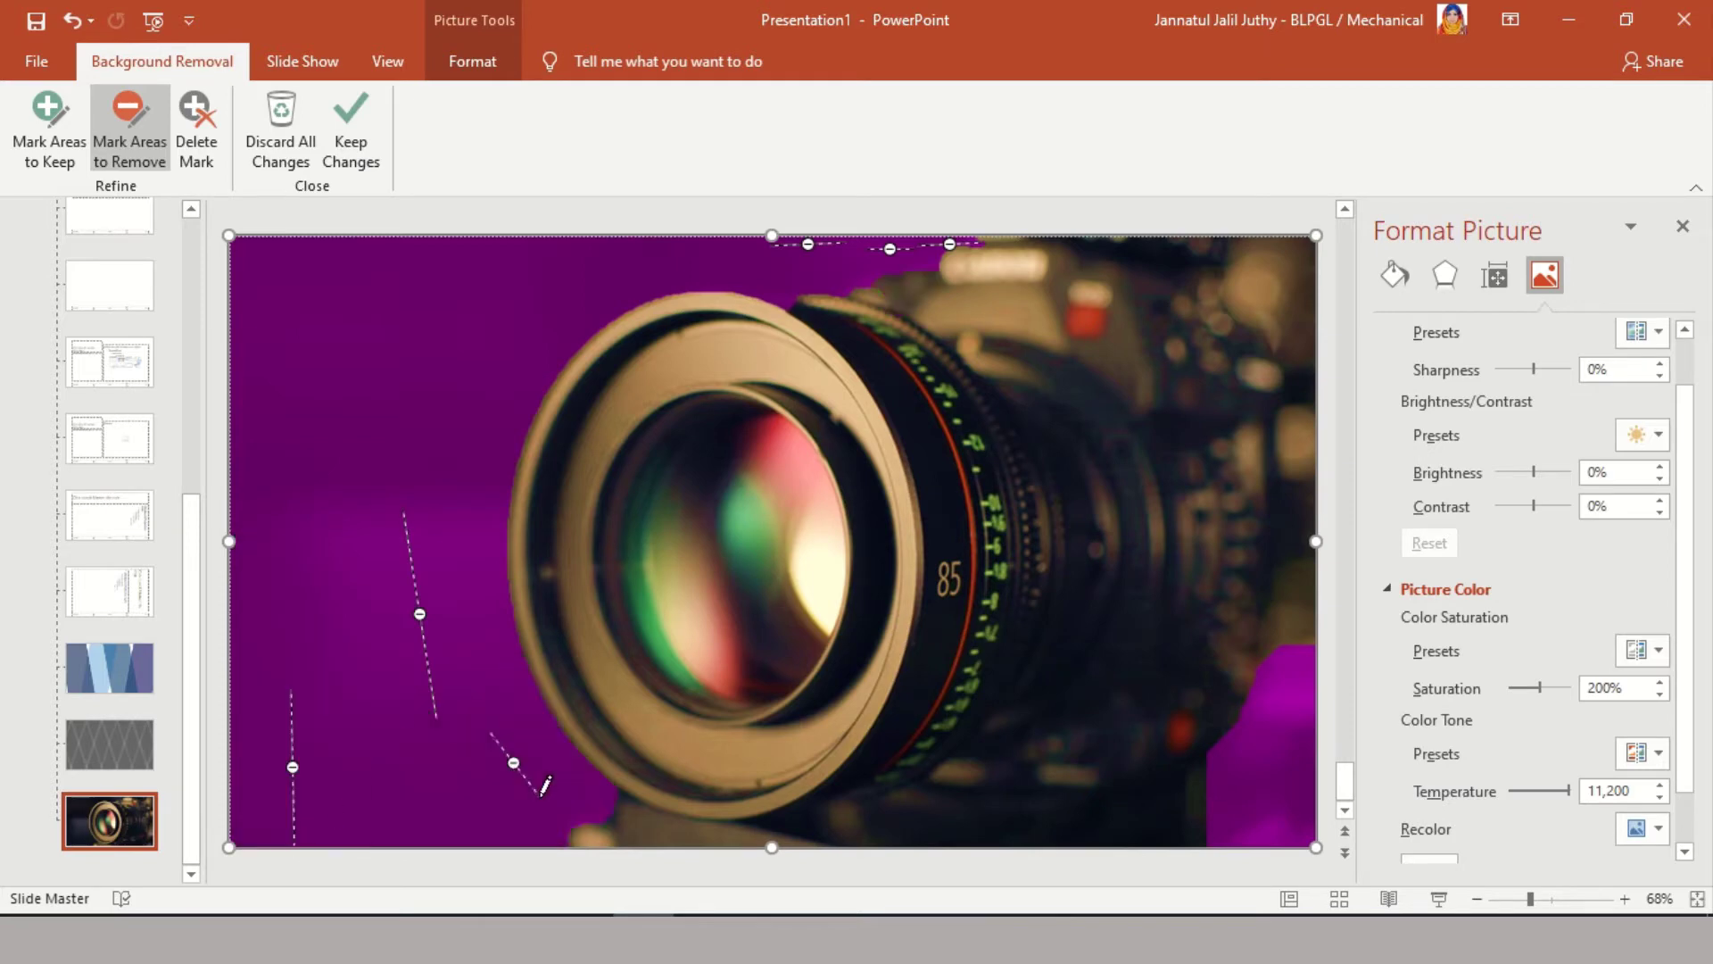
{"action": "left_click", "coordinate": [624, 796]}
Mark the bottom and bottom-right parts of the camera body to keep.
{"action": "scroll", "coordinate": [612, 833], "scroll_direction": "up", "scroll_amount": 3, "text": "ctrl"}
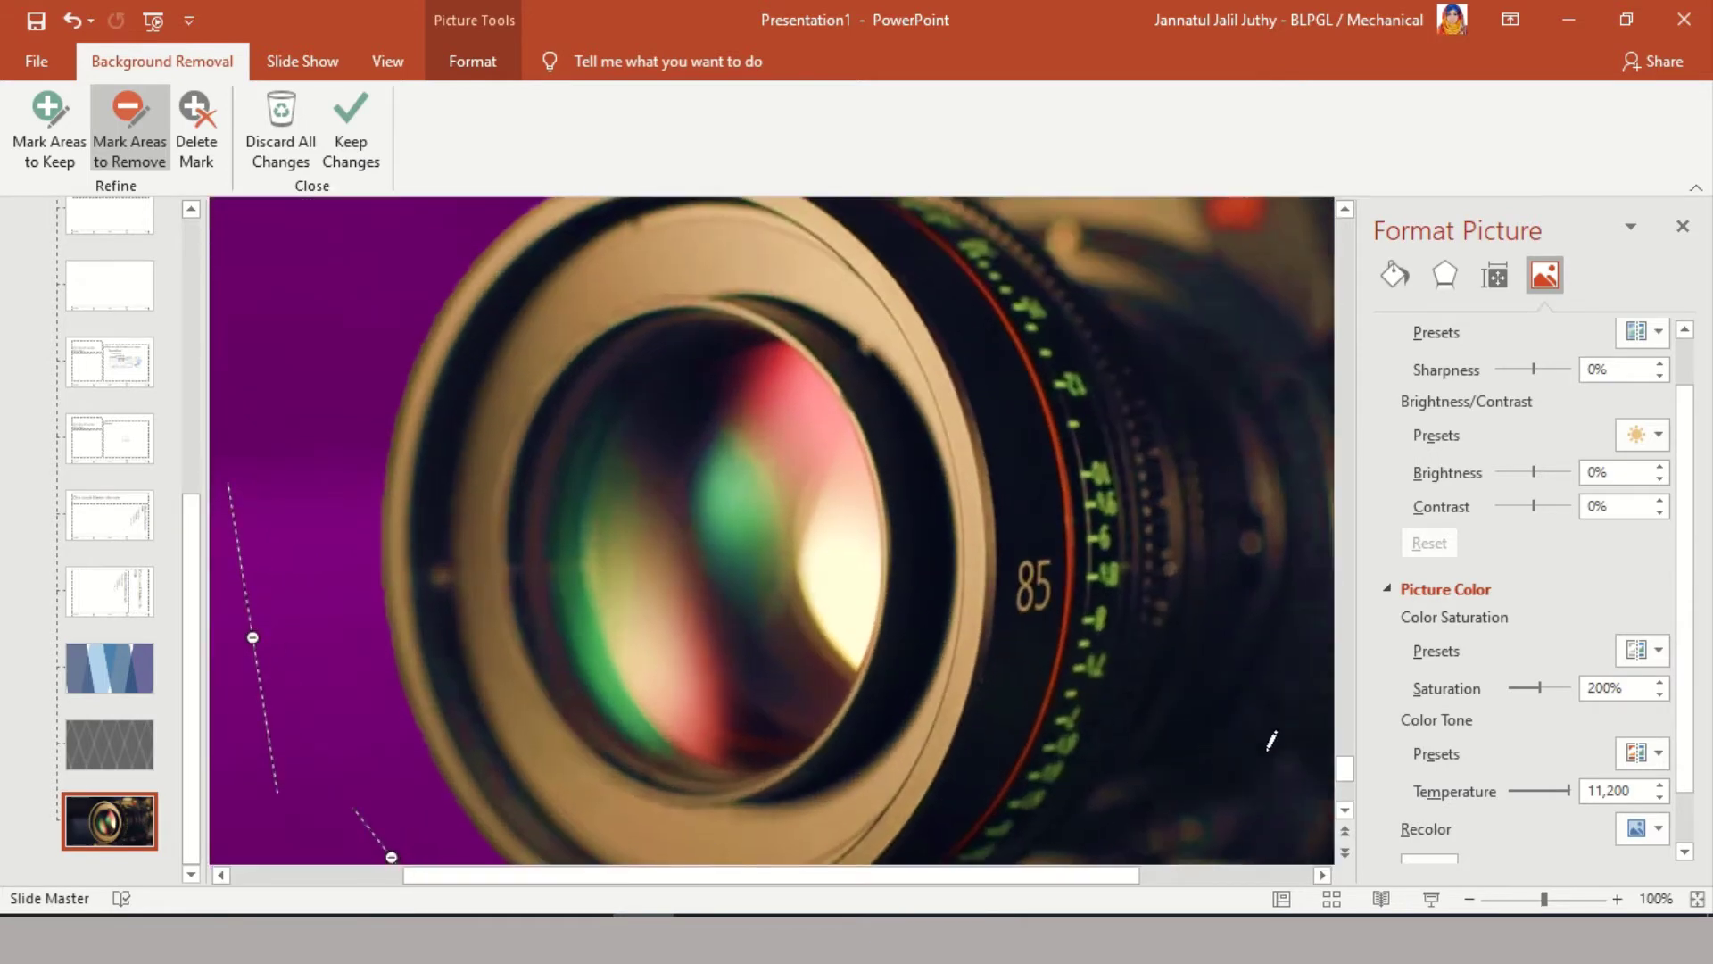
{"action": "left_click_drag", "start_coordinate": [1342, 777], "coordinate": [1345, 803]}
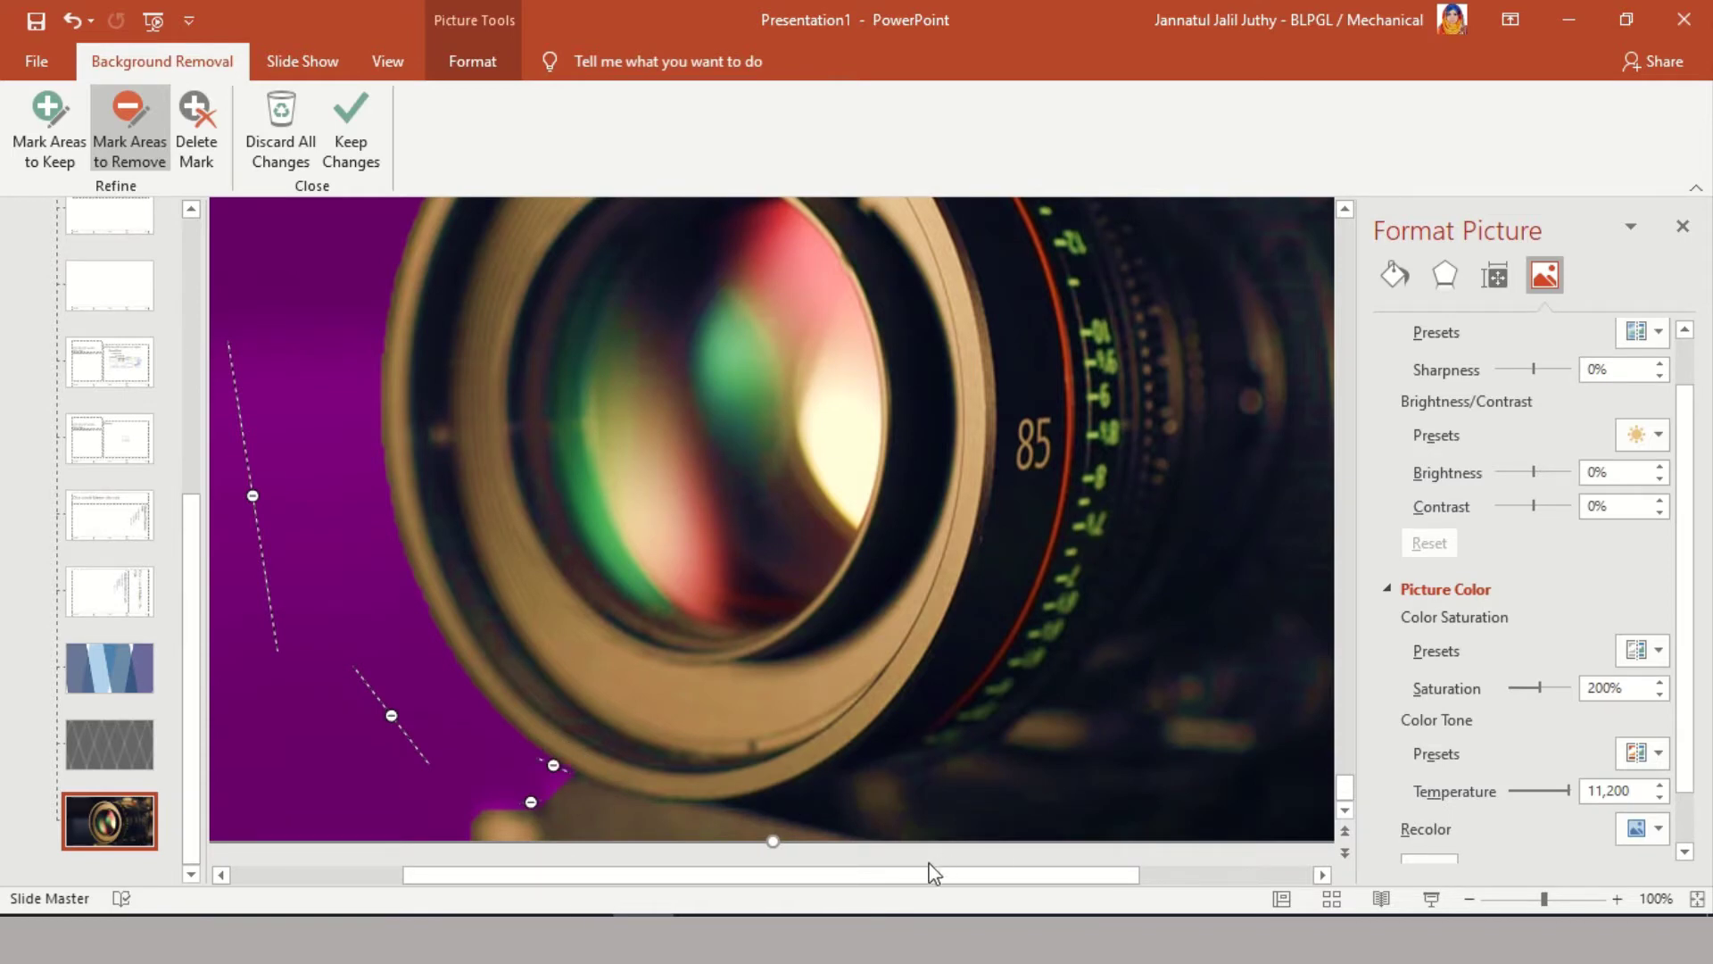
{"action": "left_click_drag", "start_coordinate": [895, 879], "coordinate": [1101, 883]}
{"action": "left_click_drag", "start_coordinate": [1346, 801], "coordinate": [1347, 769]}
{"action": "scroll", "coordinate": [1356, 819], "scroll_direction": "down", "scroll_amount": 3}
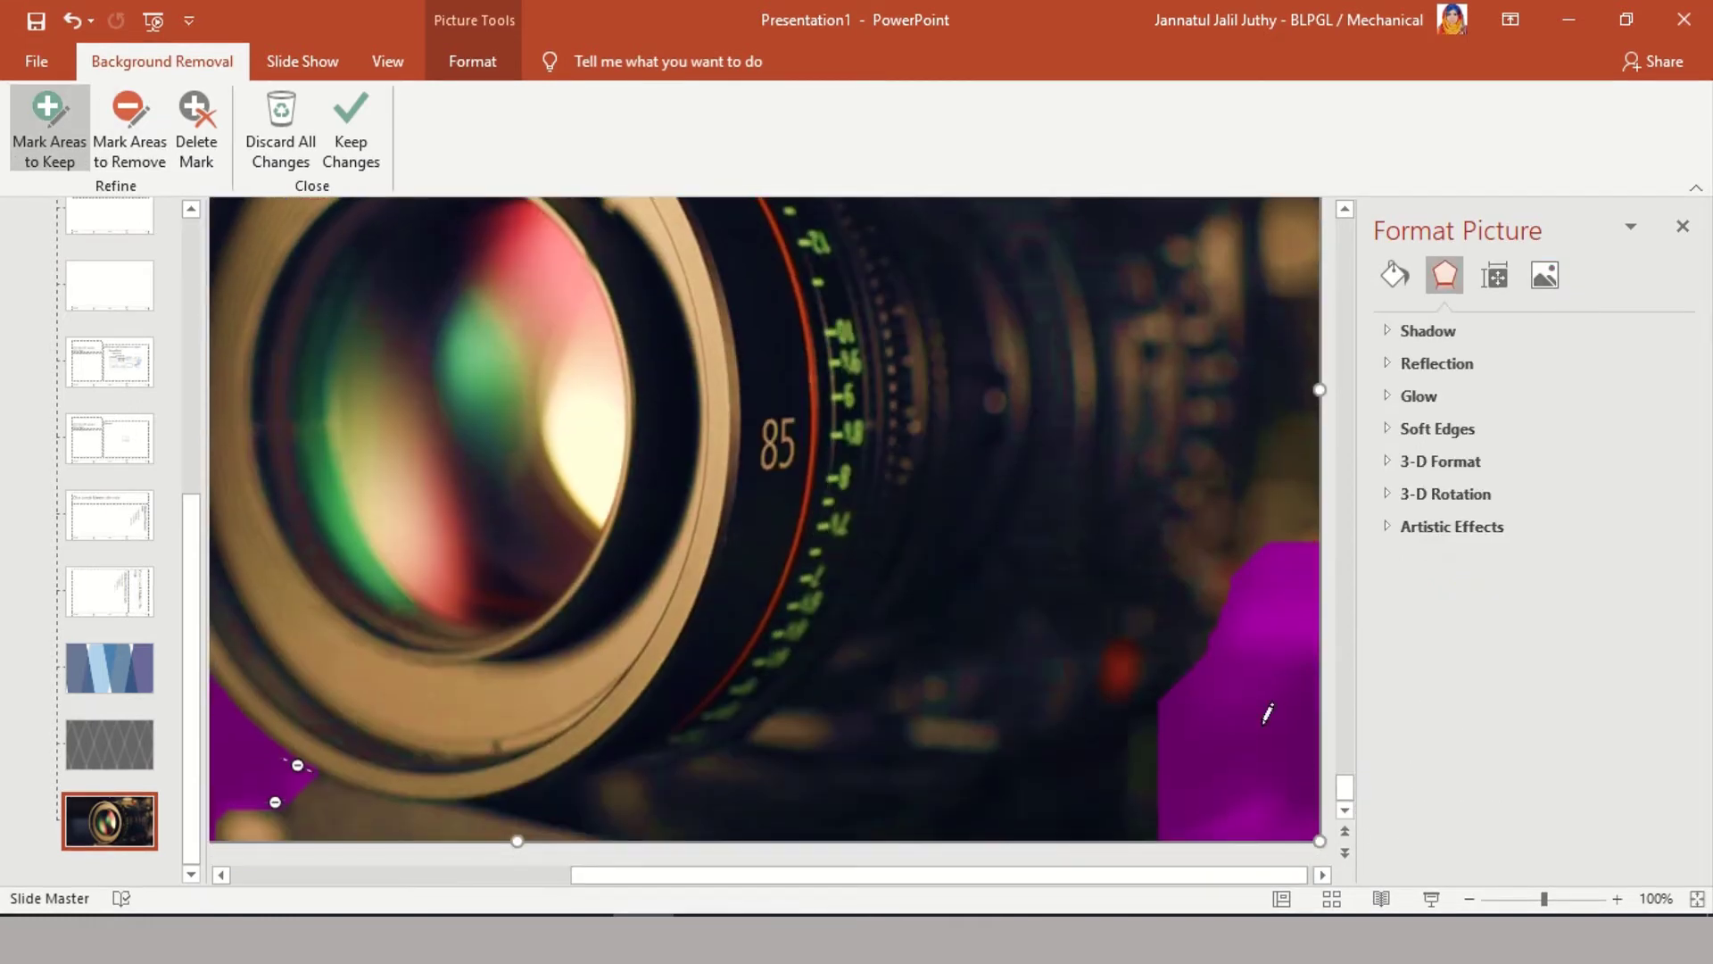
{"action": "left_click_drag", "start_coordinate": [1262, 817], "coordinate": [1258, 821]}
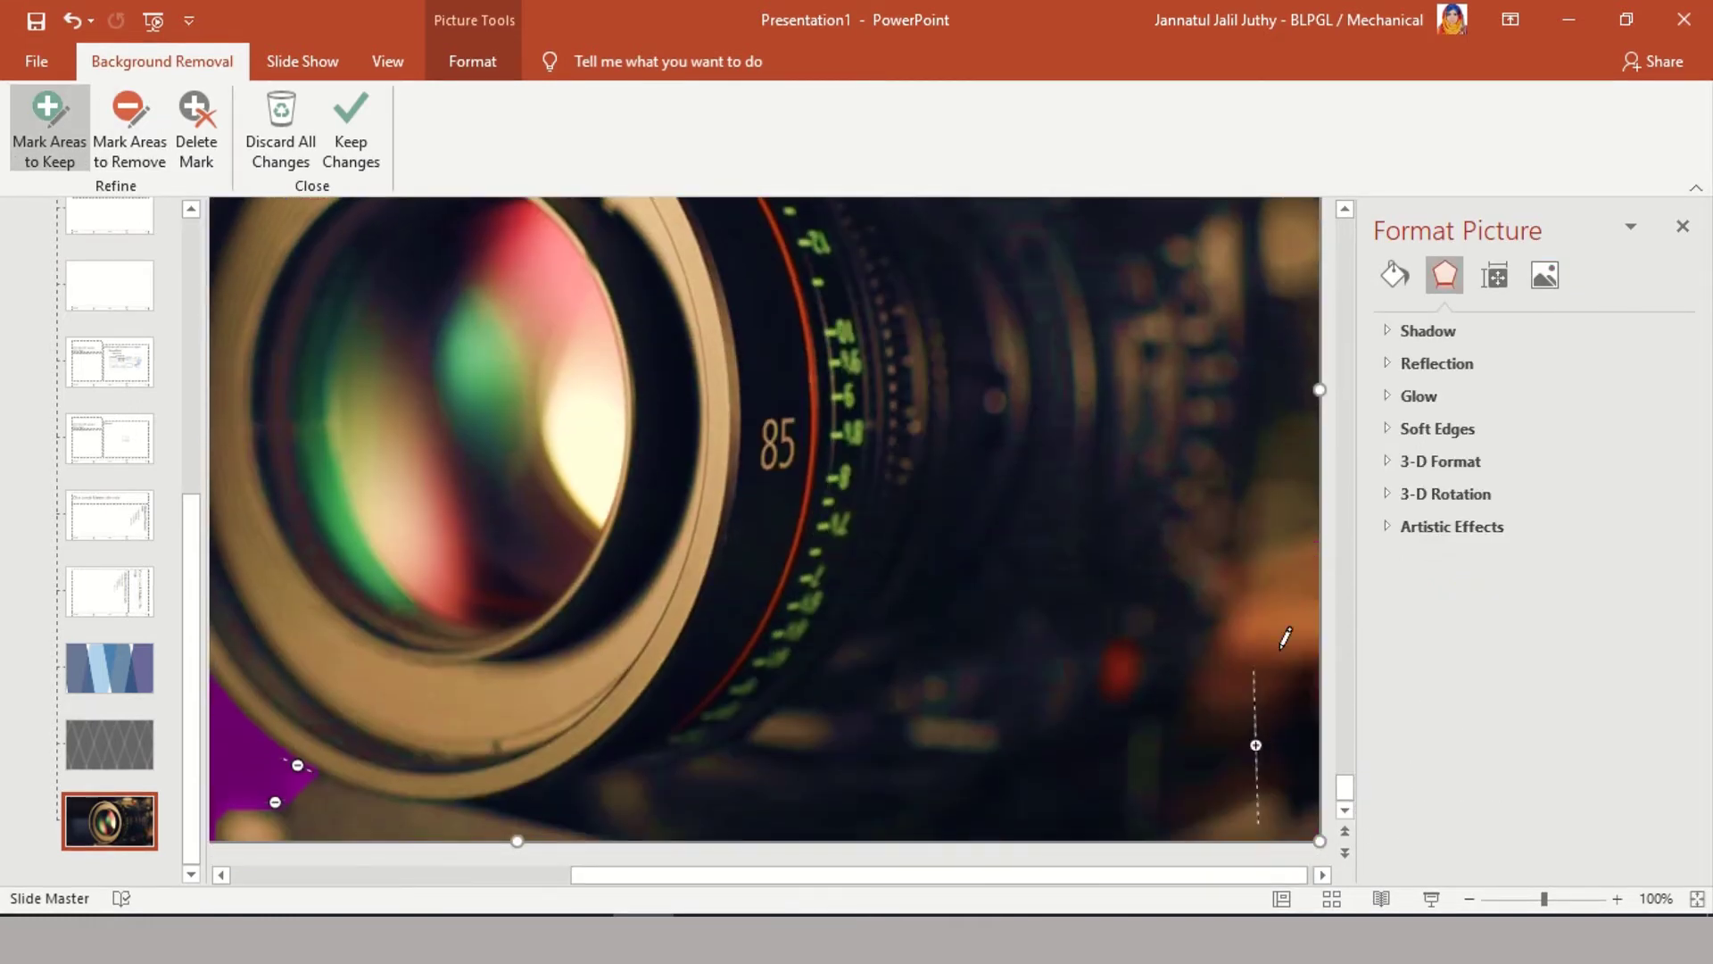
Keep the background-removal changes and reselect the lens photo.
{"action": "left_click", "coordinate": [1331, 741]}
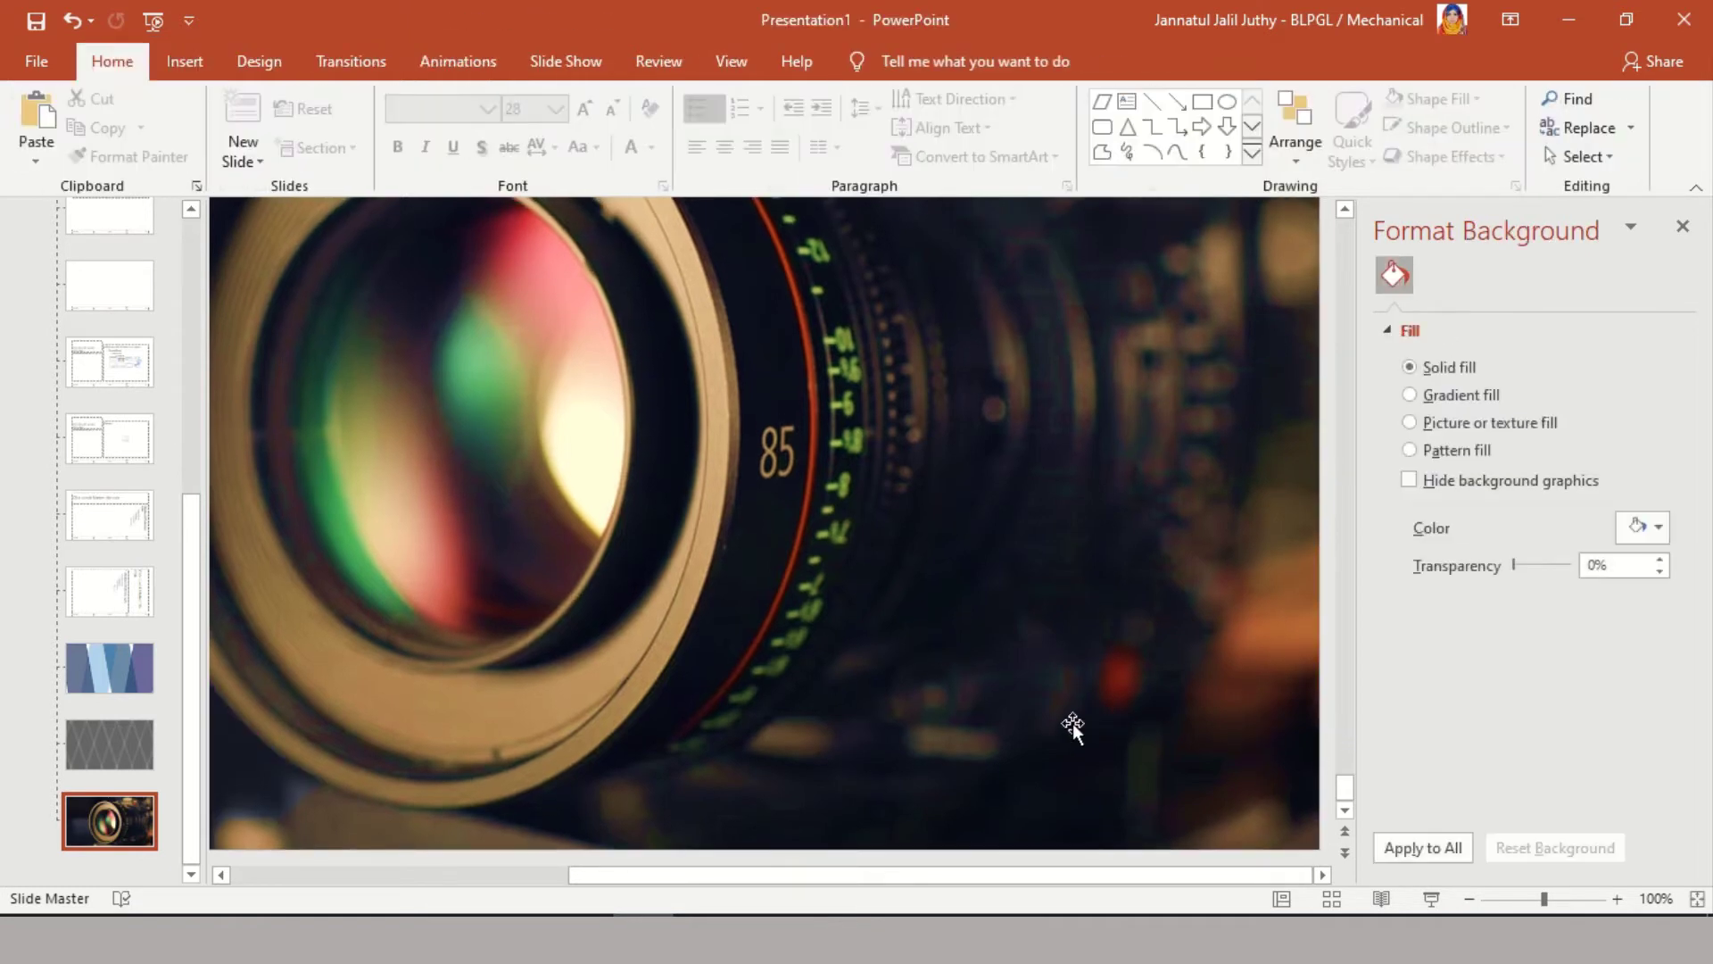
{"action": "scroll", "coordinate": [1236, 706], "scroll_direction": "down", "scroll_amount": 5}
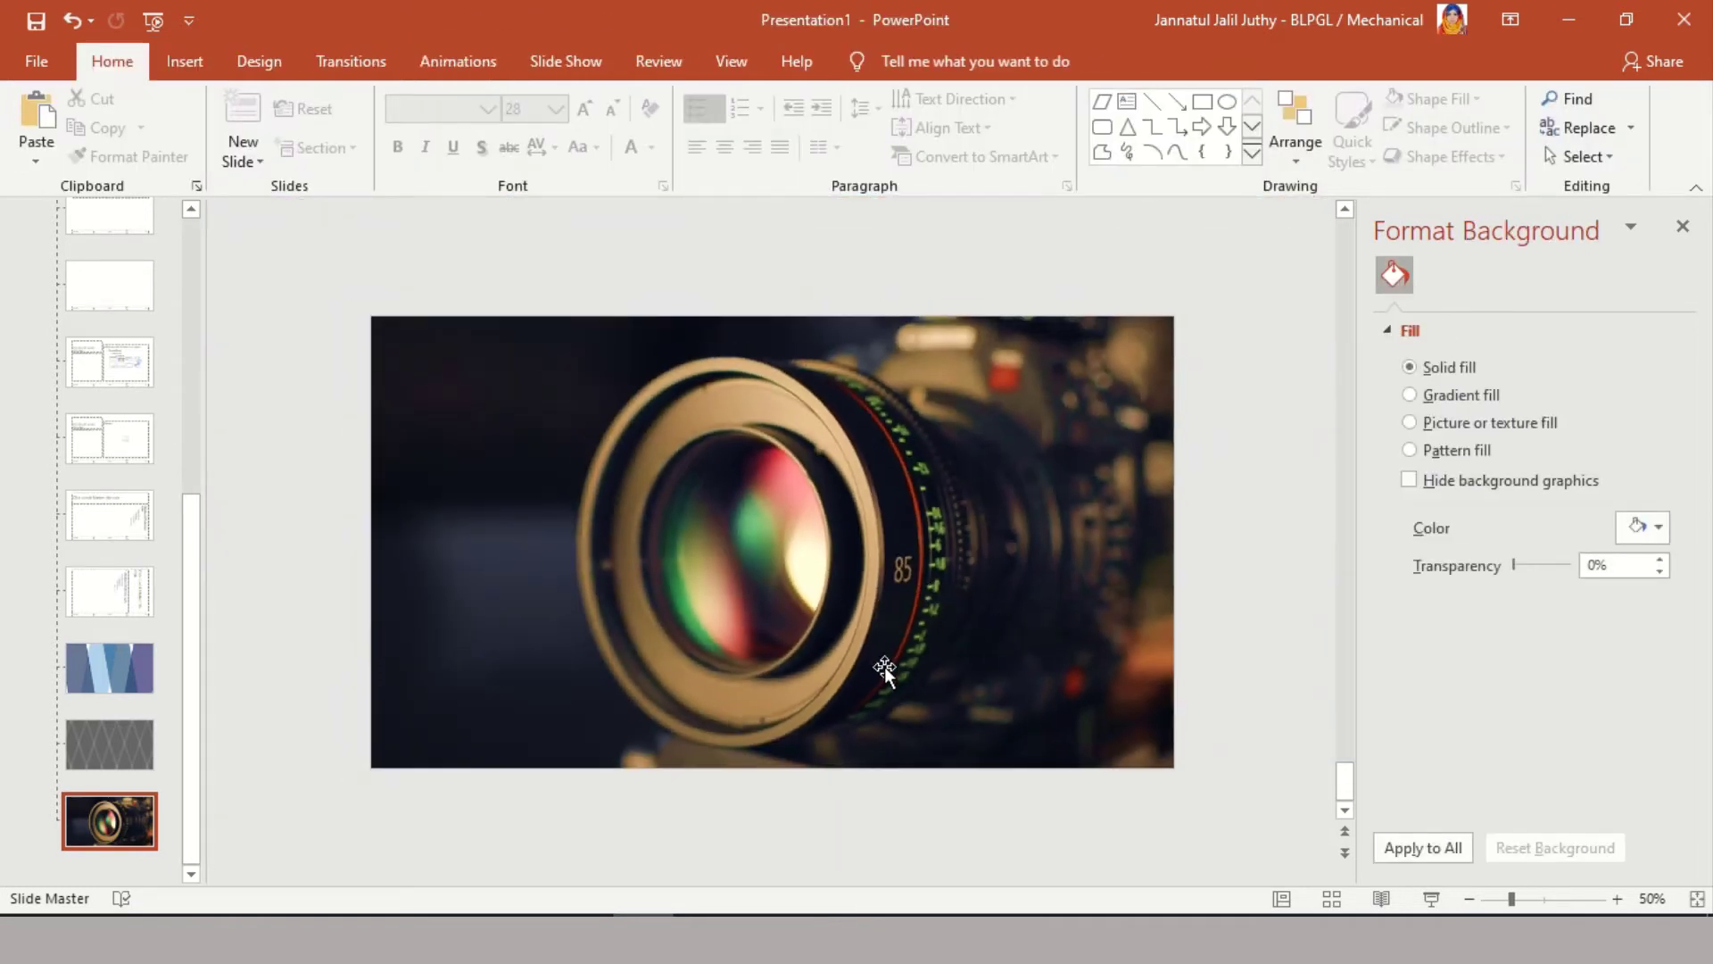
{"action": "left_click", "coordinate": [885, 662]}
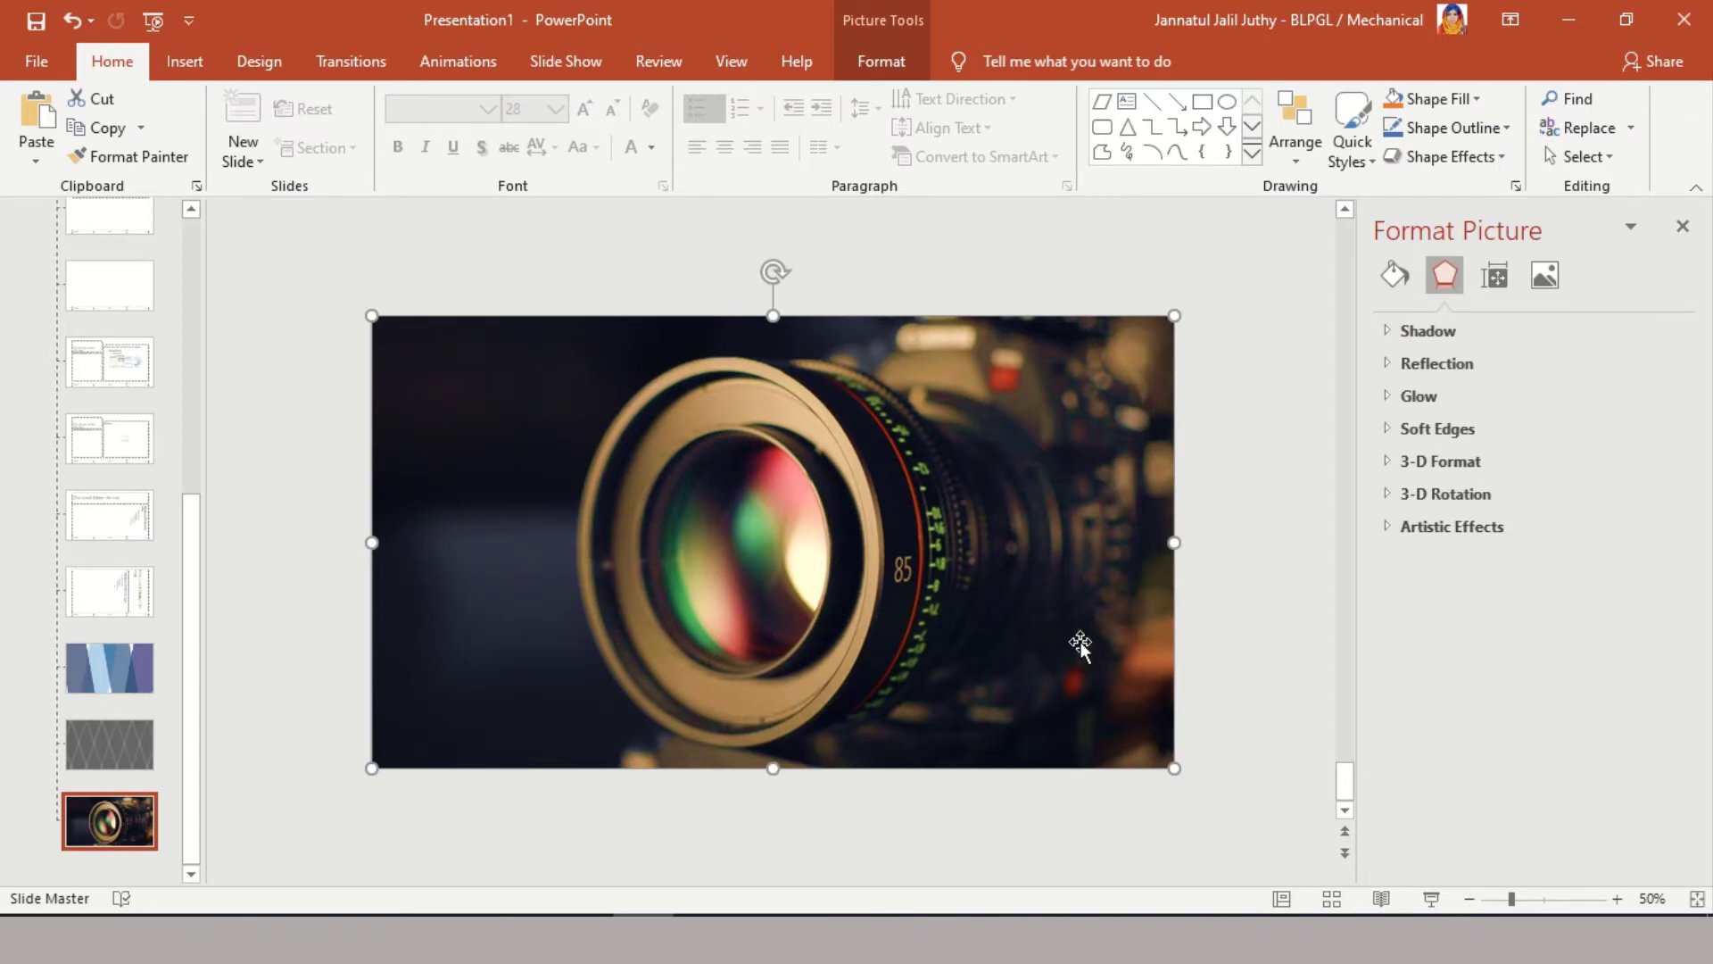
Draw a rectangle covering the whole lens photo.
{"action": "left_click", "coordinate": [183, 64]}
{"action": "left_click", "coordinate": [113, 62]}
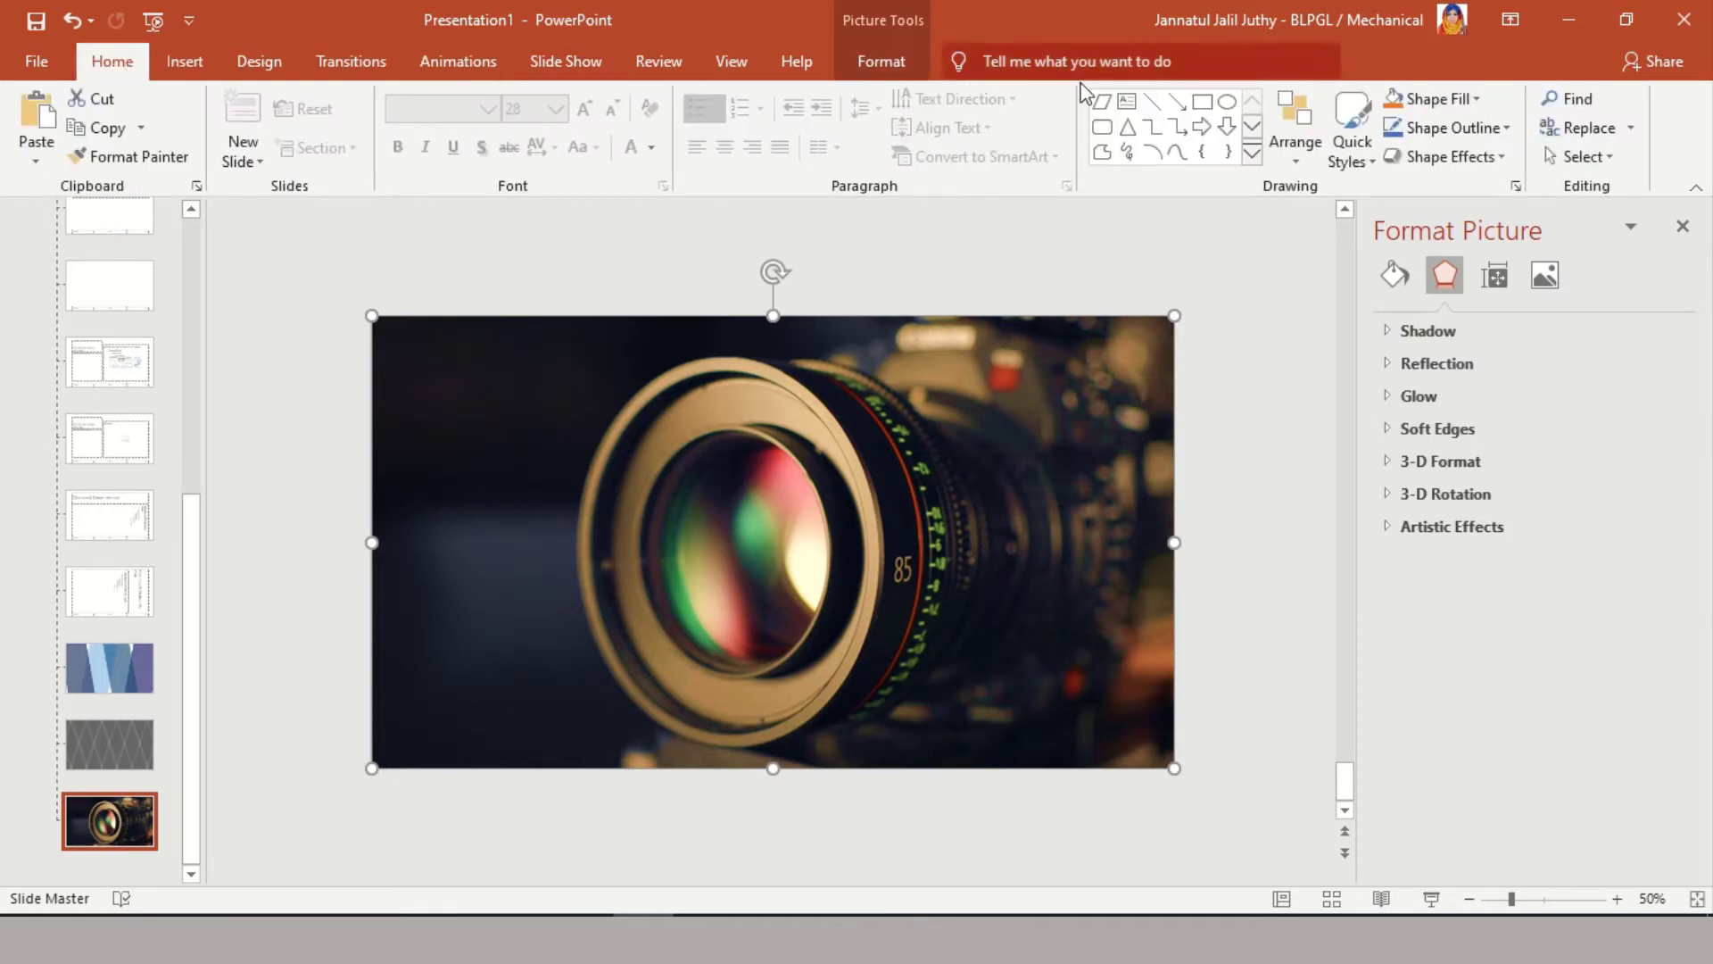
{"action": "left_click", "coordinate": [1202, 100]}
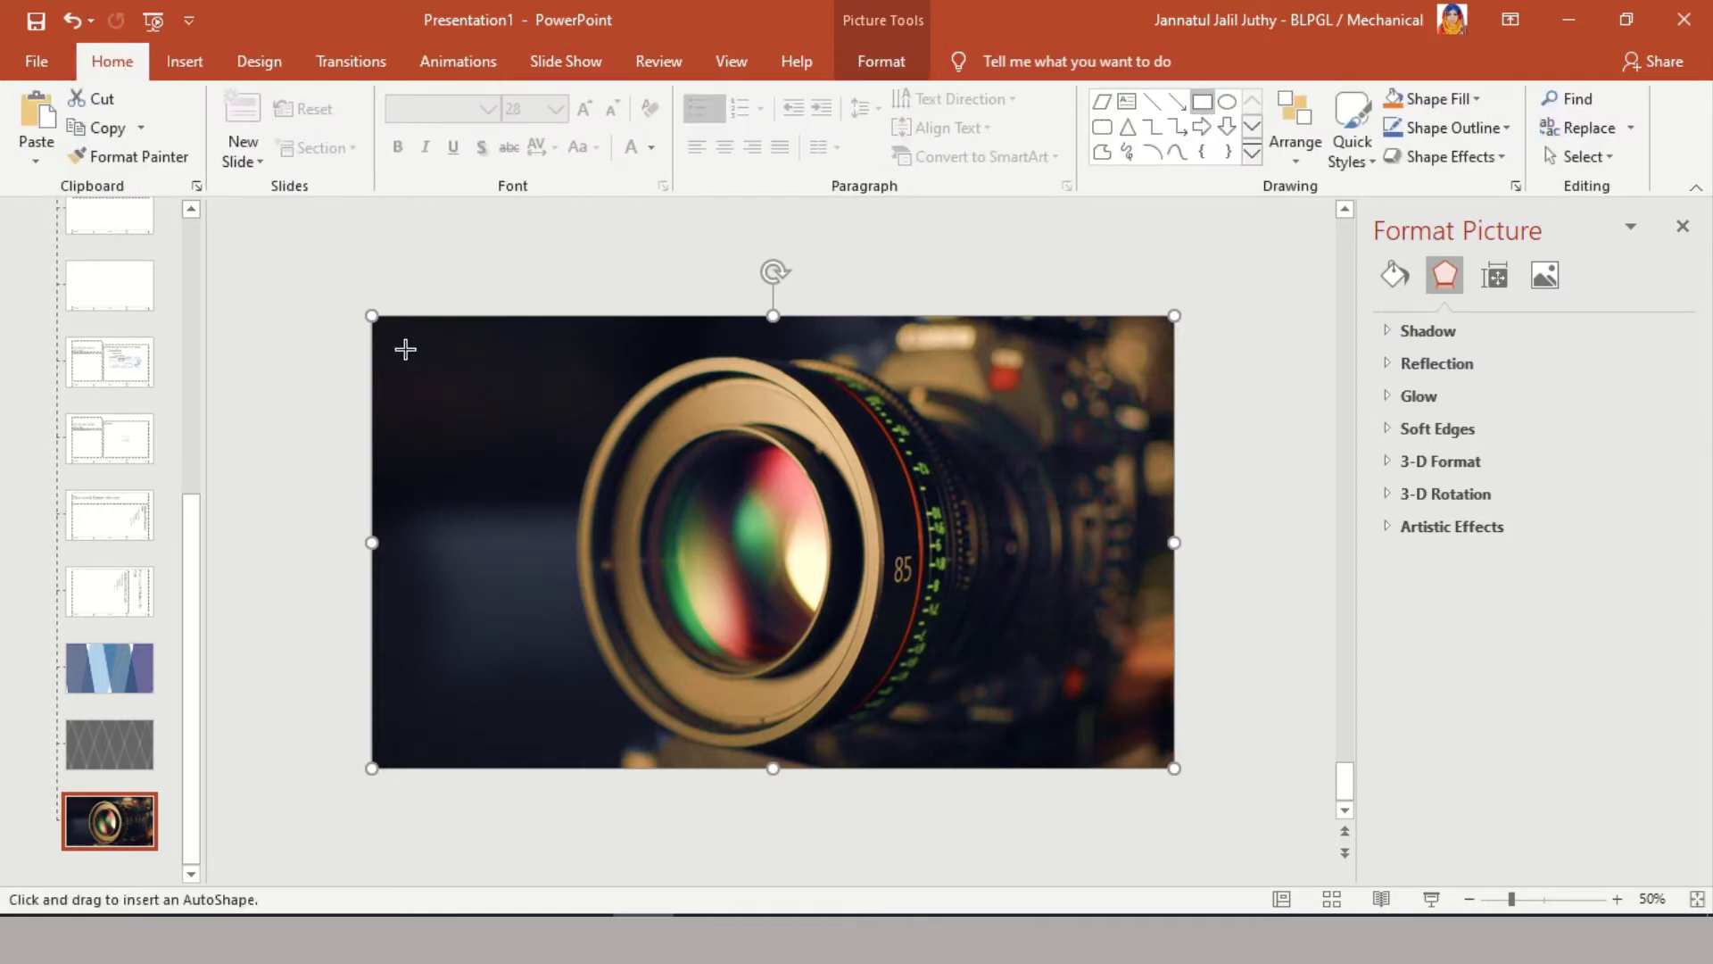
{"action": "mouse_move", "coordinate": [362, 302]}
{"action": "left_mouse_down"}
{"action": "mouse_move", "coordinate": [707, 604]}
{"action": "mouse_move", "coordinate": [1277, 819]}
{"action": "mouse_move", "coordinate": [1196, 801]}
{"action": "left_mouse_up"}
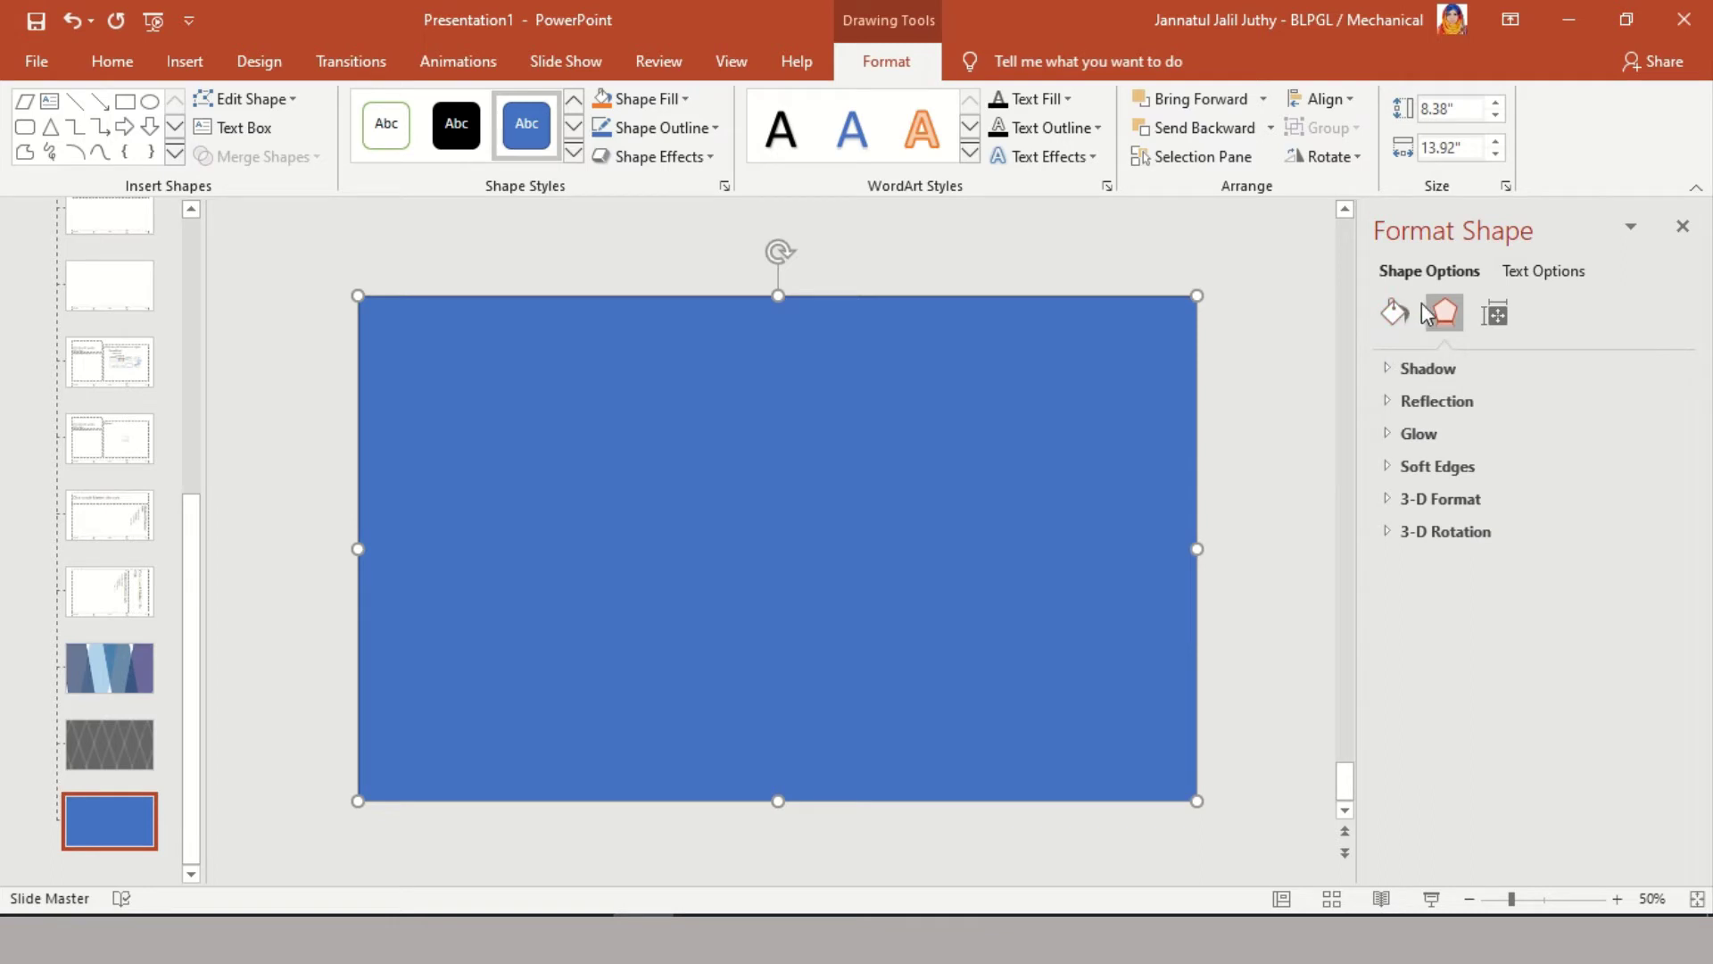
Give the rectangle no outline, a purple fill and 22% transparency.
{"action": "left_click", "coordinate": [1400, 312]}
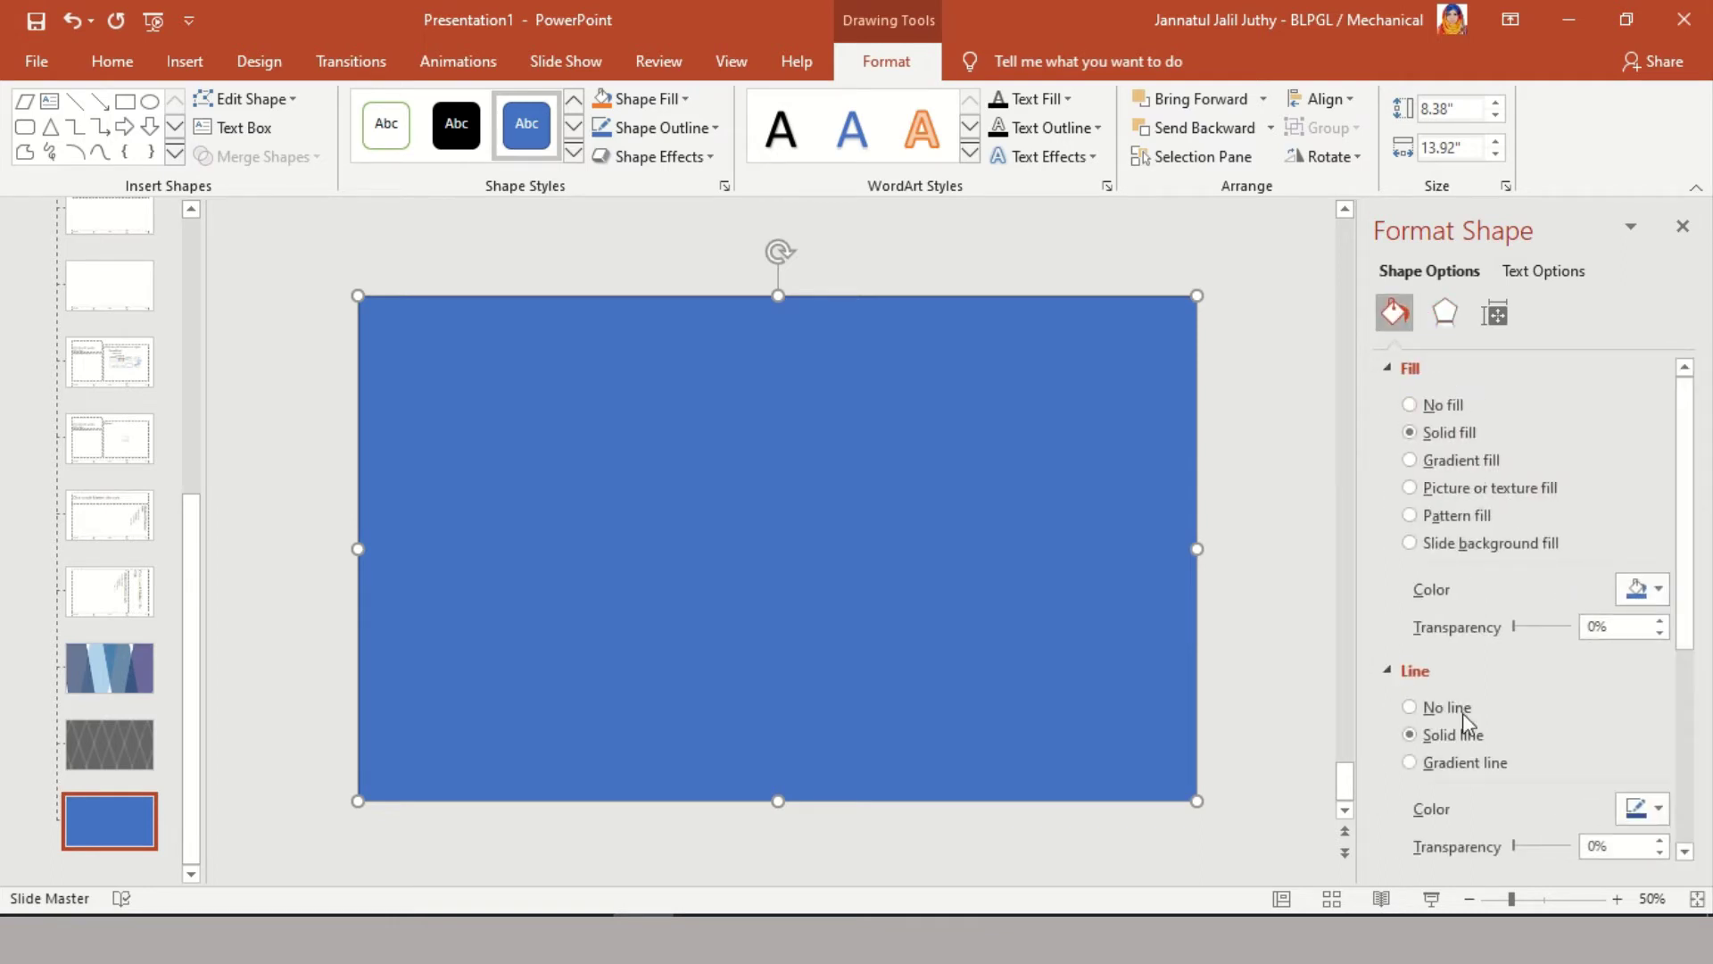
{"action": "left_click", "coordinate": [1454, 707]}
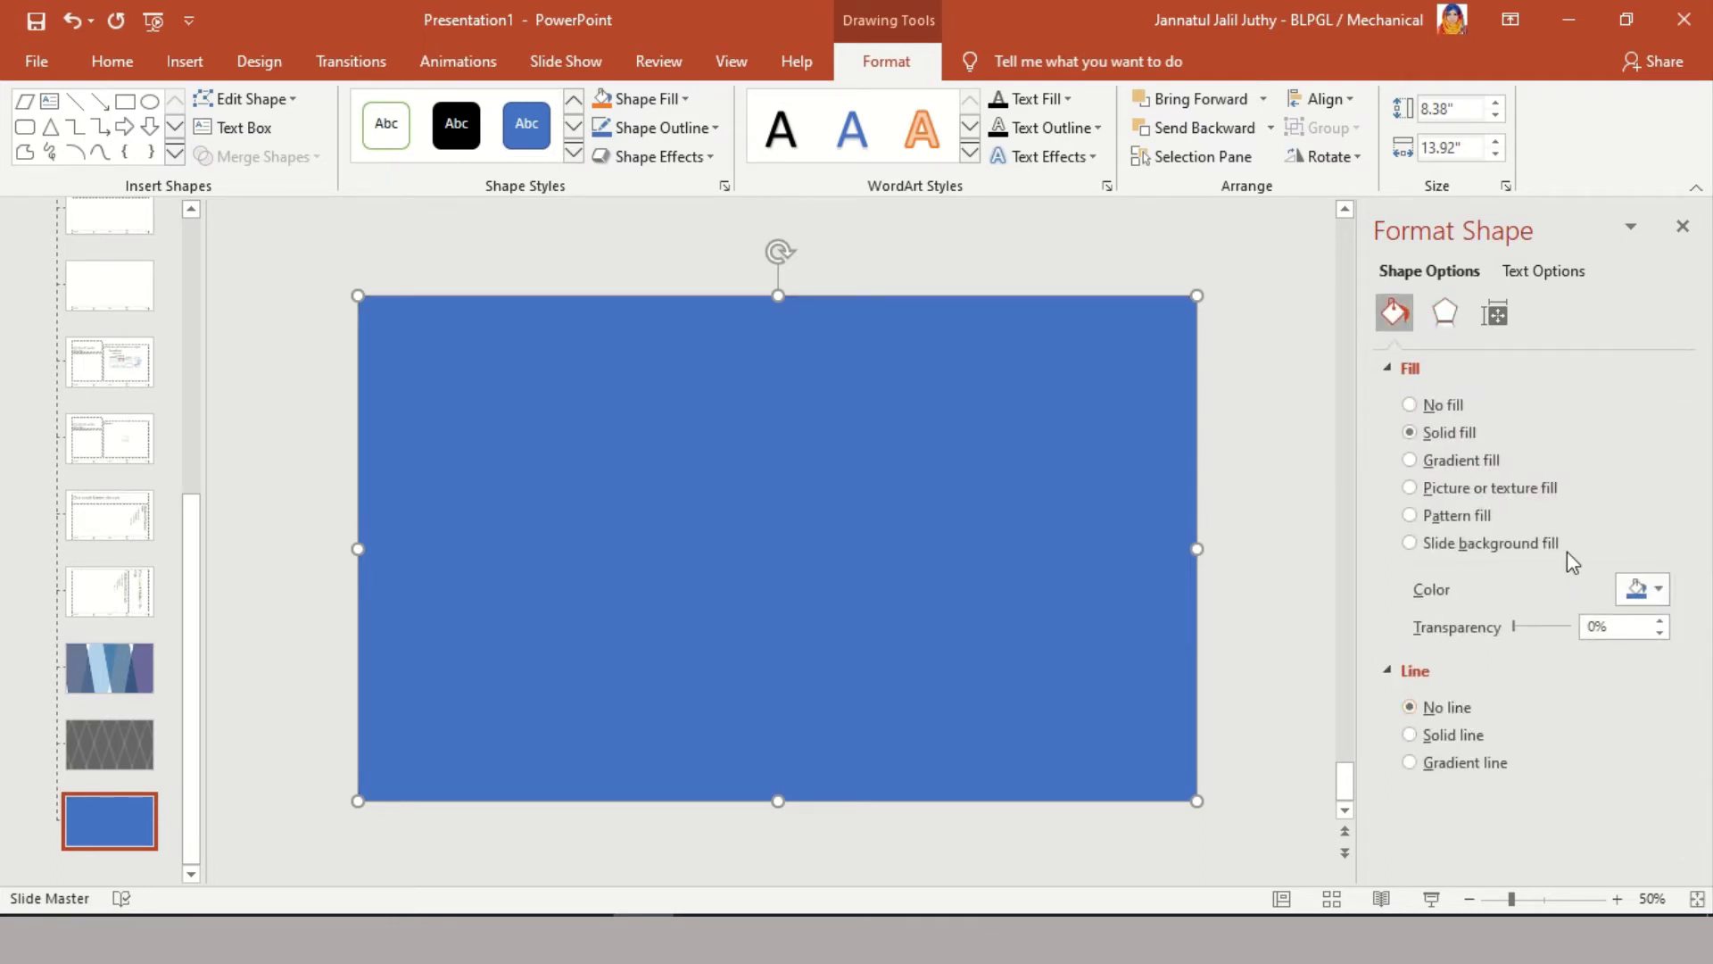
{"action": "left_click", "coordinate": [1635, 588]}
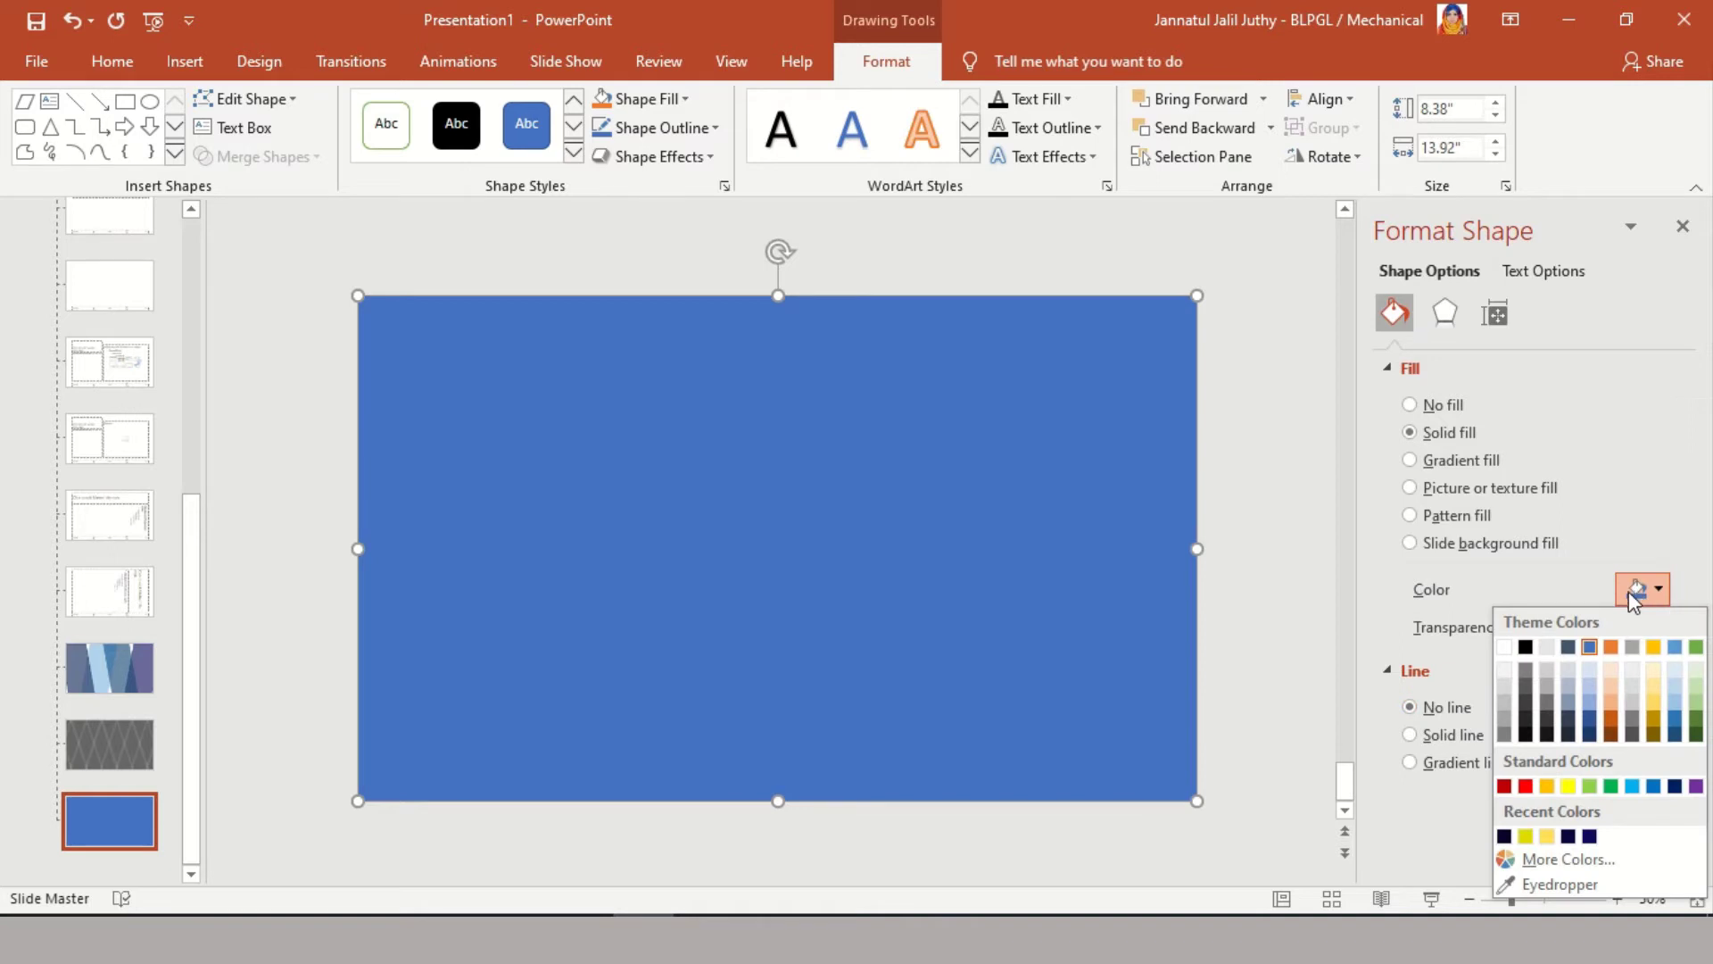
{"action": "left_click", "coordinate": [1696, 786]}
{"action": "left_click_drag", "start_coordinate": [1517, 628], "coordinate": [1529, 629]}
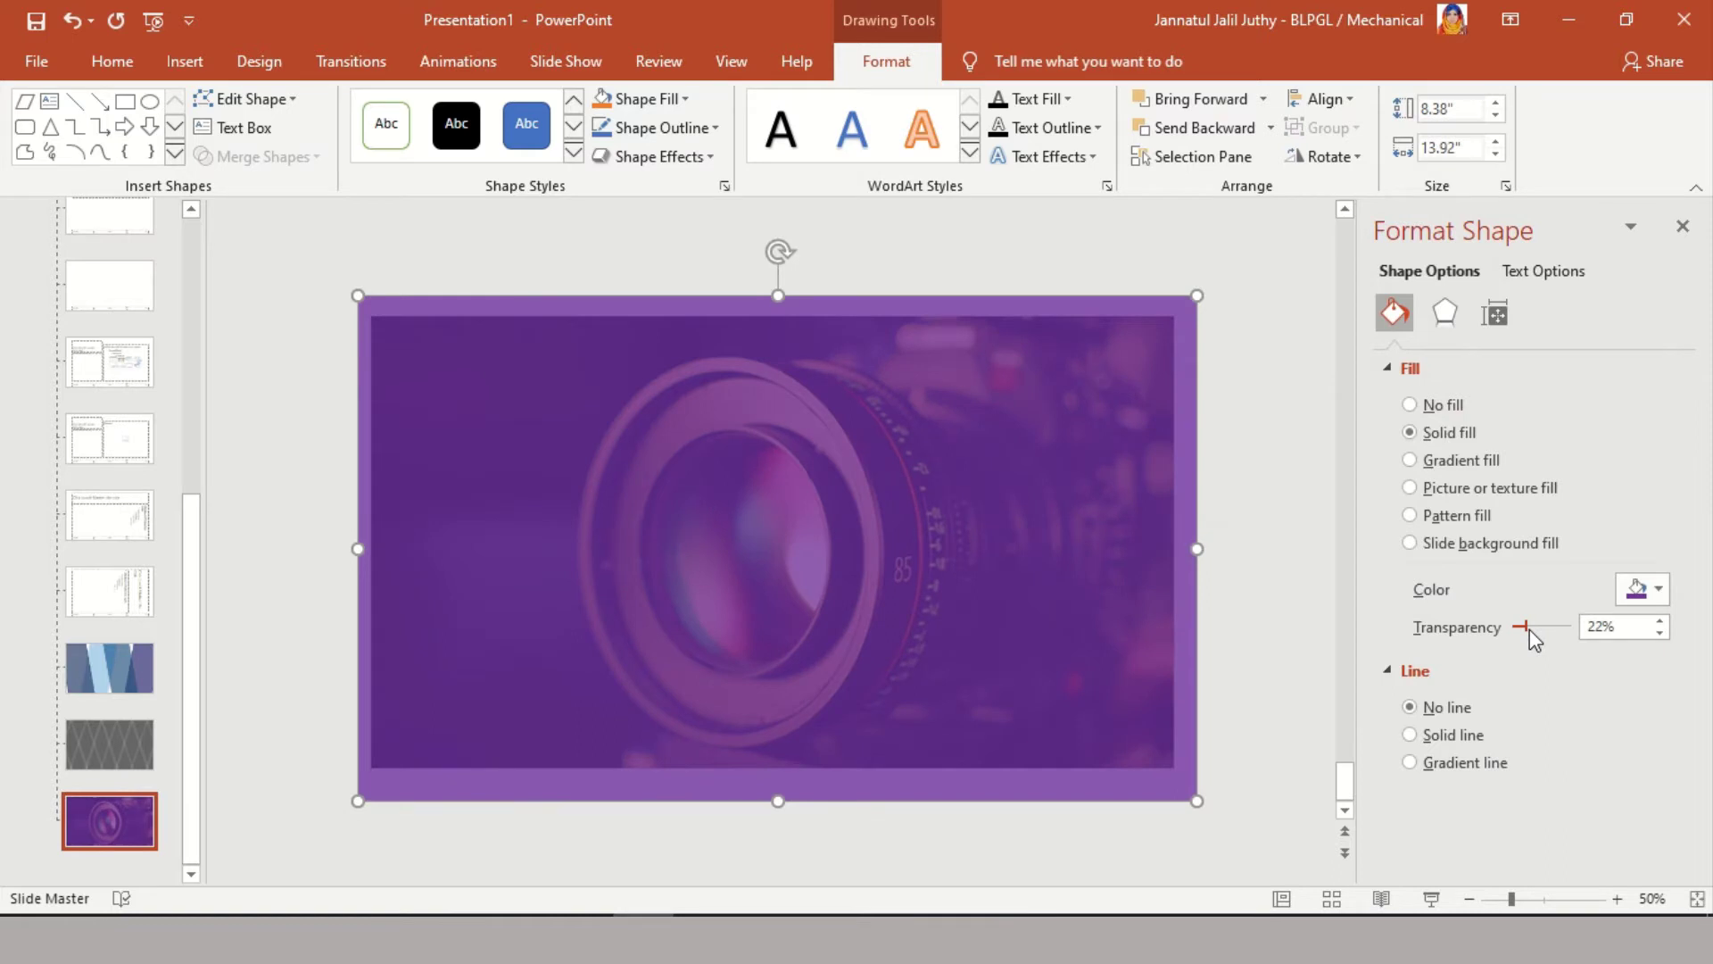
Send the purple rectangle backward behind the photo and raise its transparency to 64%.
{"action": "right_click", "coordinate": [841, 514]}
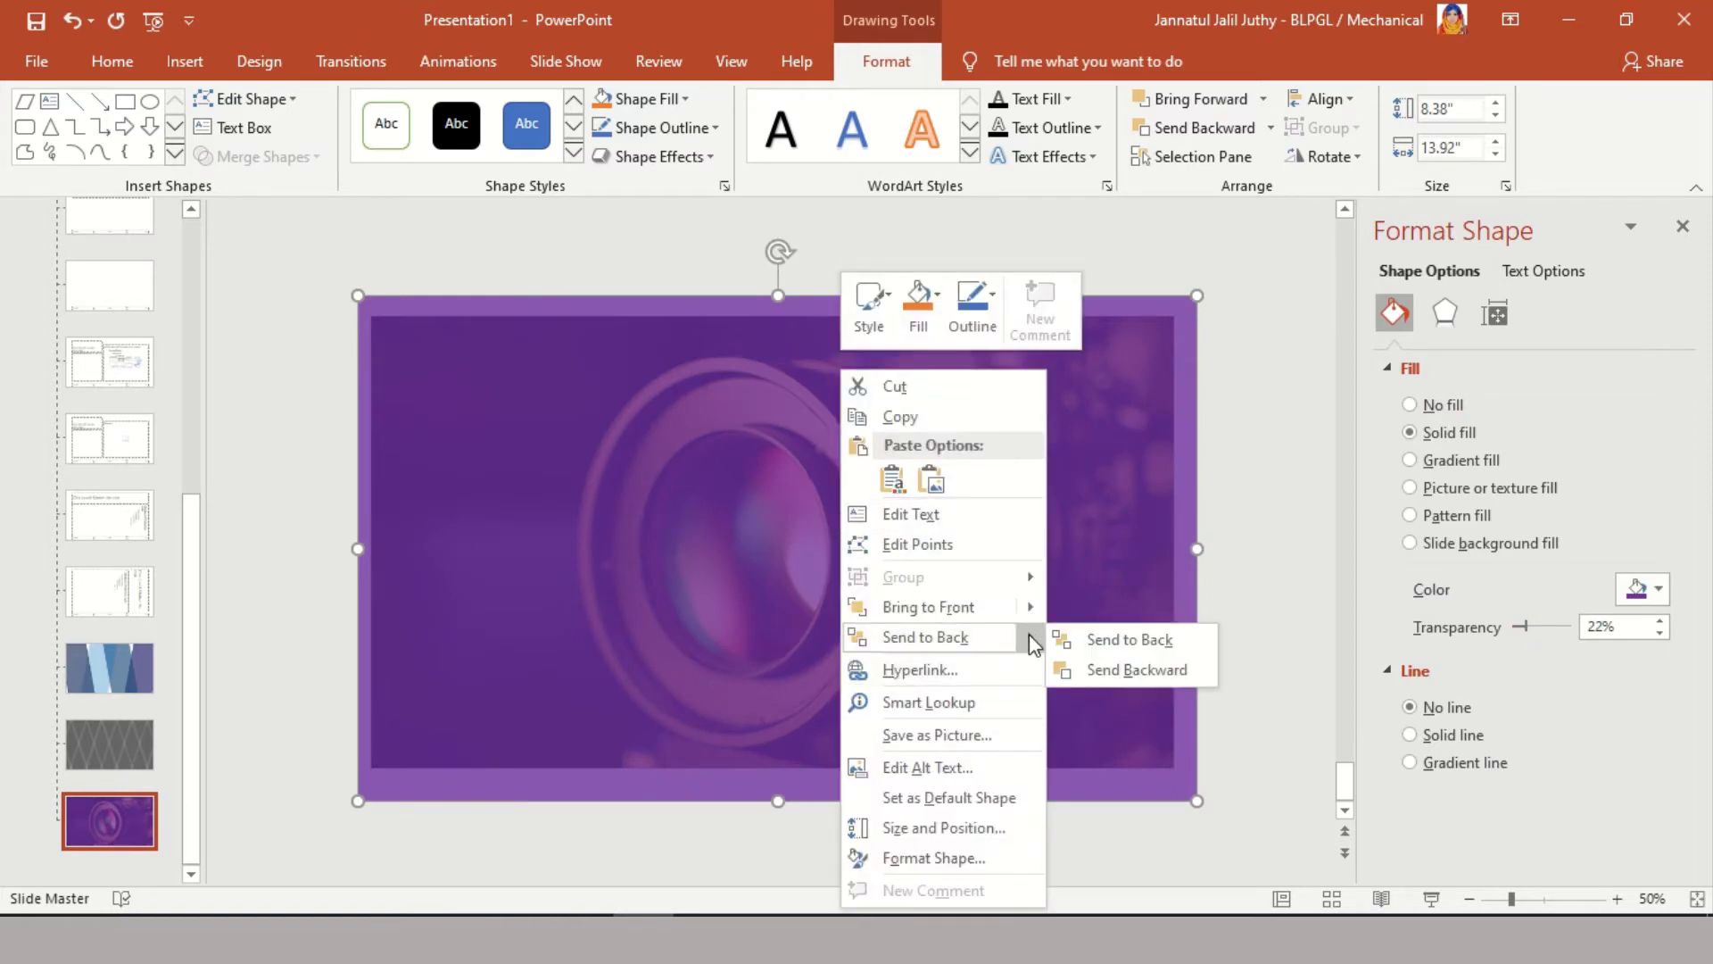
{"action": "mouse_move", "coordinate": [1032, 636]}
{"action": "left_click", "coordinate": [1091, 667]}
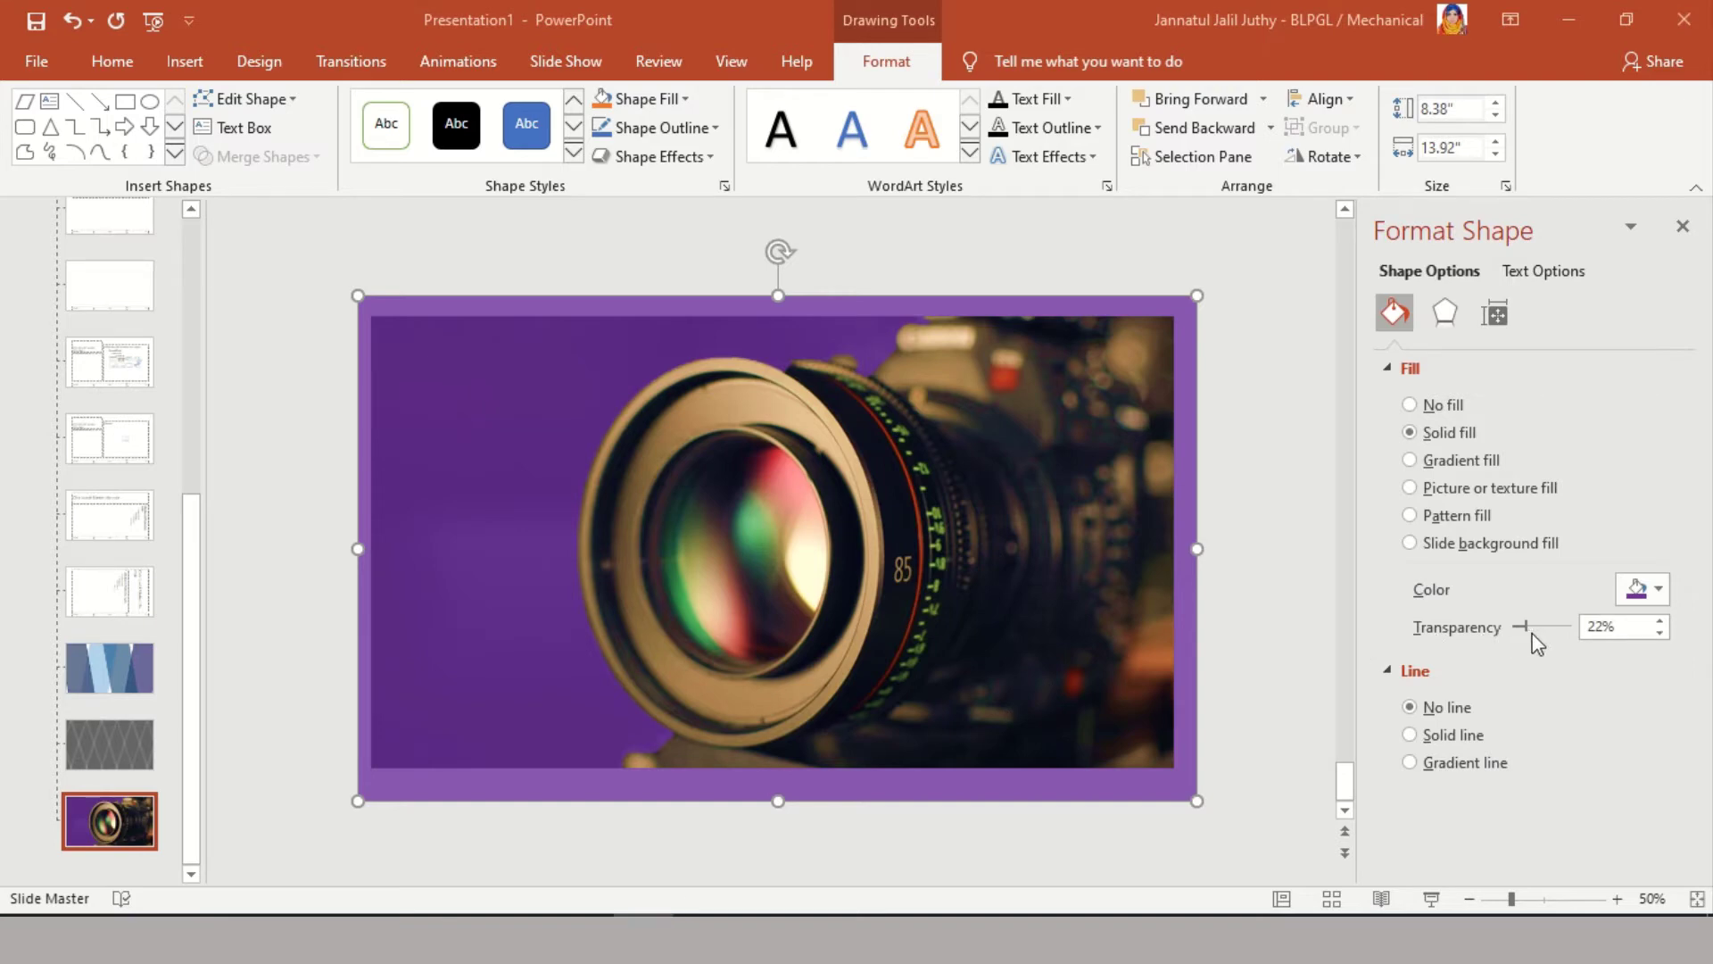
{"action": "left_click_drag", "start_coordinate": [1529, 629], "coordinate": [1560, 634]}
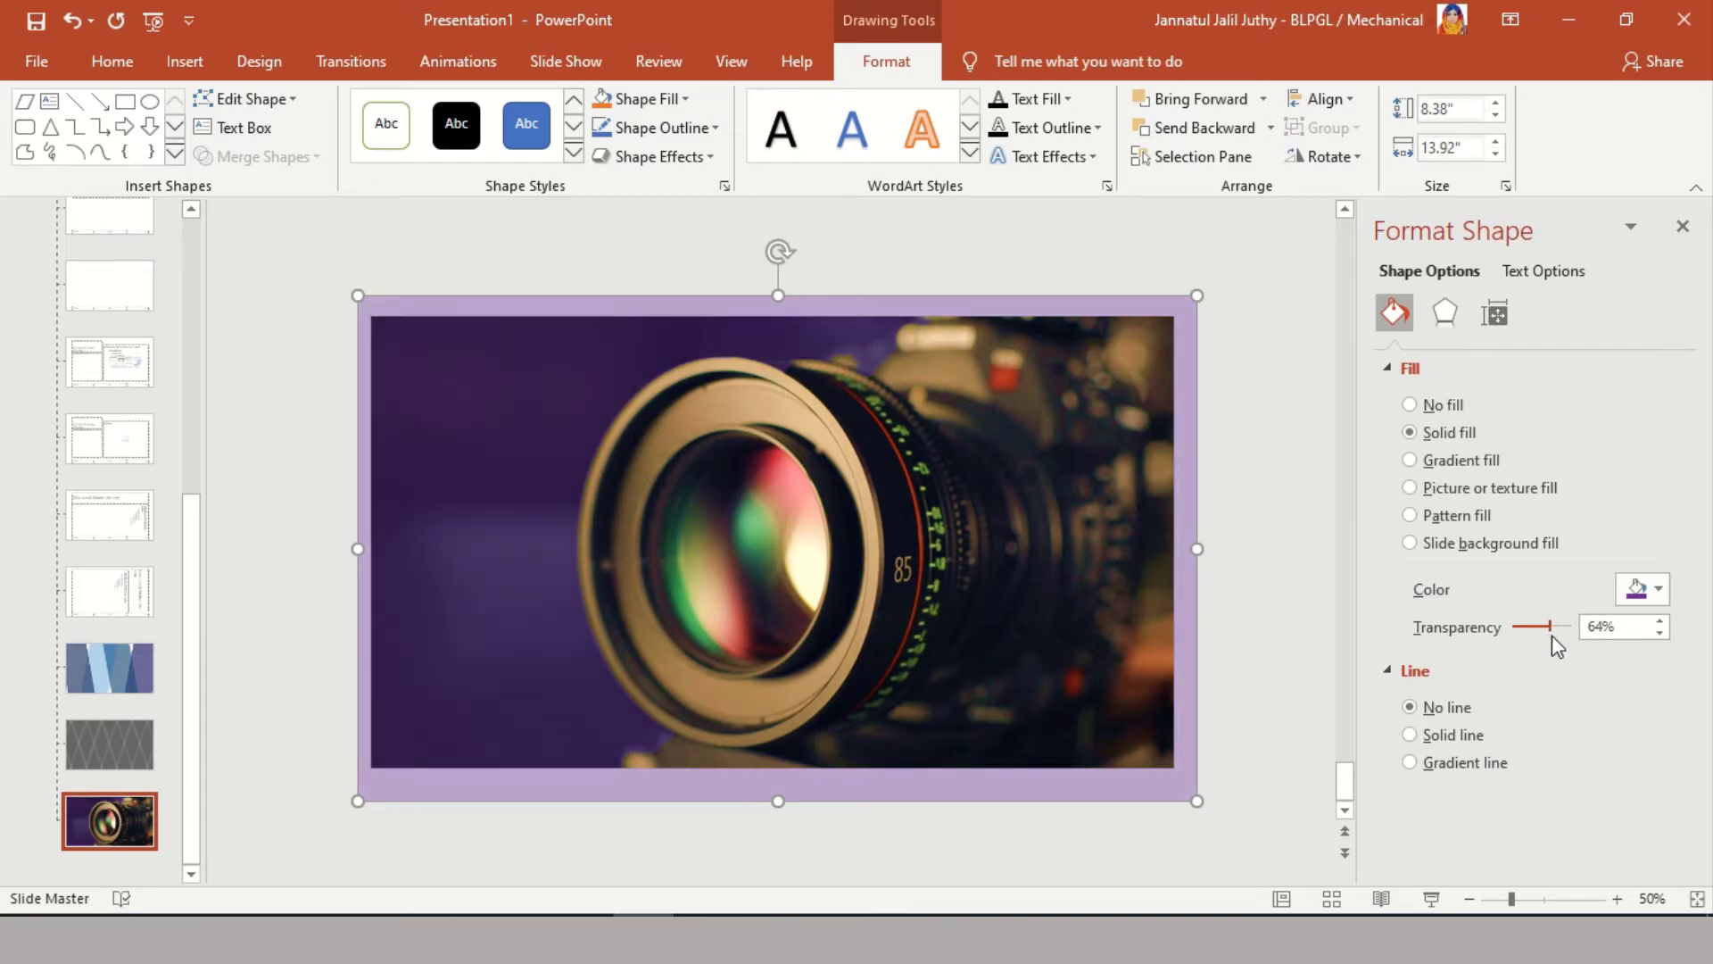
{"action": "left_click", "coordinate": [1129, 851]}
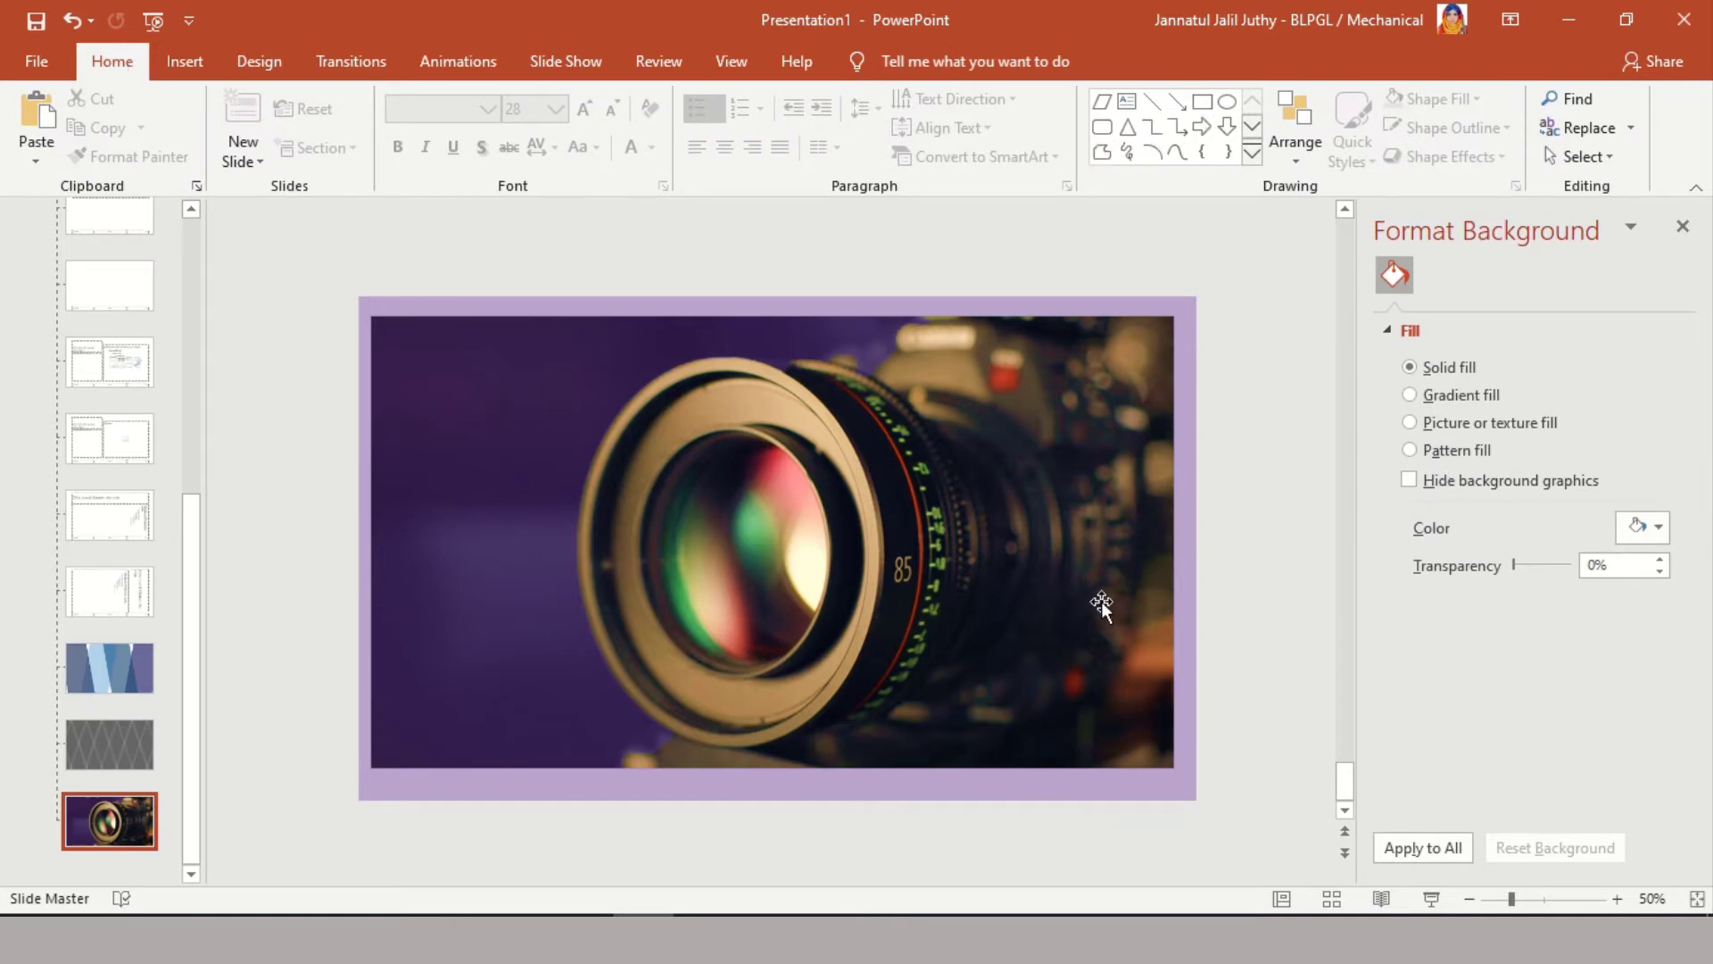
Paste a copy of the purple rectangle over the slide and raise its transparency to 72%.
{"action": "key", "text": "ctrl+v"}
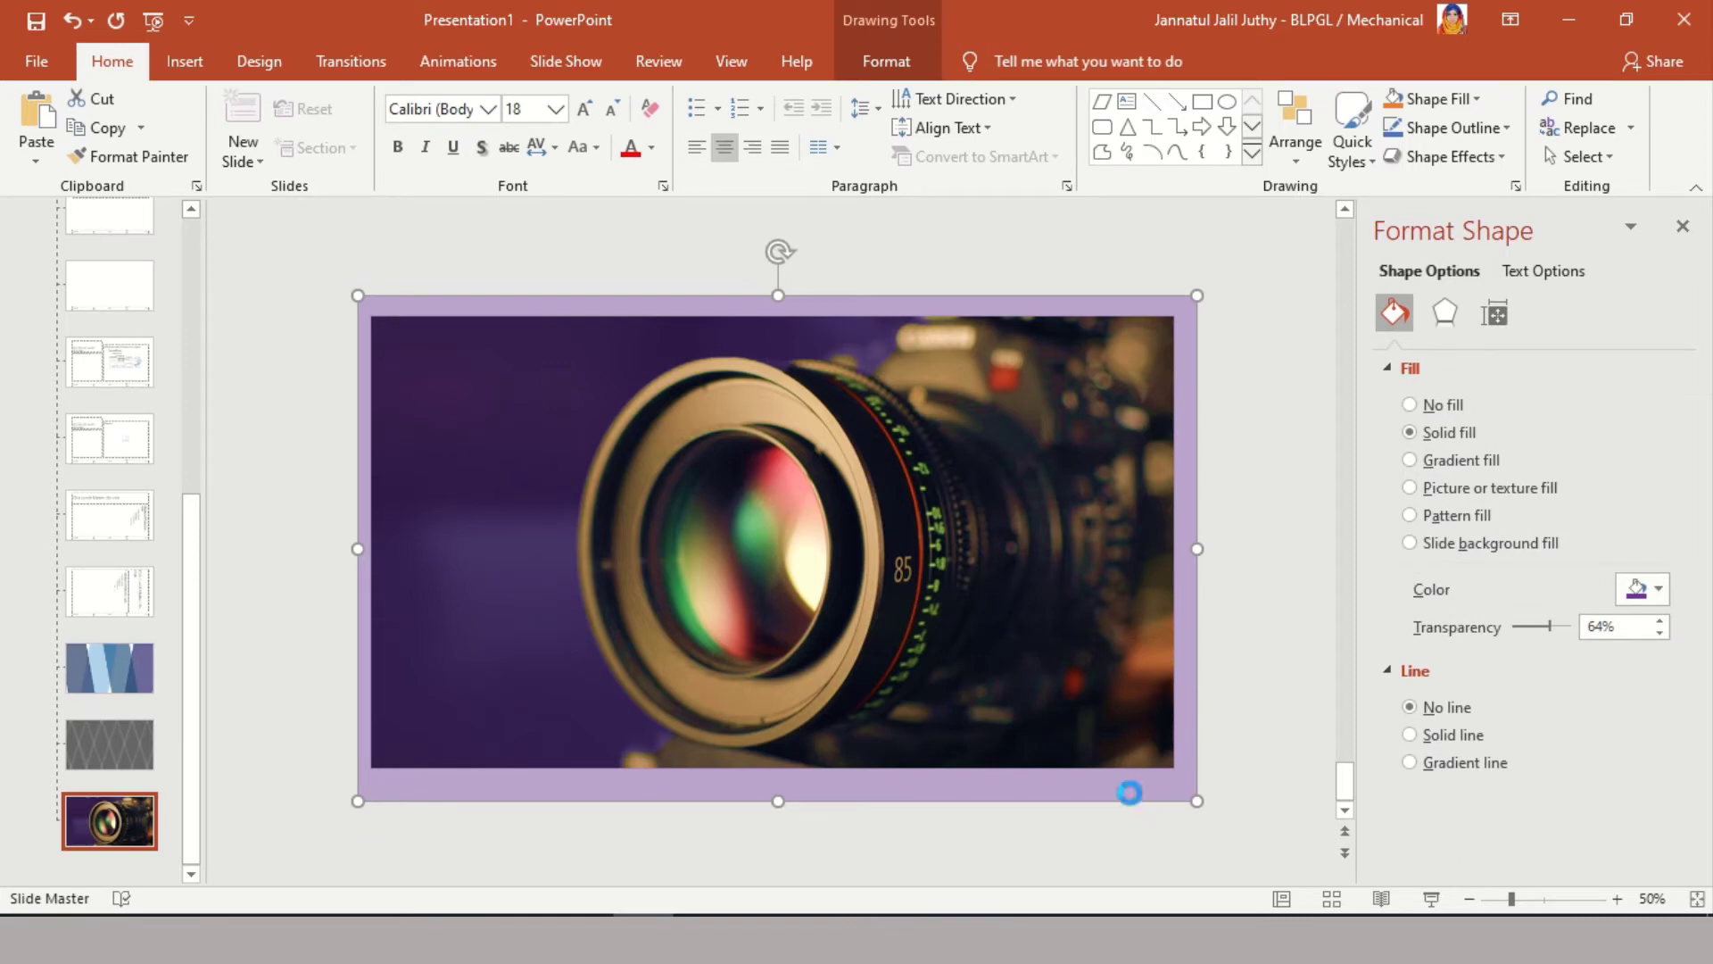
{"action": "left_click_drag", "start_coordinate": [1128, 793], "coordinate": [1118, 783]}
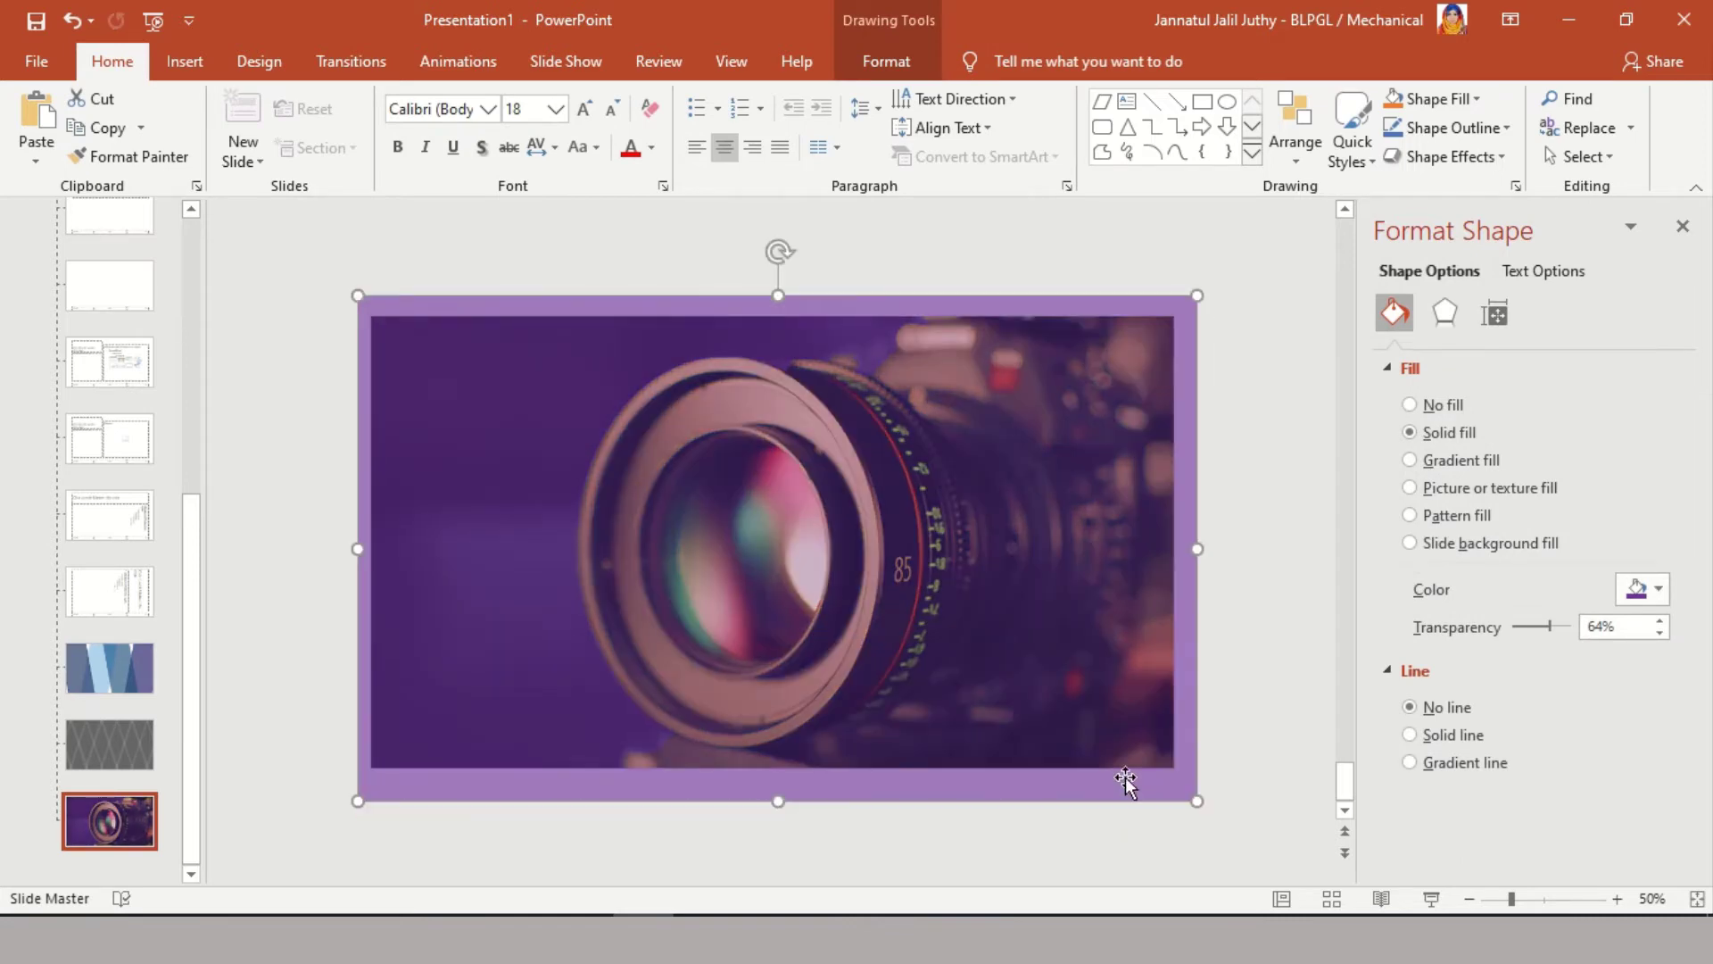
{"action": "left_click_drag", "start_coordinate": [1548, 628], "coordinate": [1569, 618]}
Change the overlay fill to dark grey and lower its transparency to about 52%.
{"action": "left_click", "coordinate": [1645, 591]}
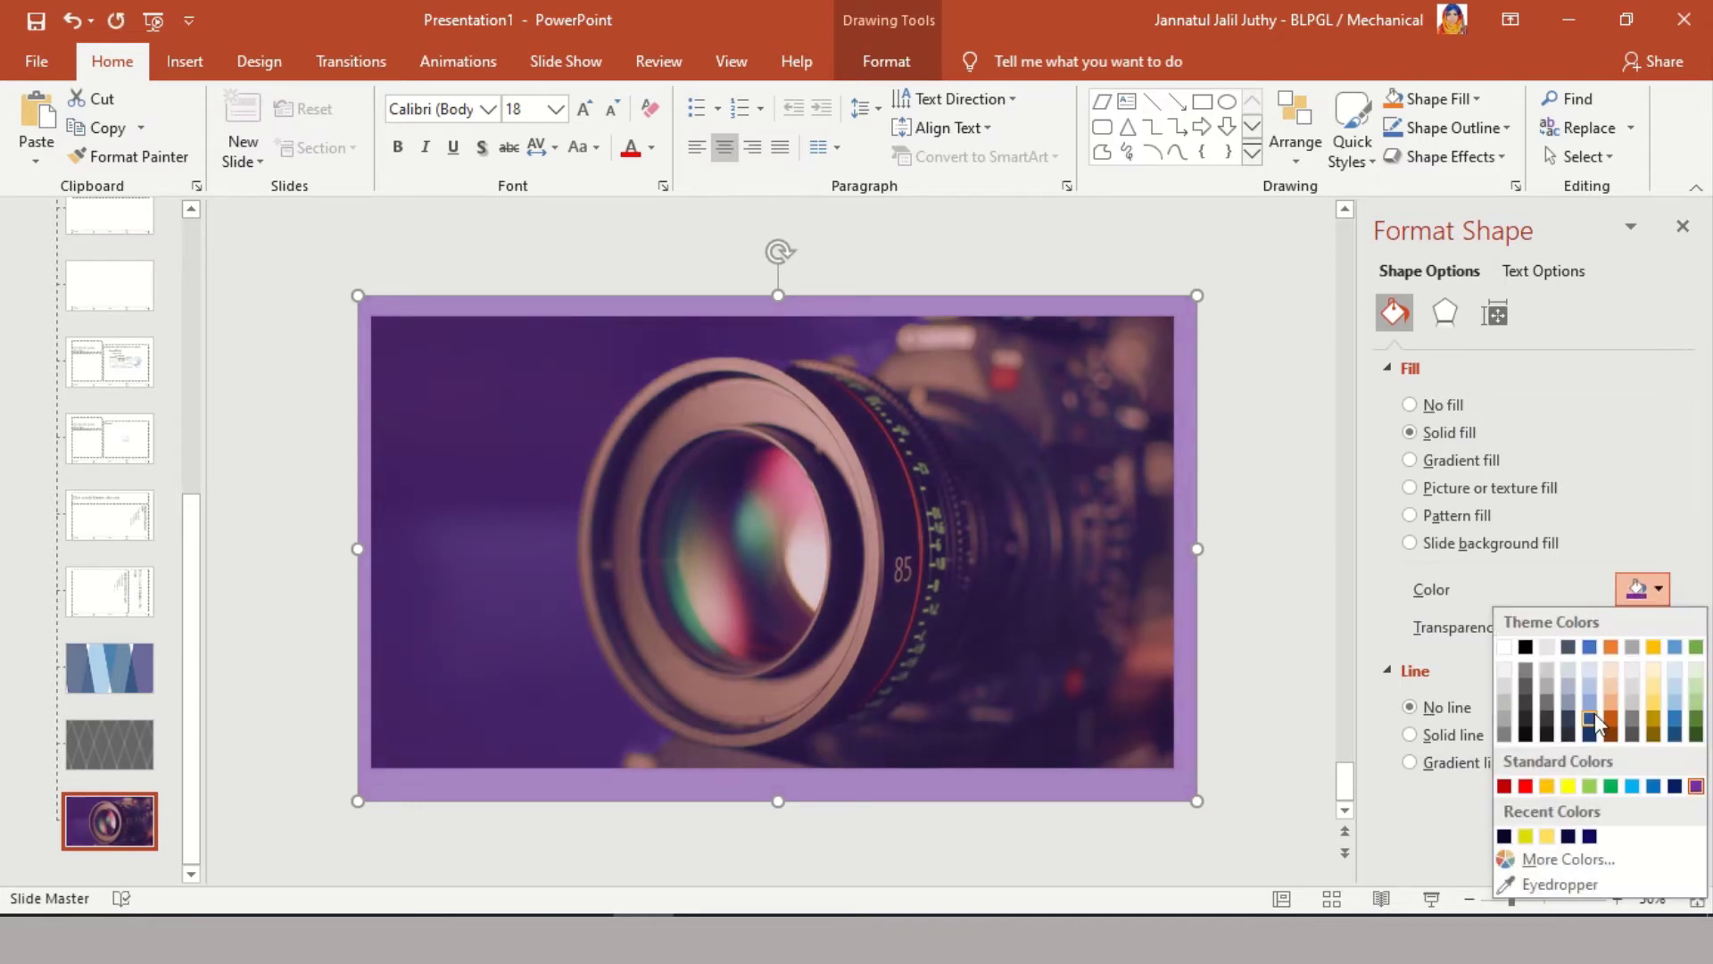
{"action": "left_click", "coordinate": [1528, 716]}
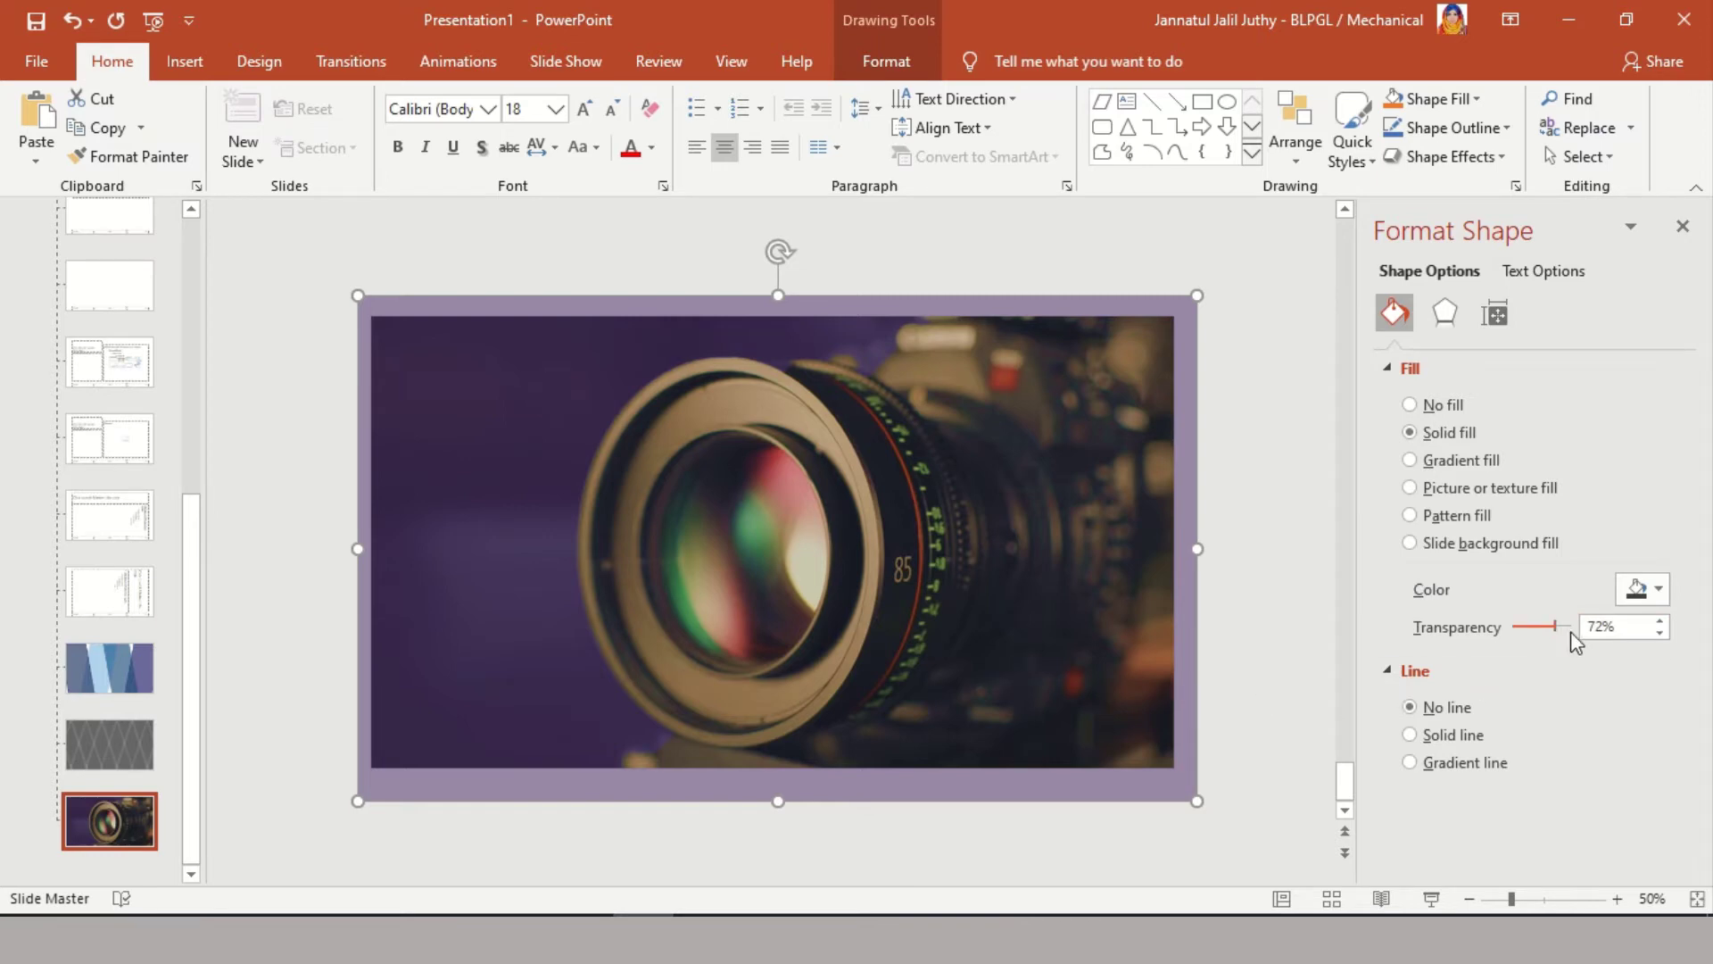
{"action": "left_click", "coordinate": [1651, 595]}
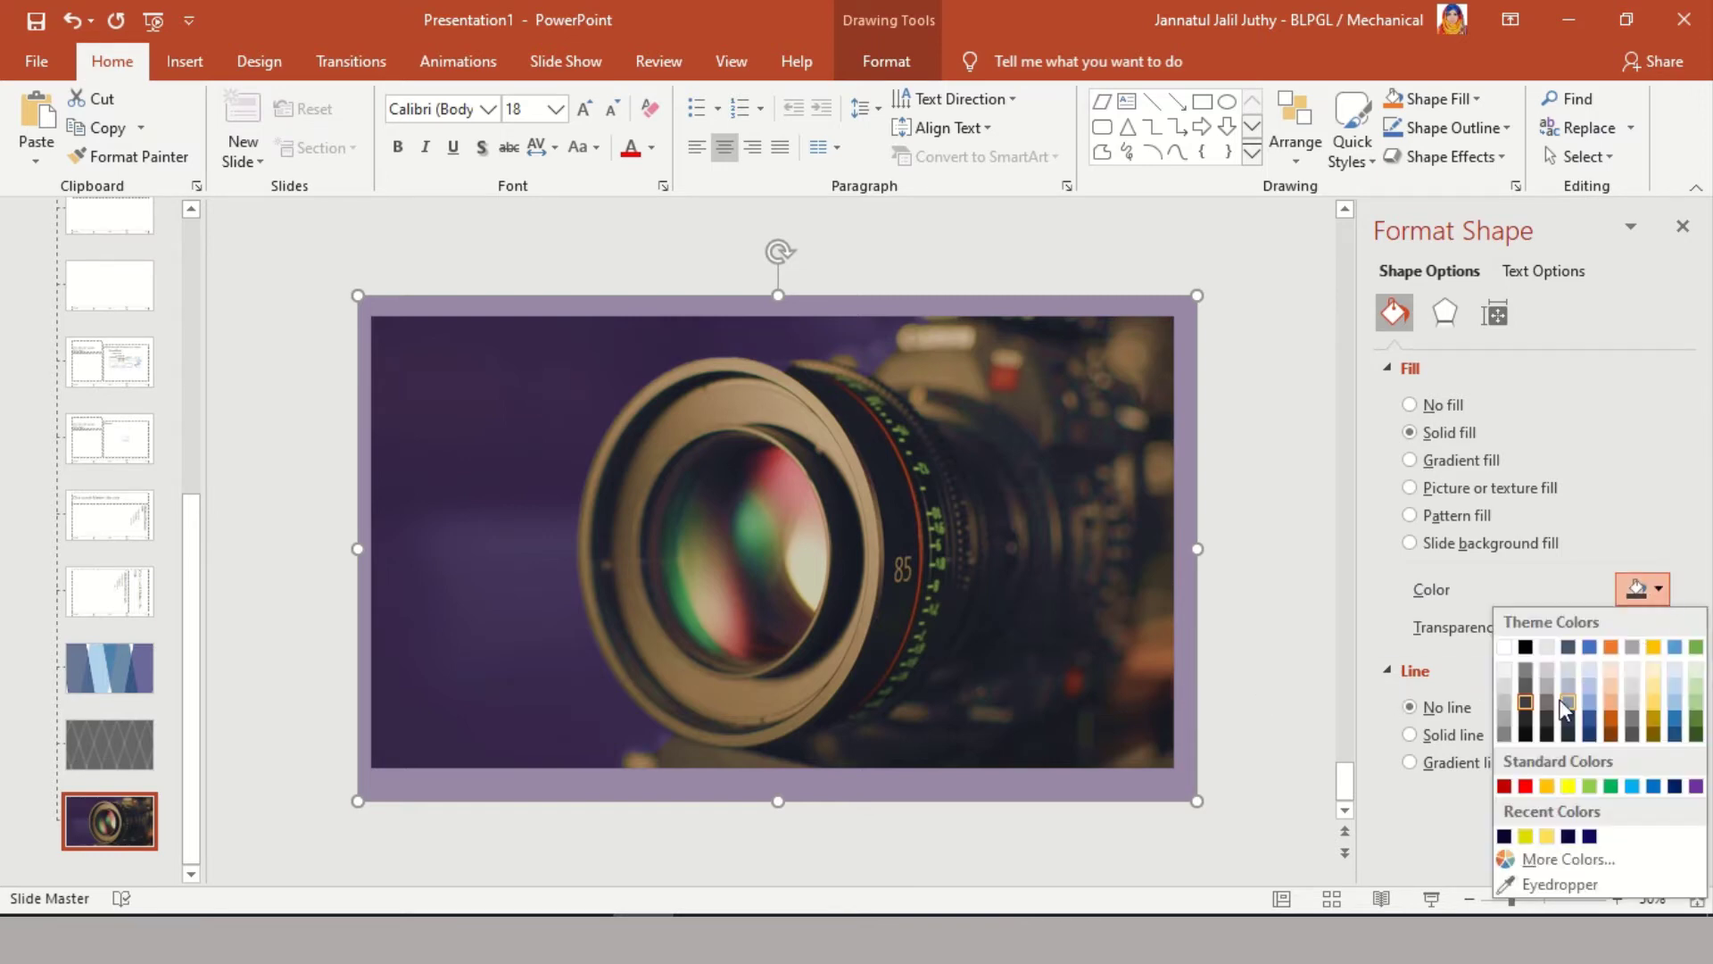
{"action": "left_click", "coordinate": [1527, 717]}
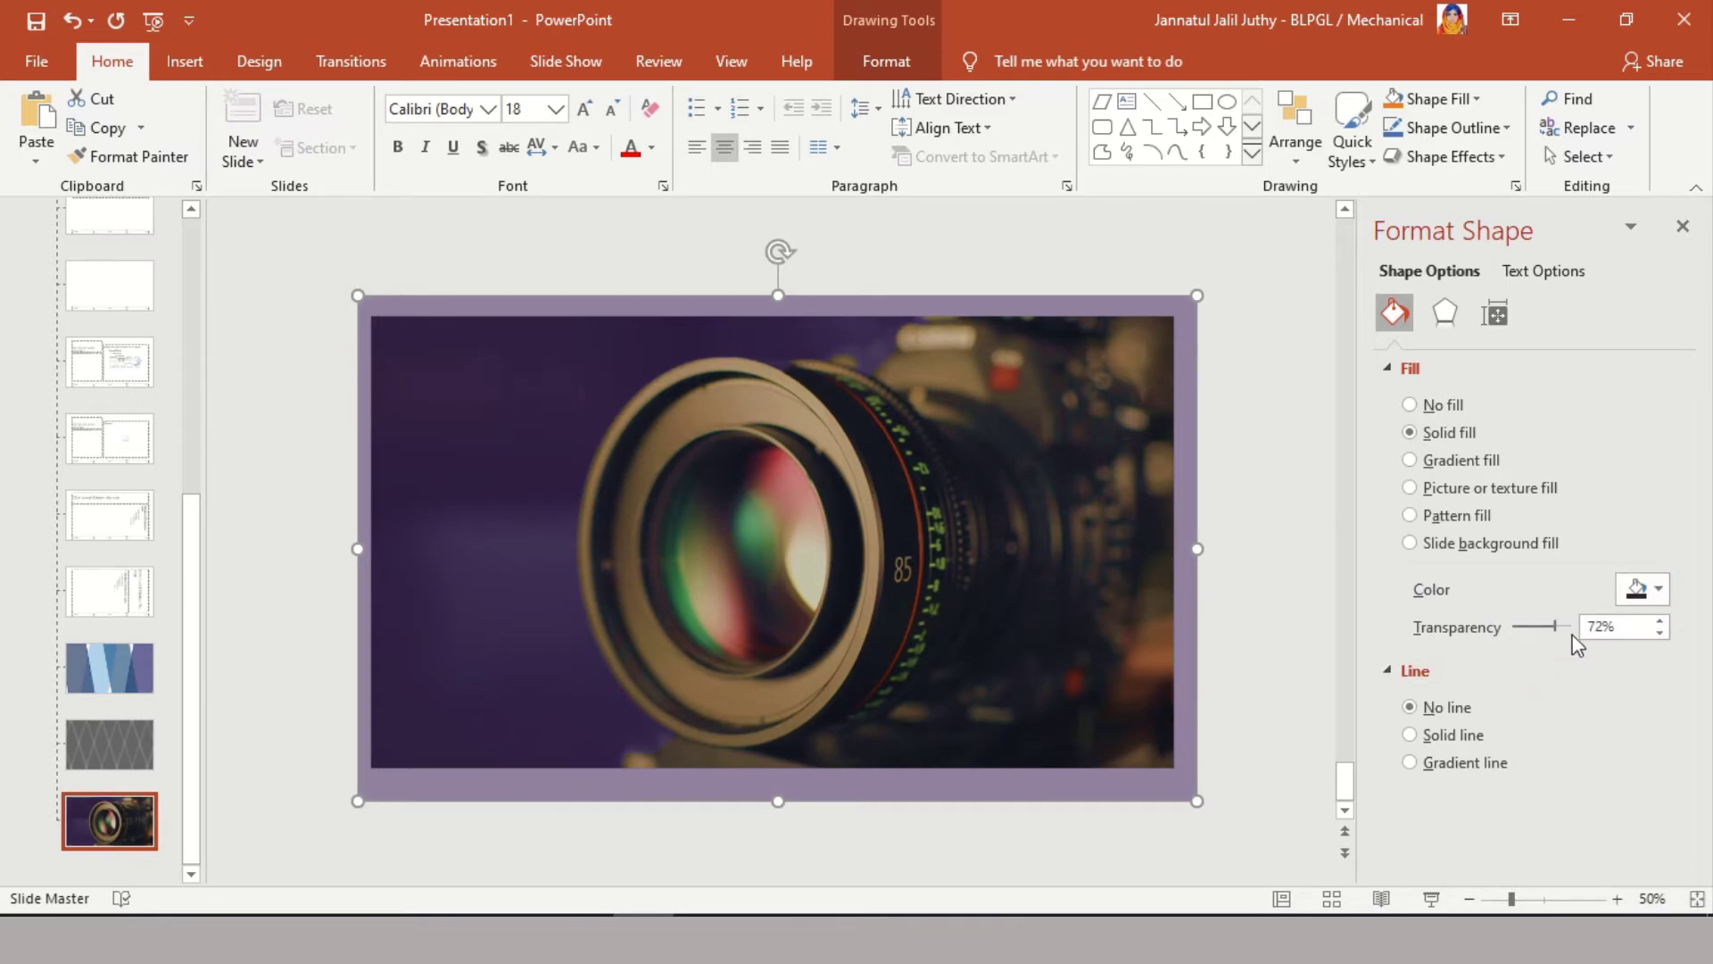
{"action": "left_click_drag", "start_coordinate": [1556, 627], "coordinate": [1547, 641]}
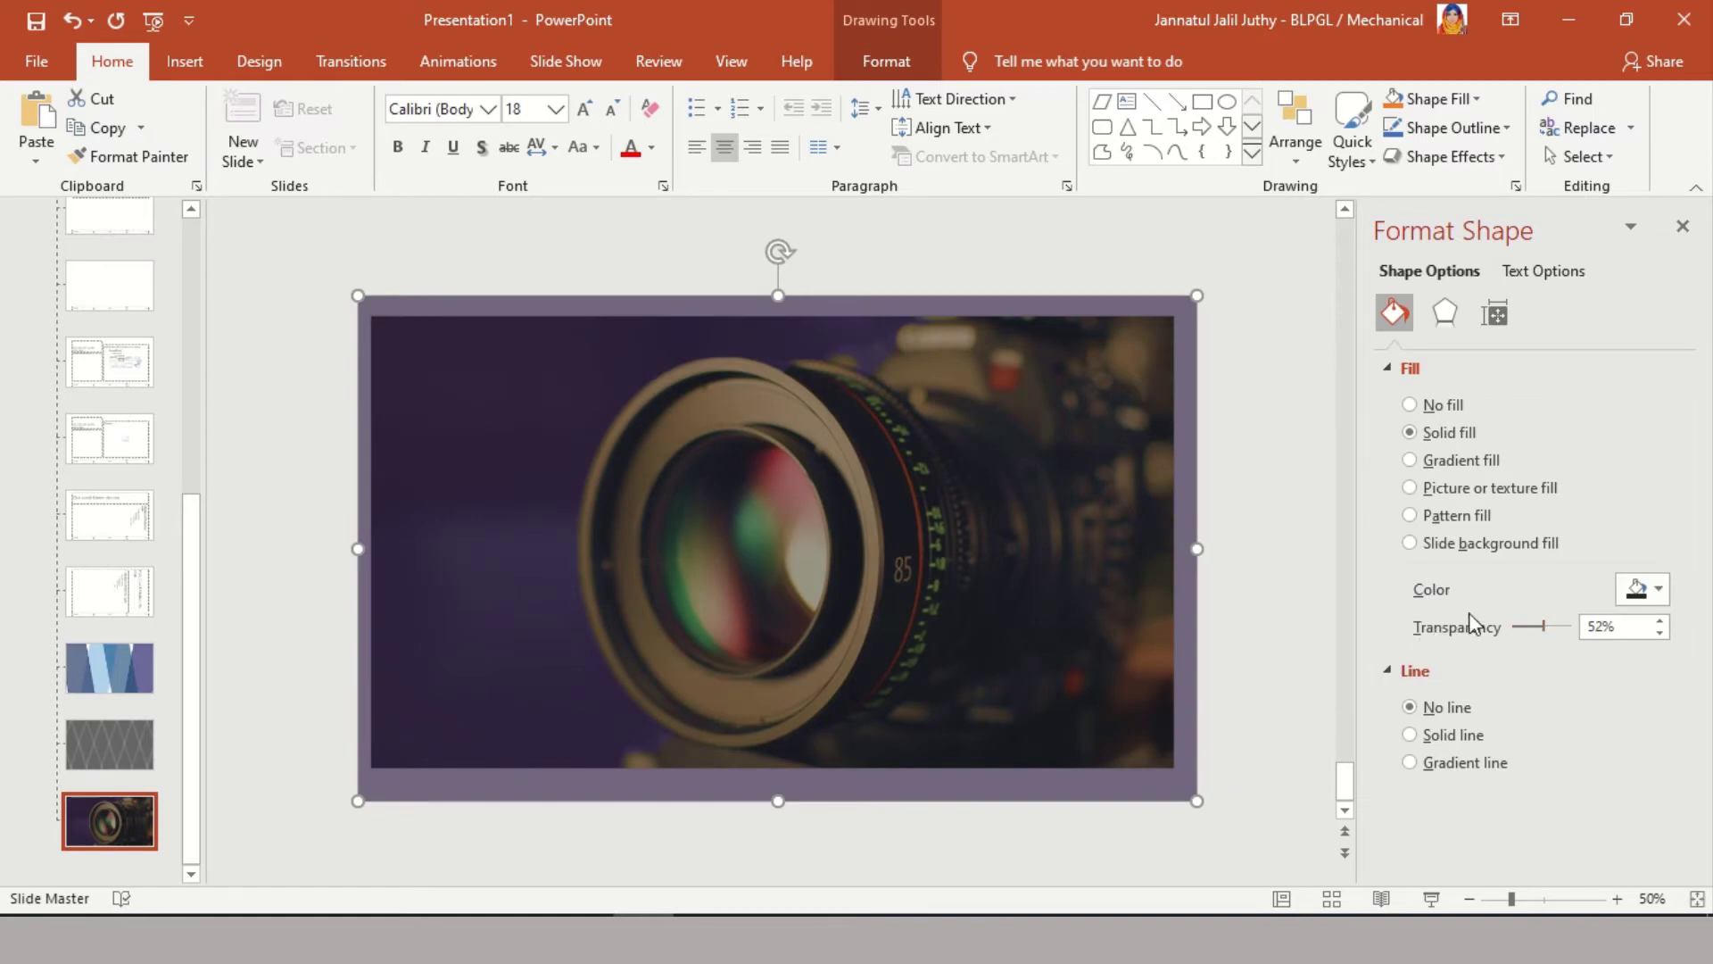
{"action": "left_click", "coordinate": [1301, 848]}
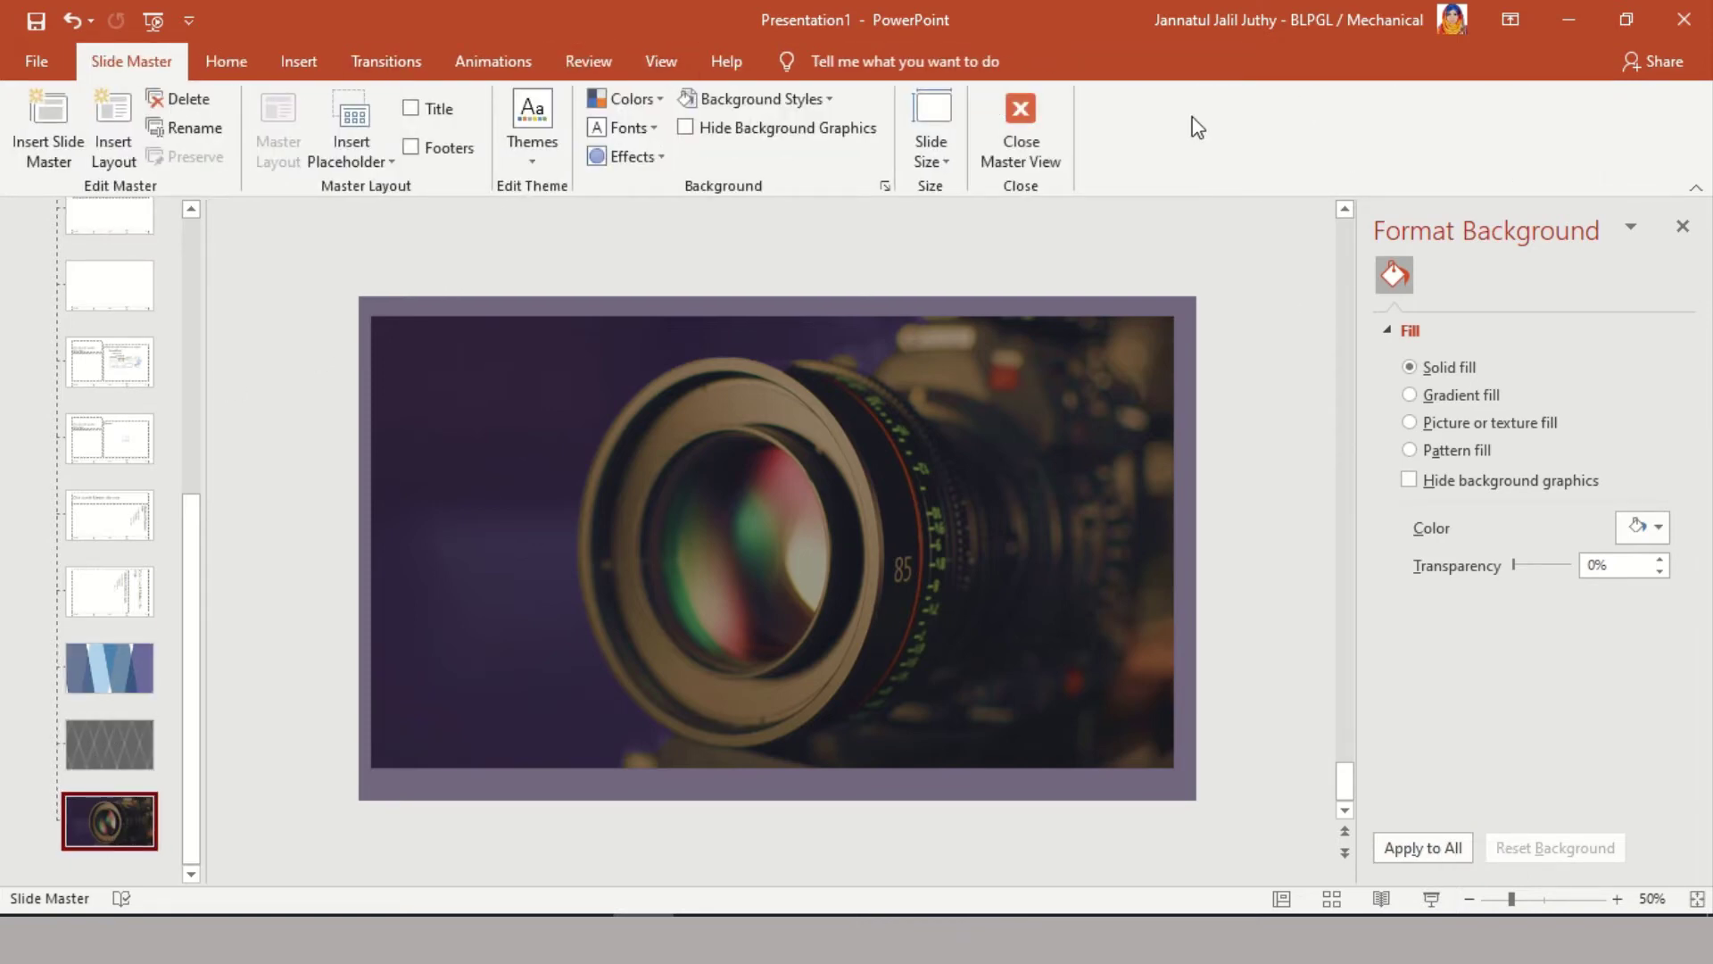
Close Master View and select slide 3 in the thumbnail pane.
{"action": "left_click", "coordinate": [1036, 136]}
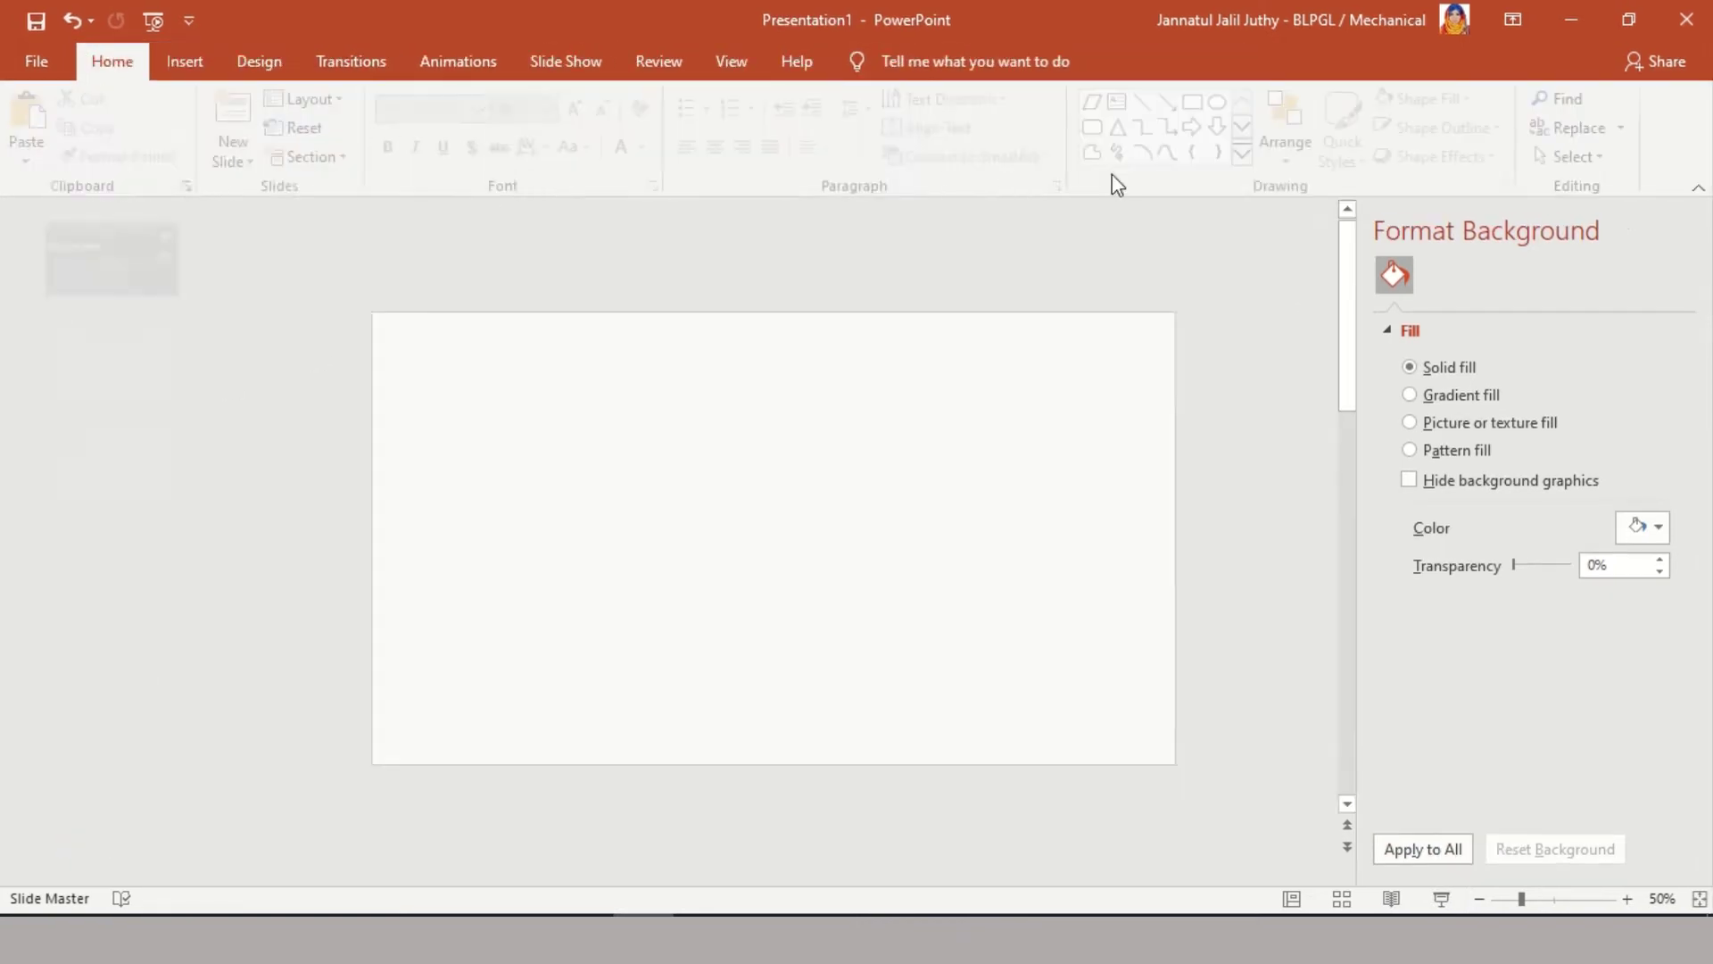
{"action": "left_click", "coordinate": [125, 336]}
{"action": "left_click", "coordinate": [133, 459]}
{"action": "left_click", "coordinate": [140, 385]}
{"action": "left_click", "coordinate": [137, 462]}
Apply the 2_Custom Layout camera lens layout to slide 3.
{"action": "right_click", "coordinate": [532, 459]}
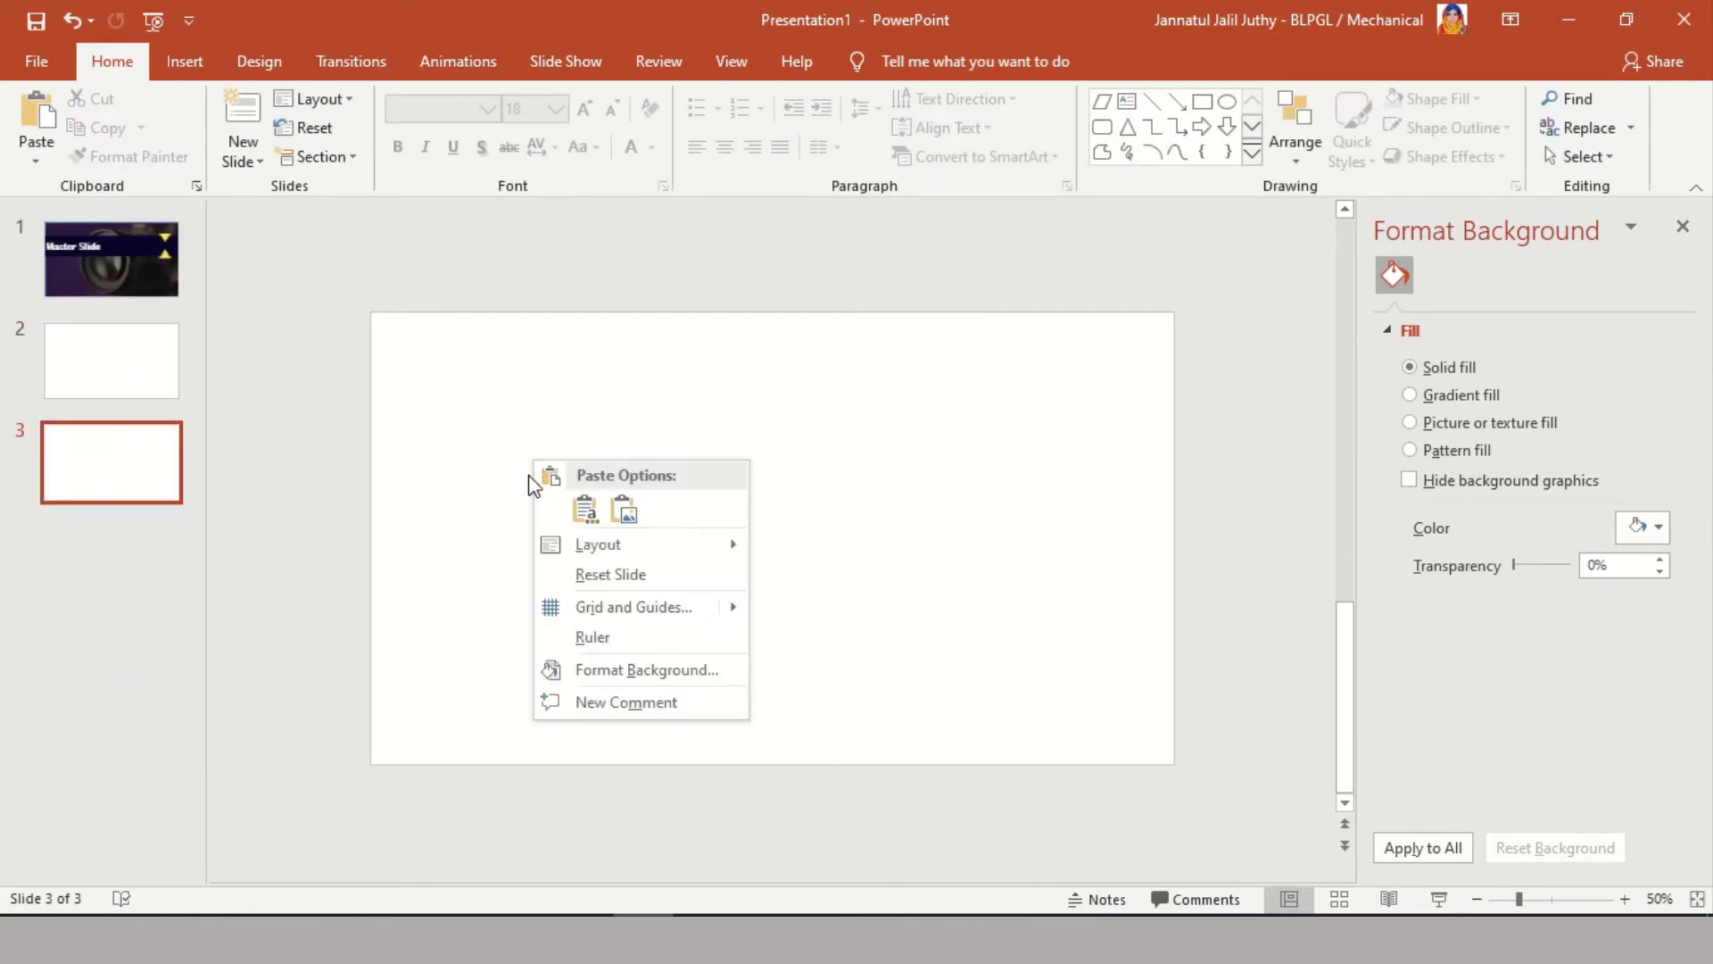
{"action": "left_click", "coordinate": [133, 483]}
{"action": "right_click", "coordinate": [143, 479]}
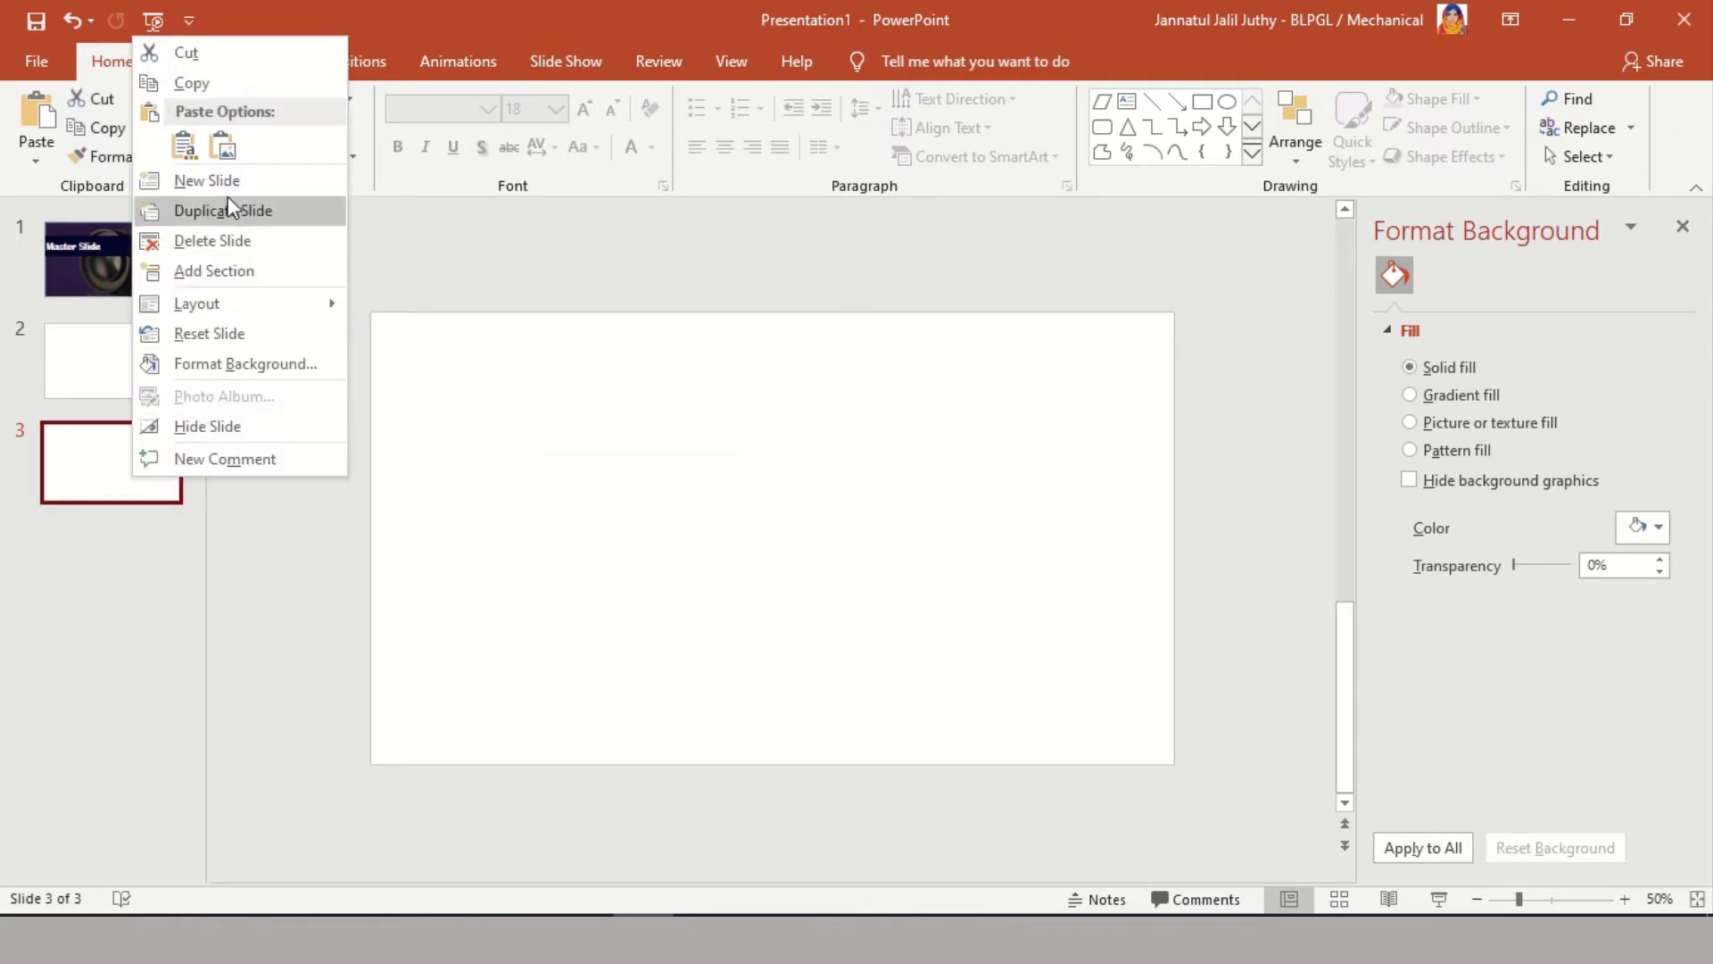
{"action": "mouse_move", "coordinate": [257, 306]}
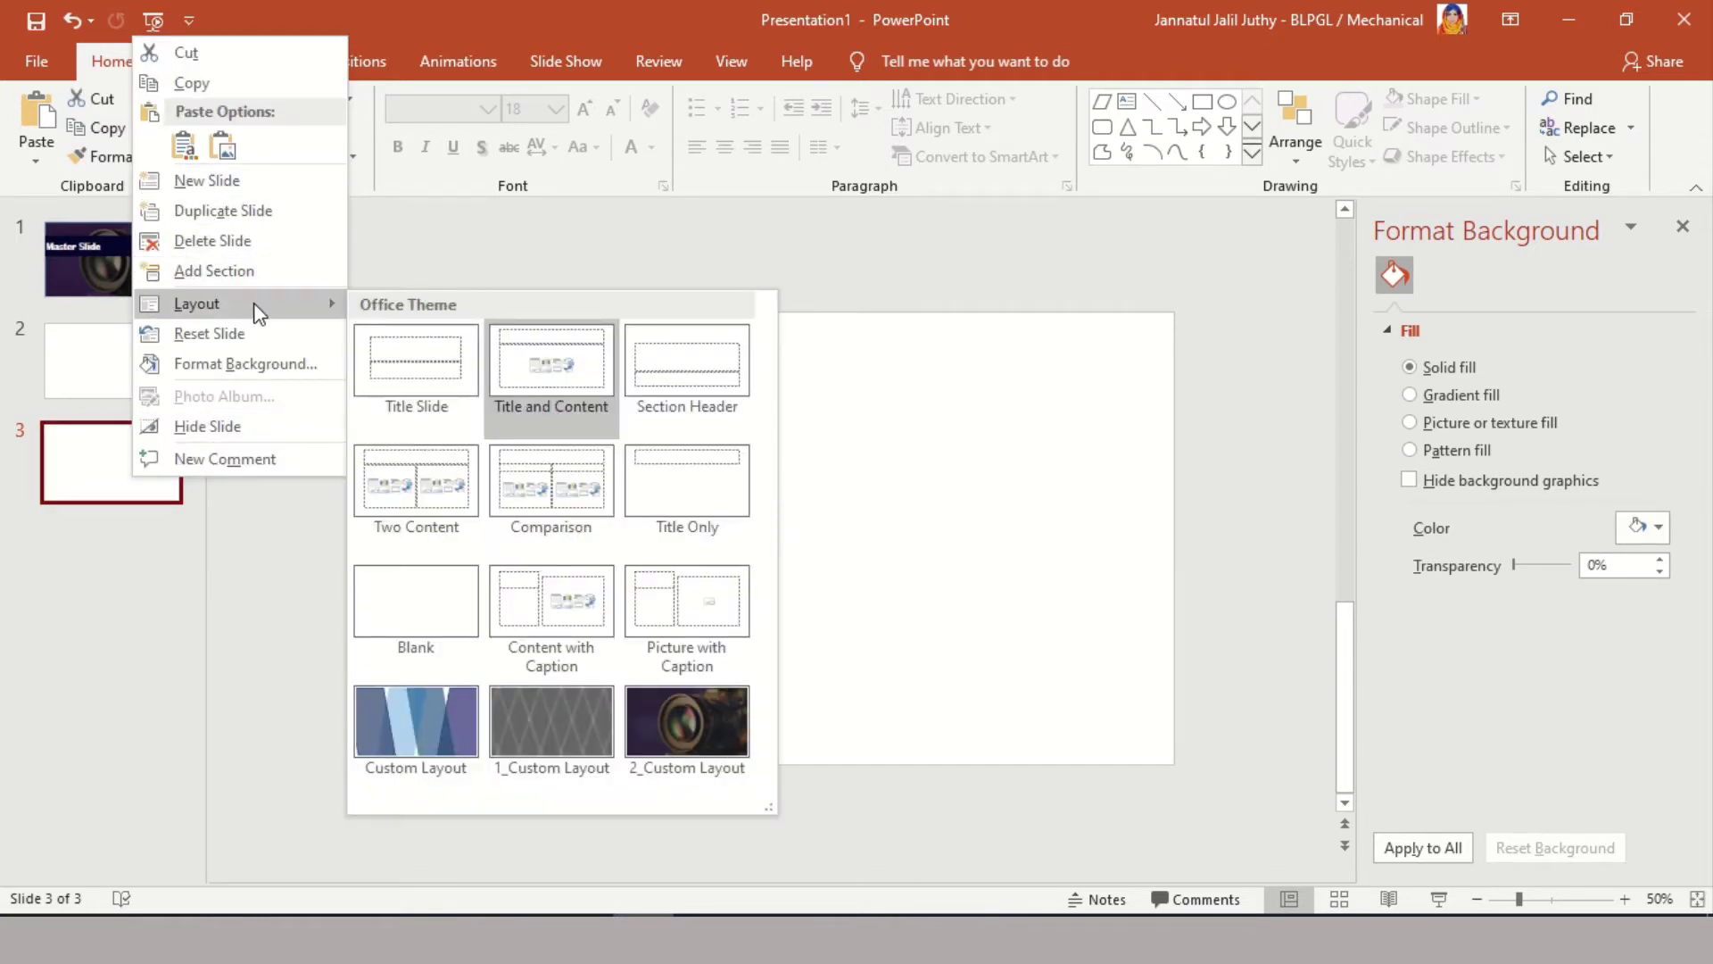
{"action": "left_click", "coordinate": [709, 754]}
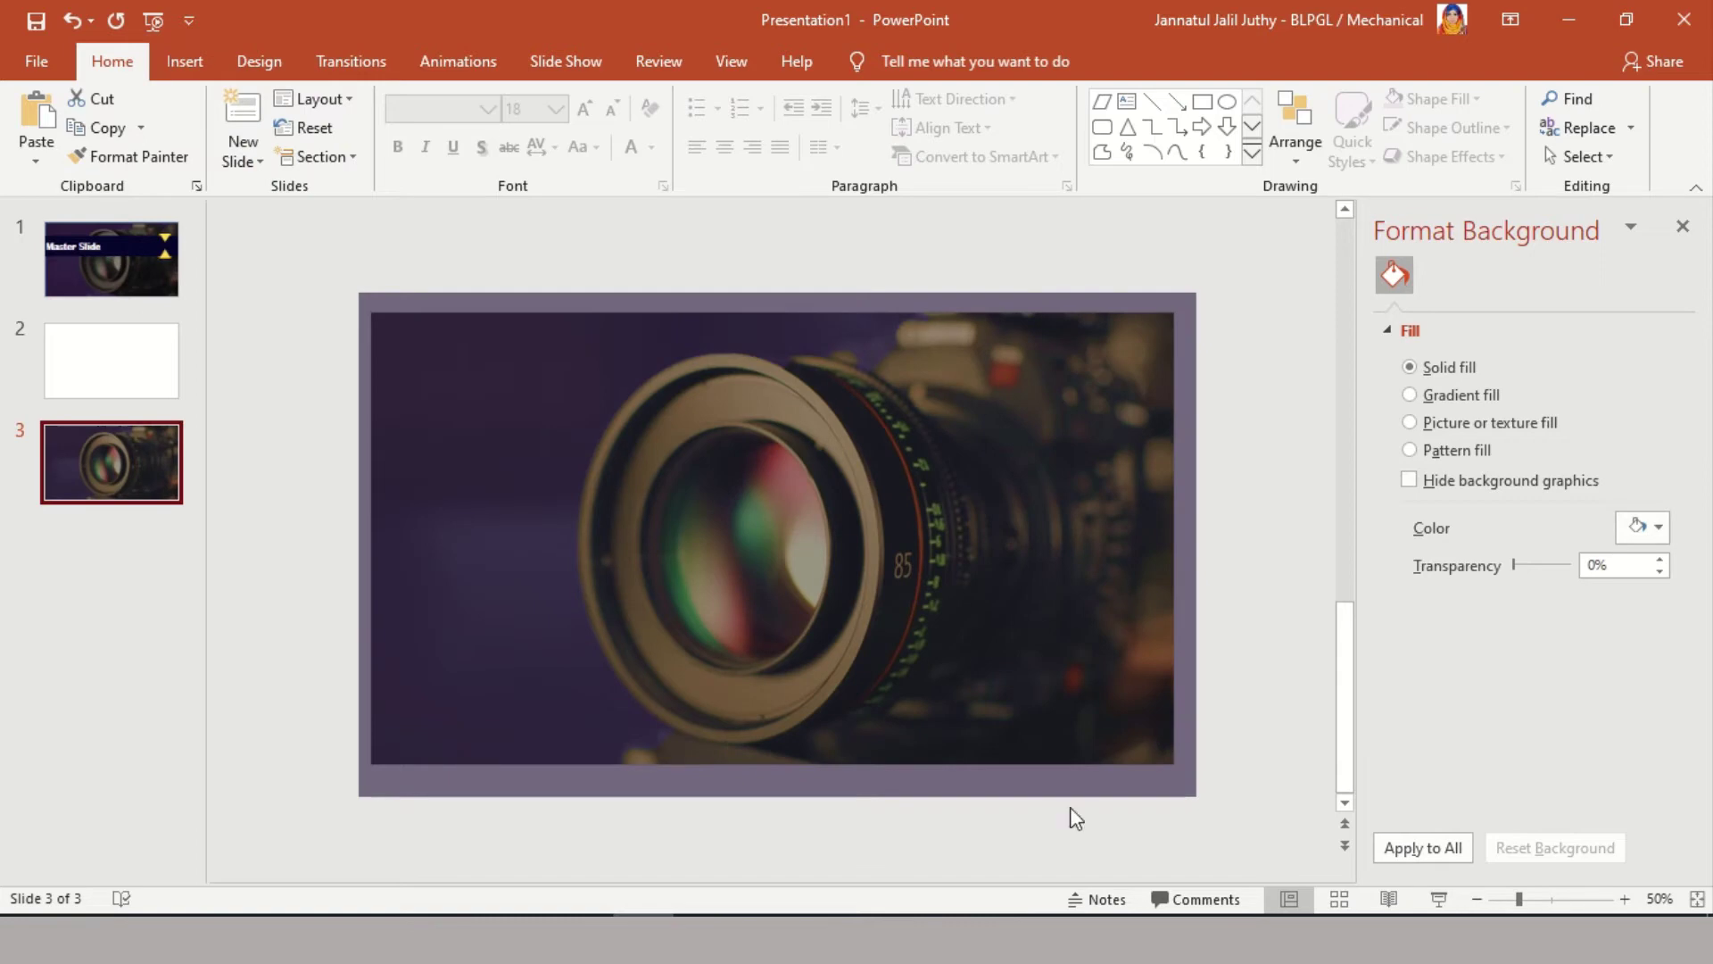
Preview slide 3 as a full-screen slide show, then end the show.
{"action": "left_click", "coordinate": [1440, 899]}
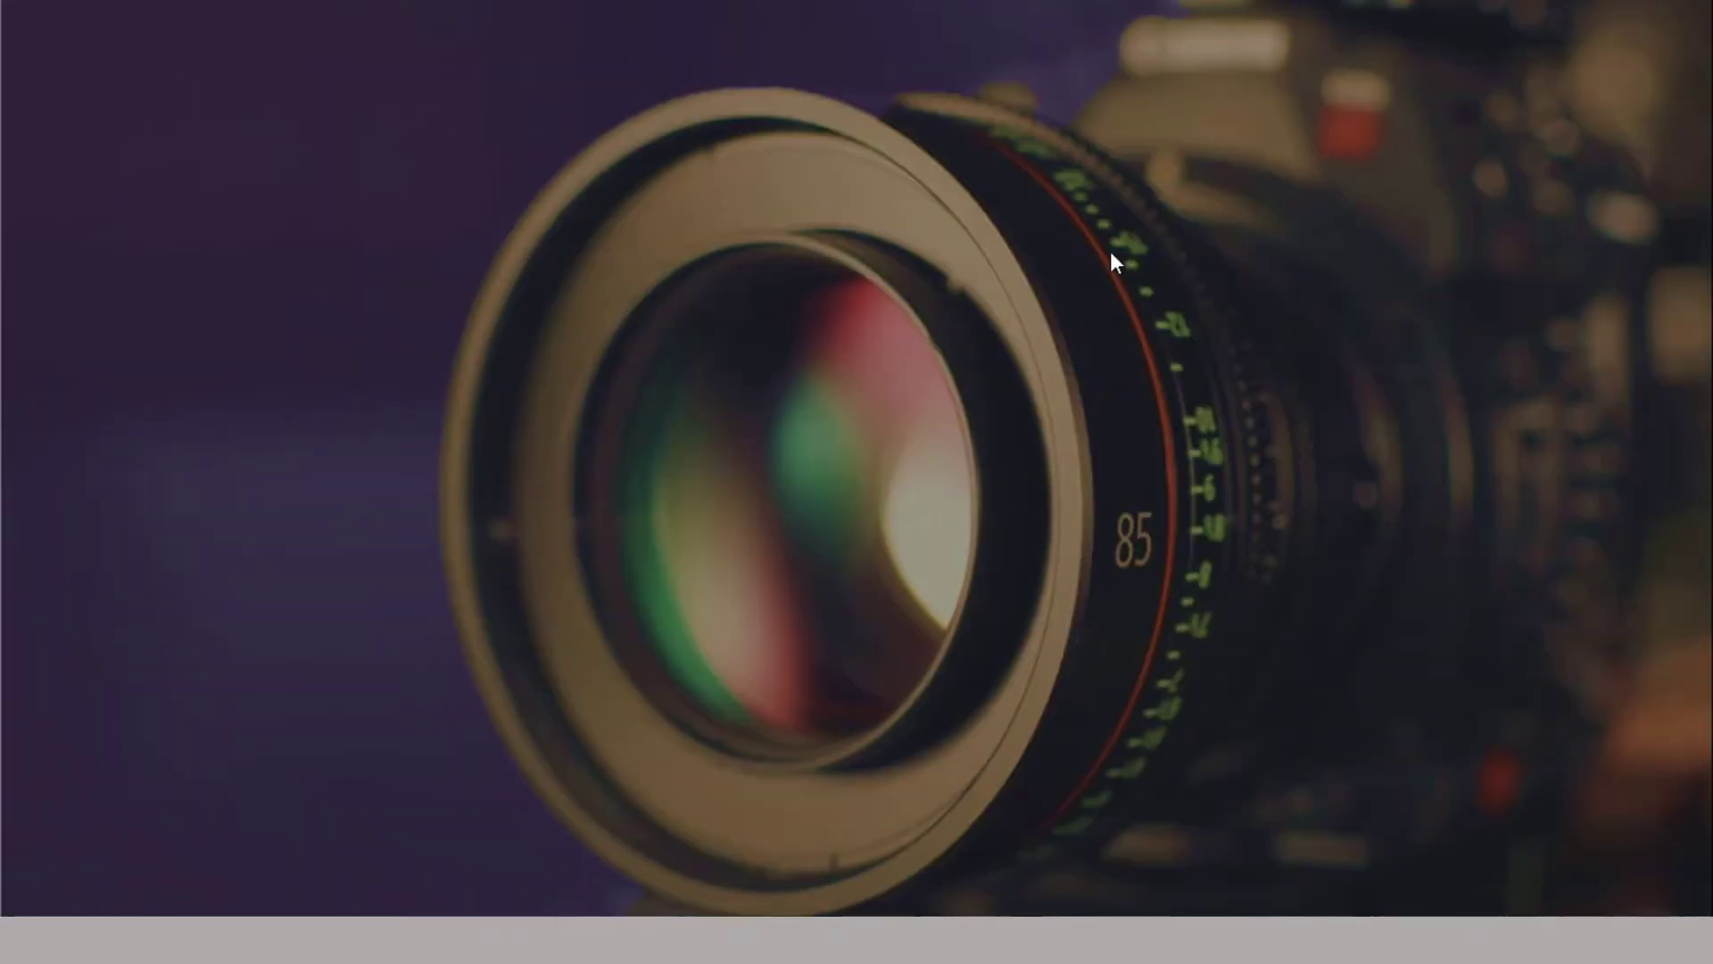
{"action": "right_click", "coordinate": [623, 369]}
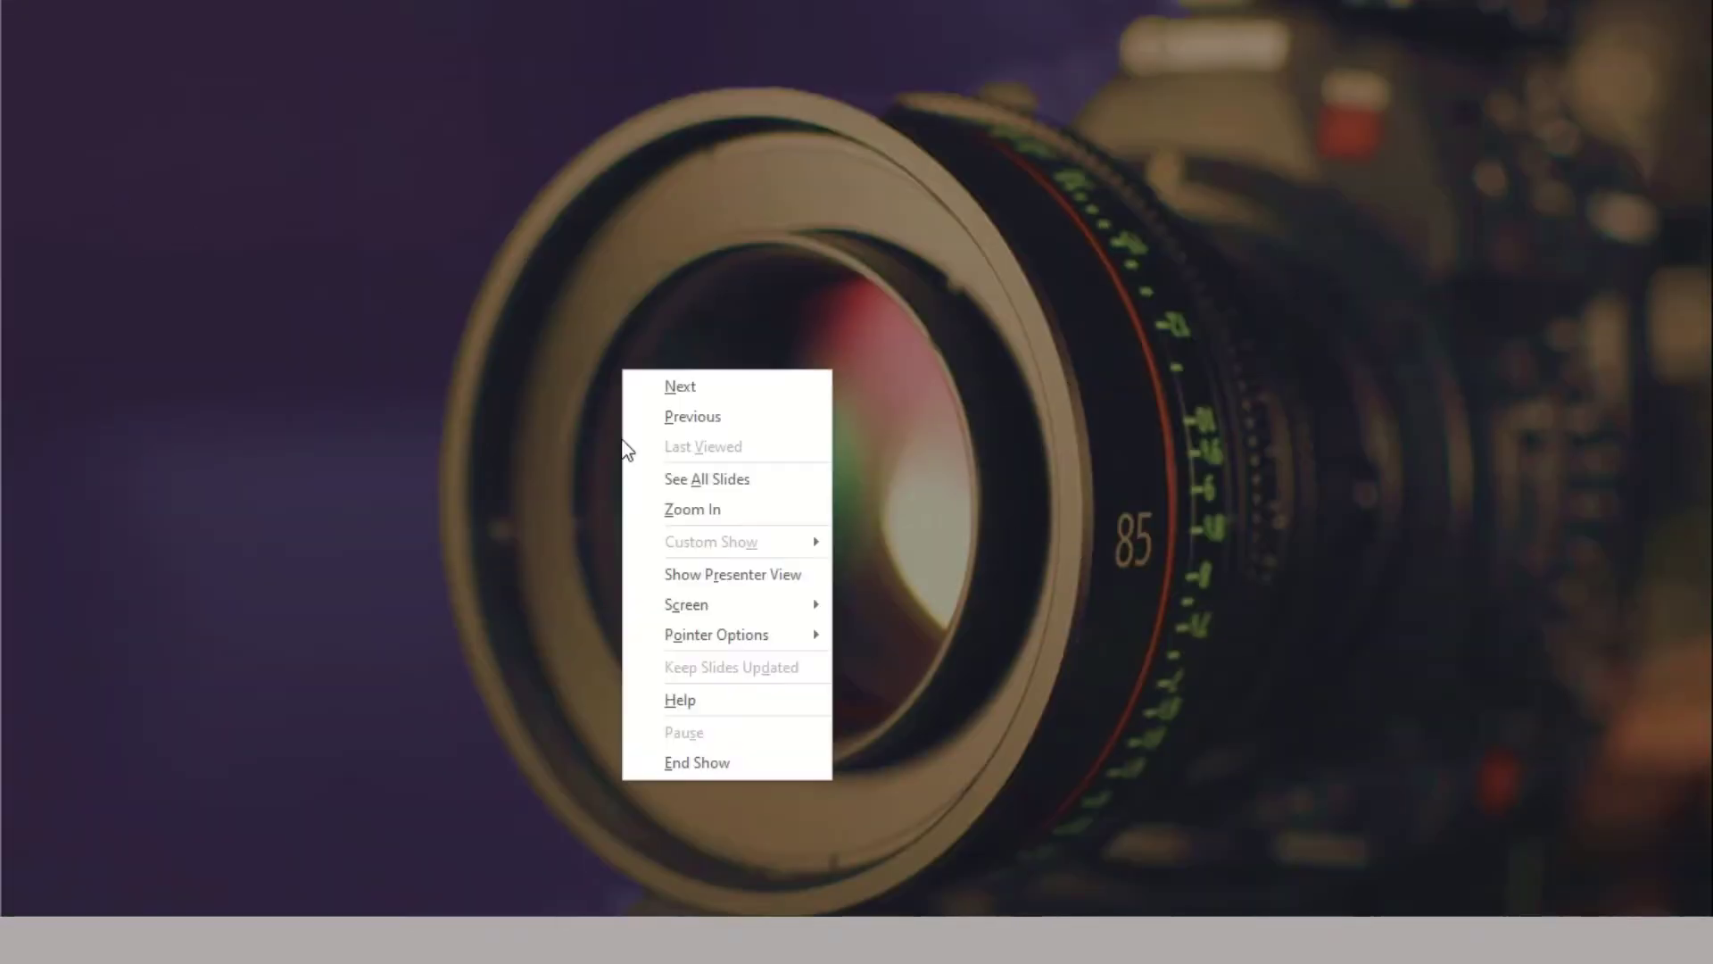
{"action": "left_click", "coordinate": [723, 762]}
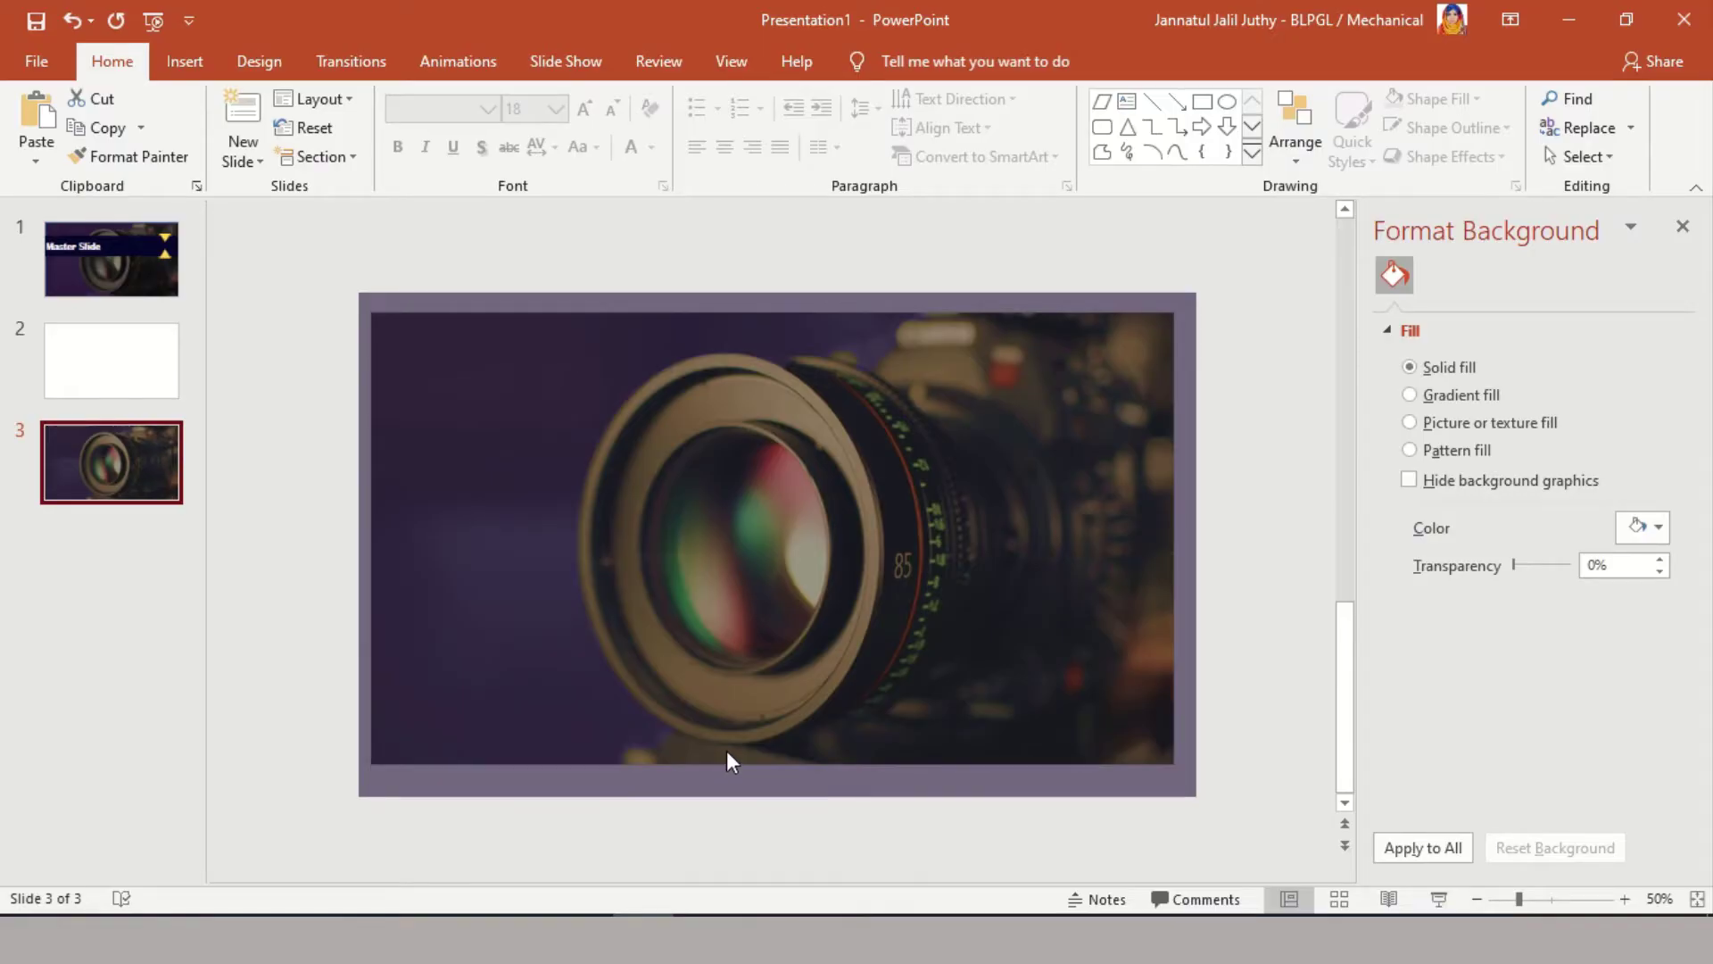
Draw a wide banner rectangle across the slide's middle with a light blue fill and no outline.
{"action": "left_click", "coordinate": [1202, 101]}
{"action": "left_click_drag", "start_coordinate": [1174, 423], "coordinate": [373, 532]}
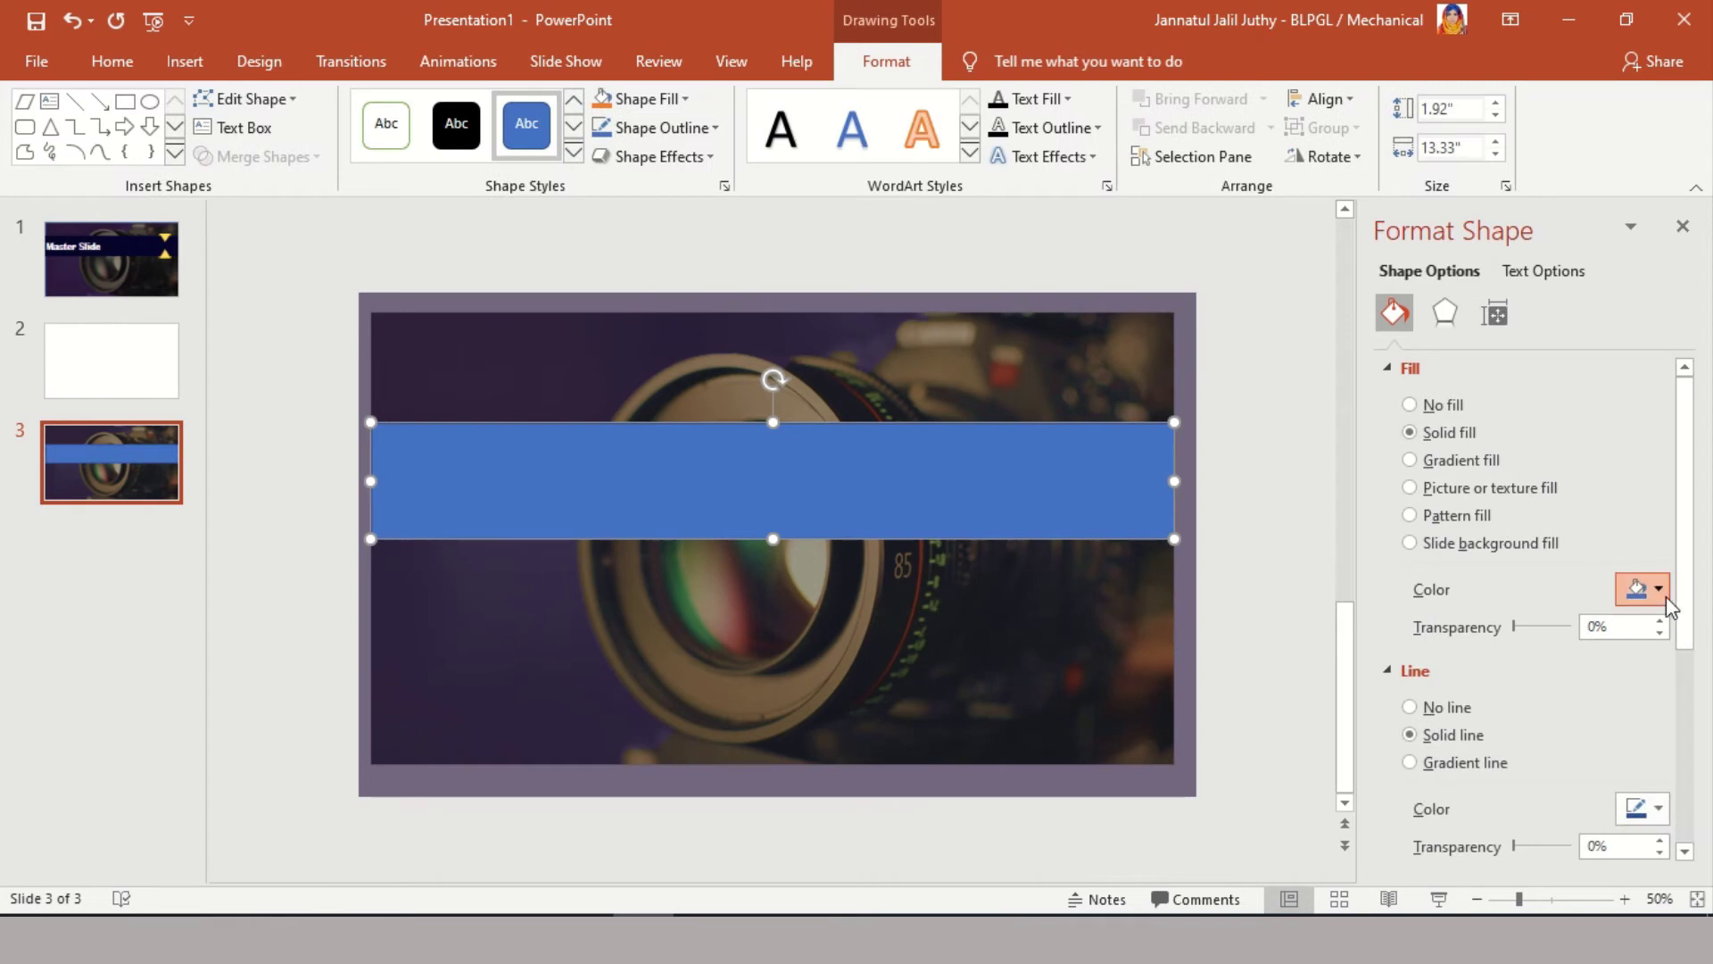
{"action": "left_click", "coordinate": [1665, 595]}
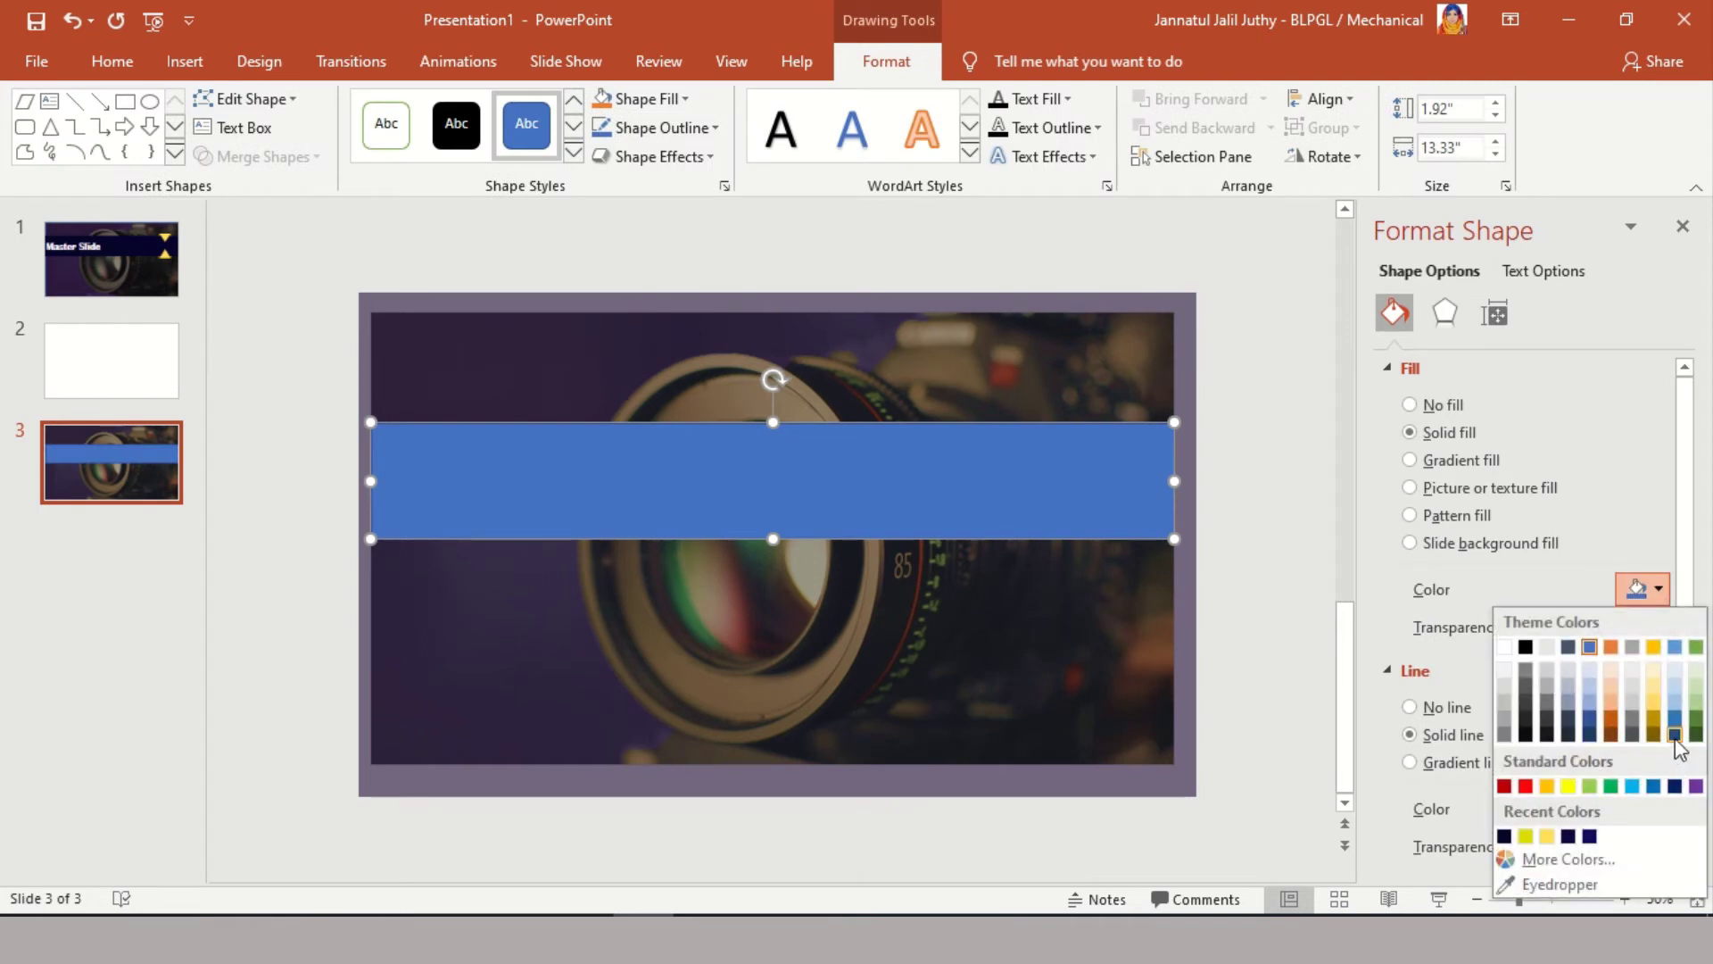
{"action": "left_click", "coordinate": [1632, 786]}
{"action": "left_click", "coordinate": [1451, 710]}
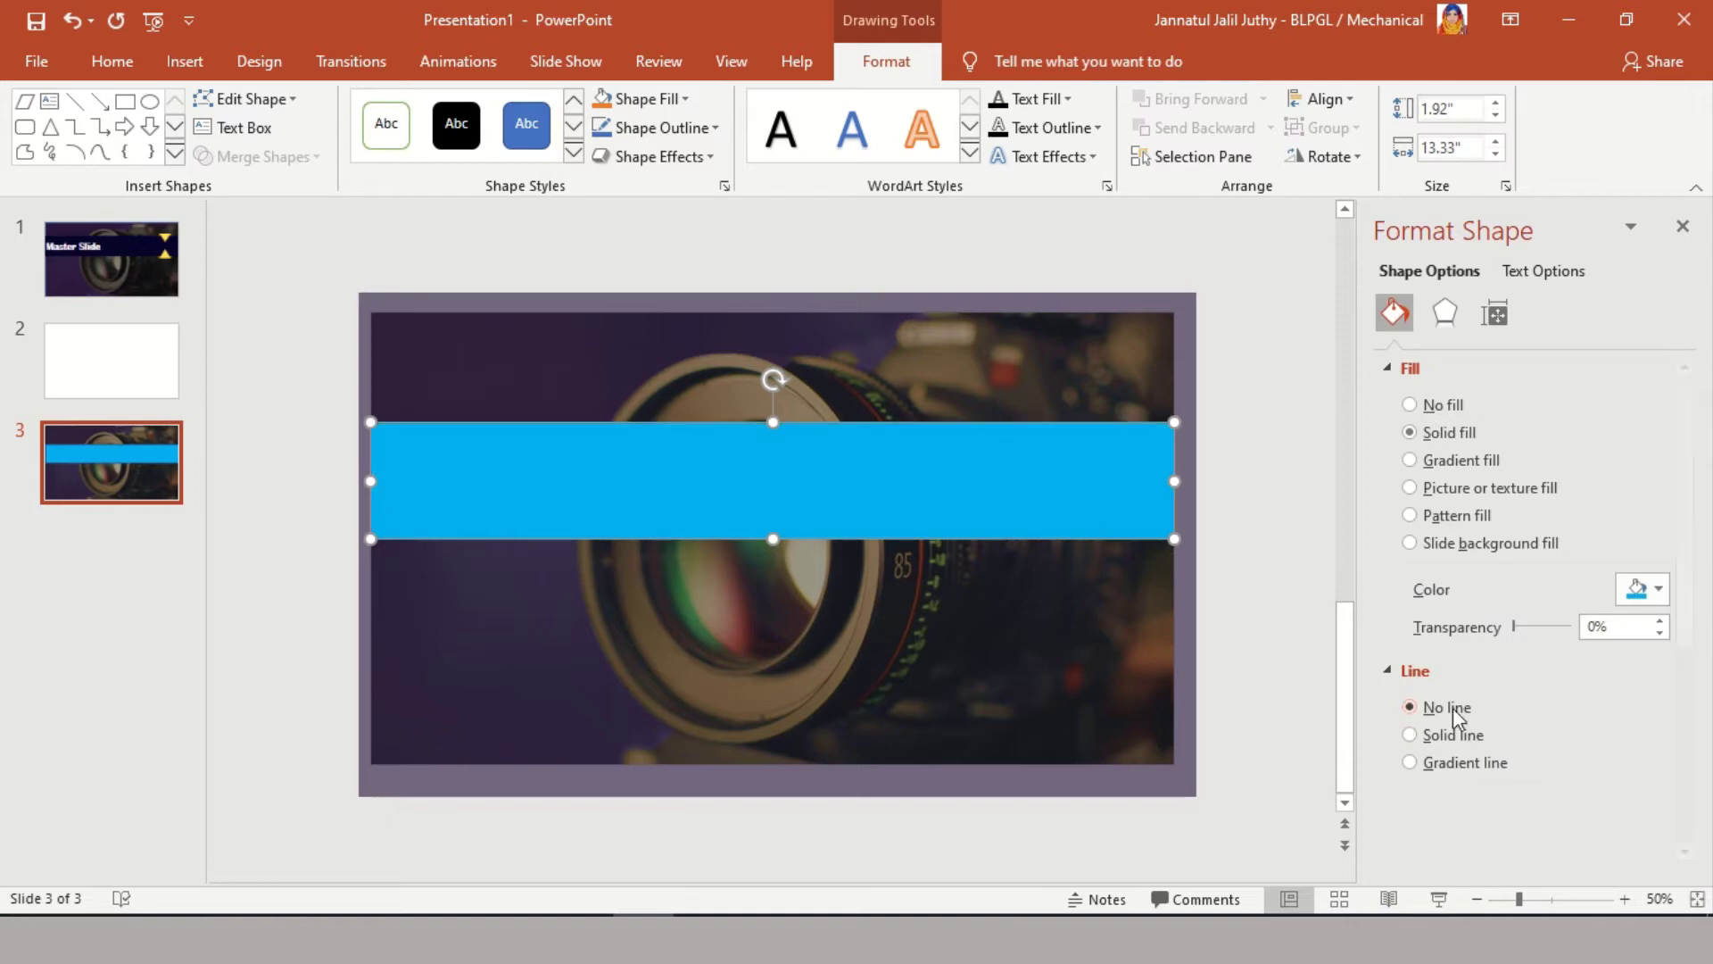
Change the banner fill to the custom teal colour #005A7A.
{"action": "left_click", "coordinate": [1653, 596]}
{"action": "left_click", "coordinate": [1606, 864]}
{"action": "left_click_drag", "start_coordinate": [909, 411], "coordinate": [910, 423]}
{"action": "left_click", "coordinate": [1008, 250]}
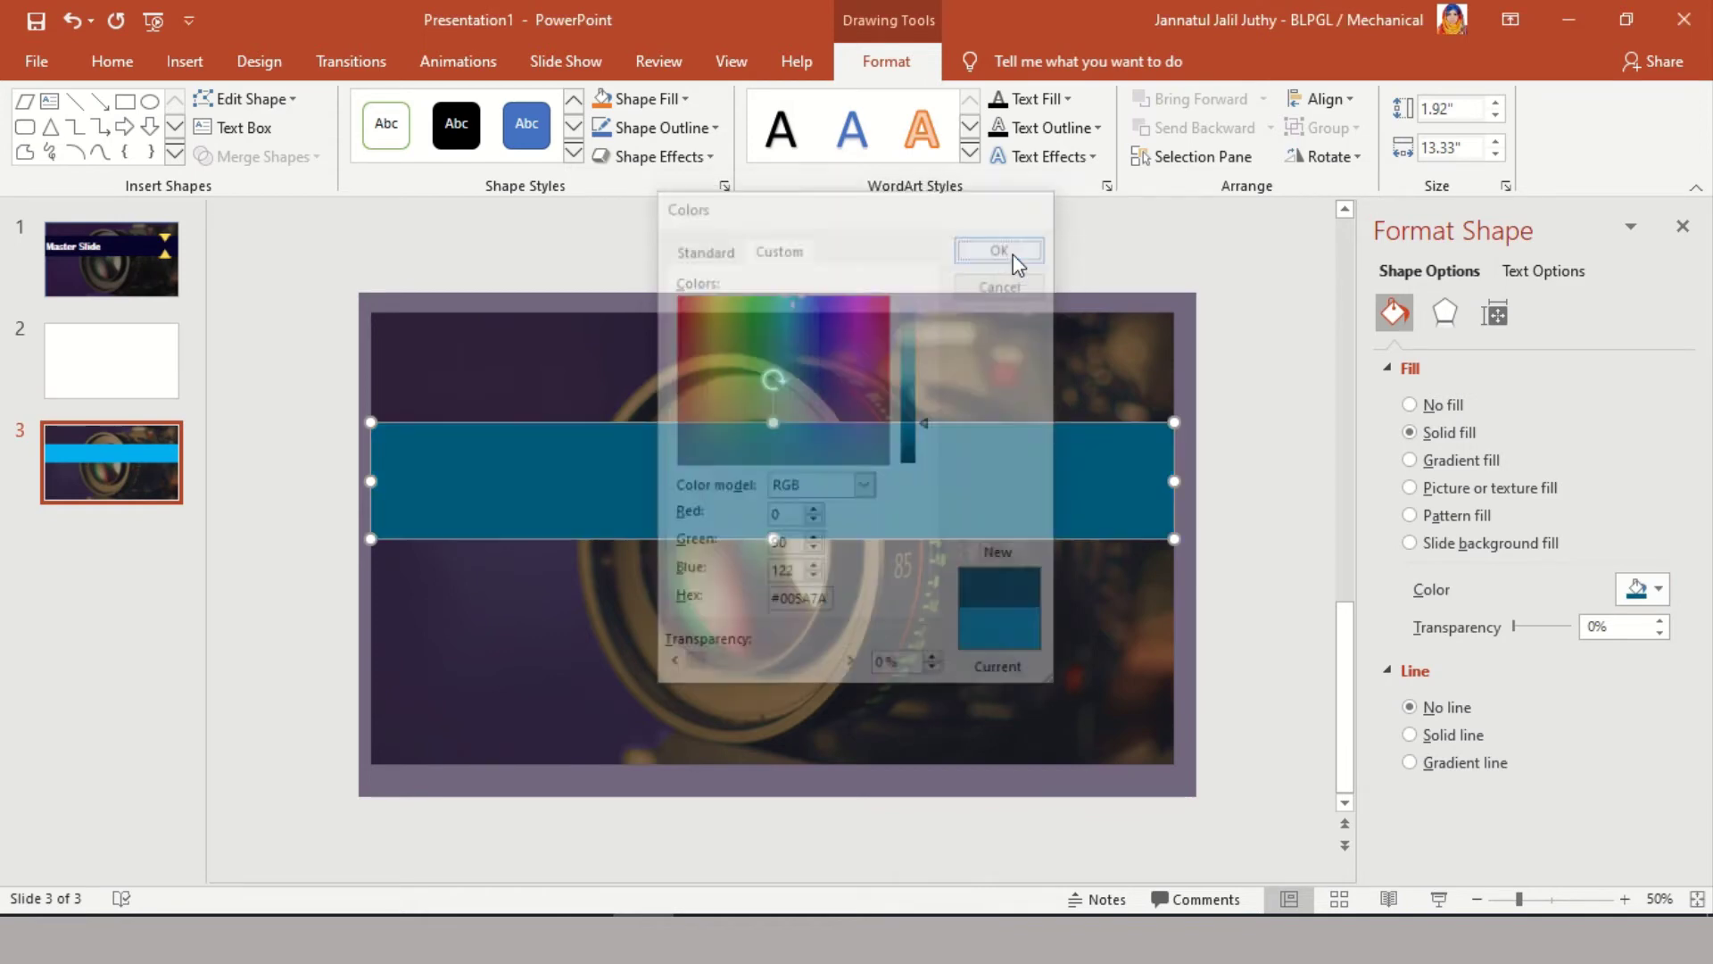
{"action": "left_click", "coordinate": [1294, 571]}
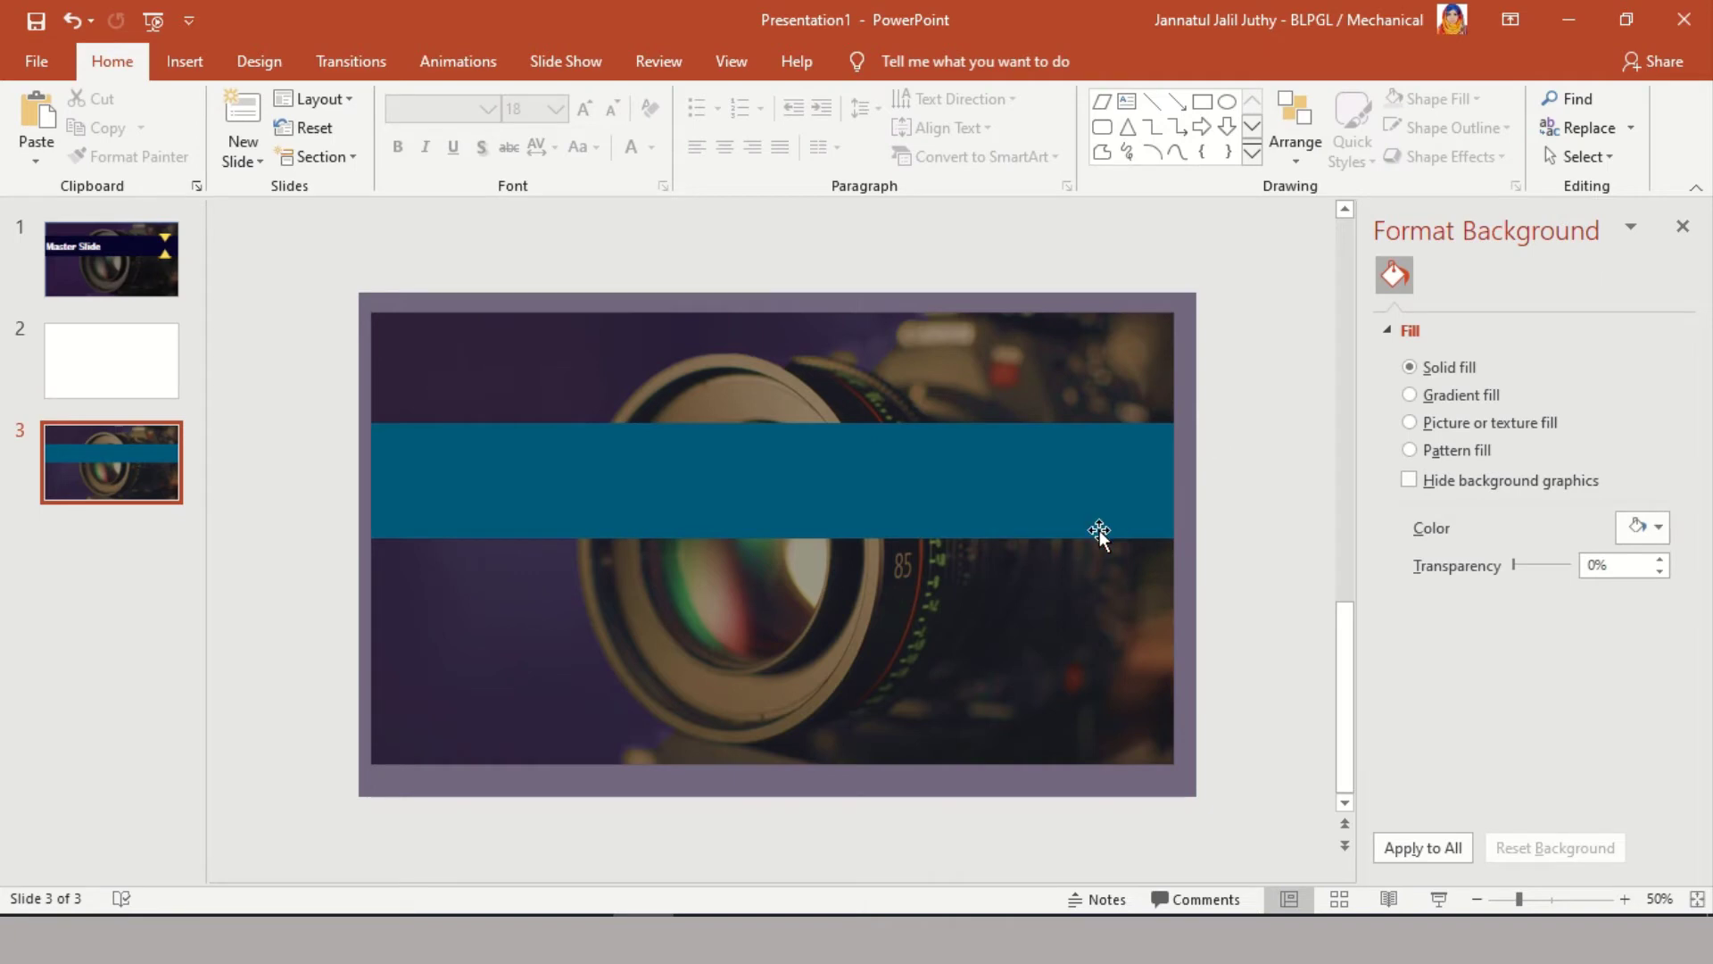
{"action": "double_click", "coordinate": [1033, 501]}
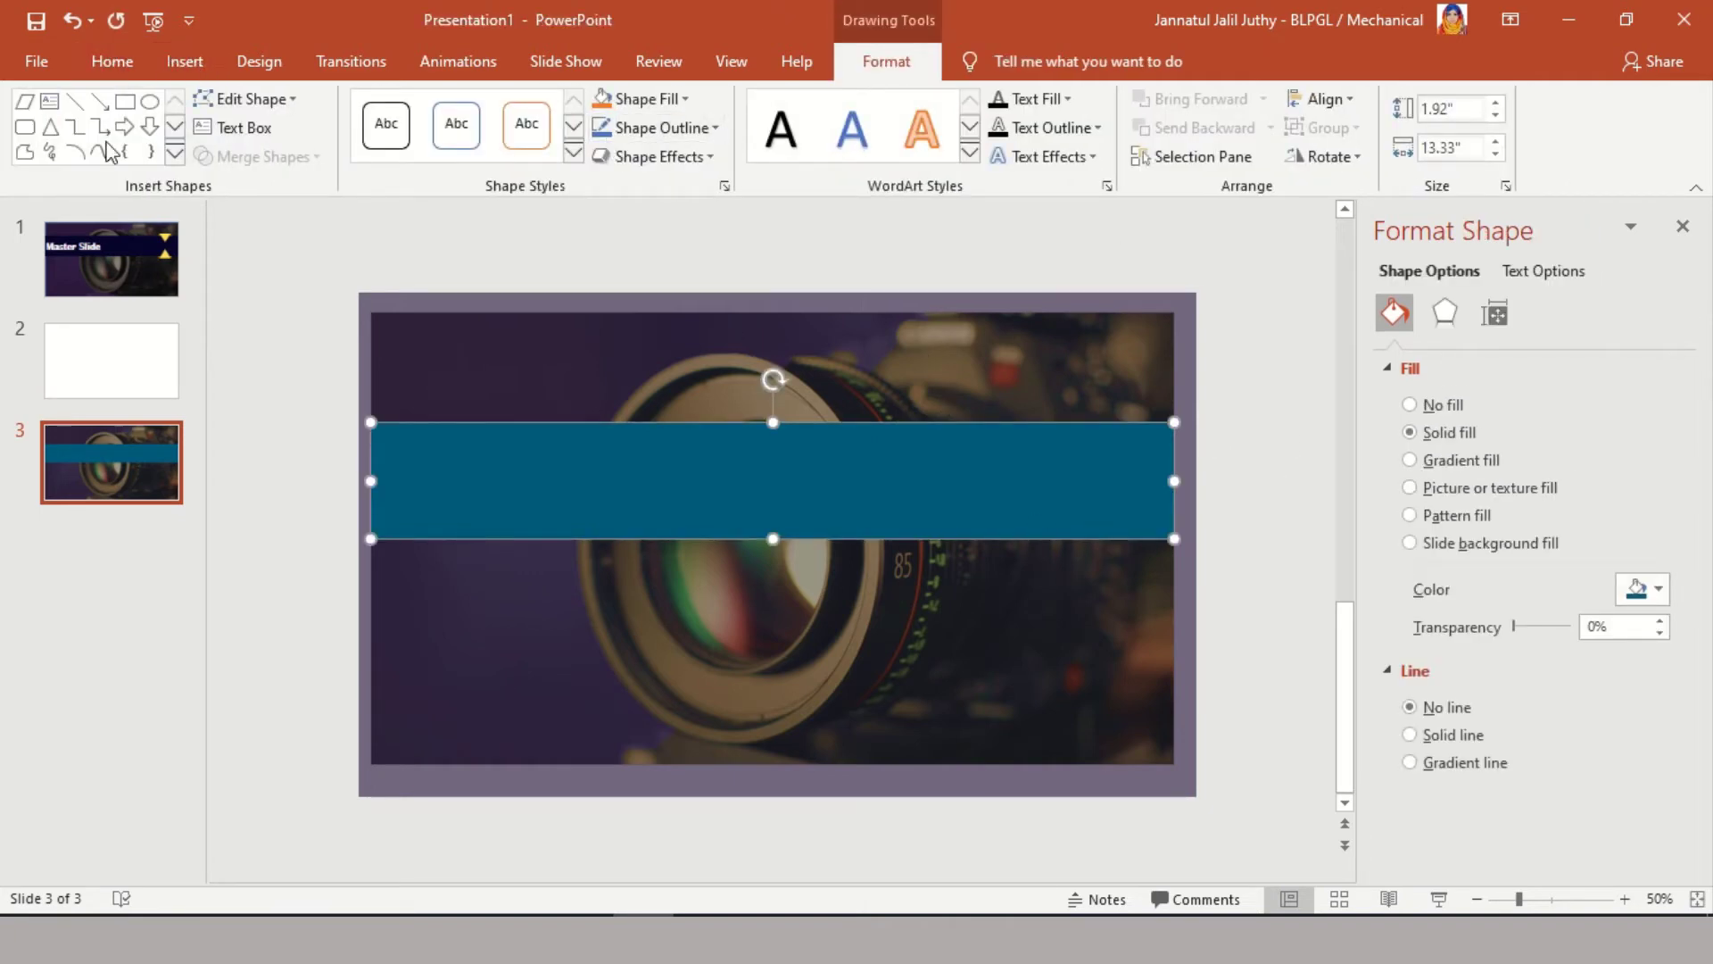
{"action": "left_click", "coordinate": [50, 126]}
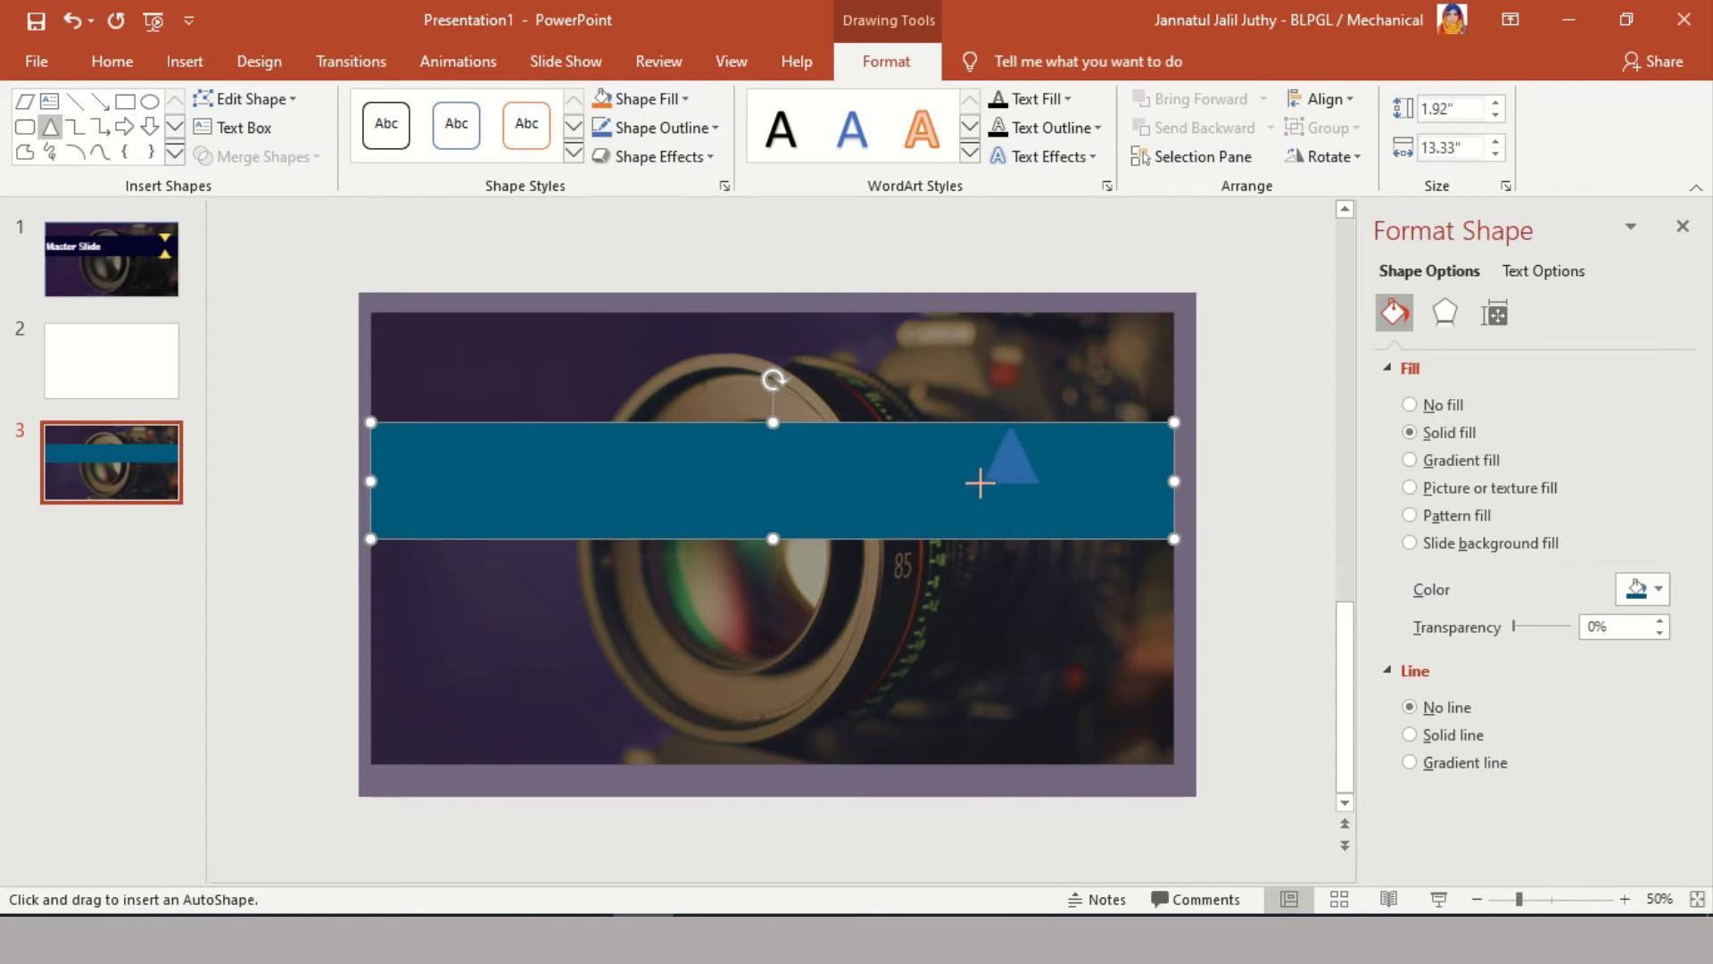